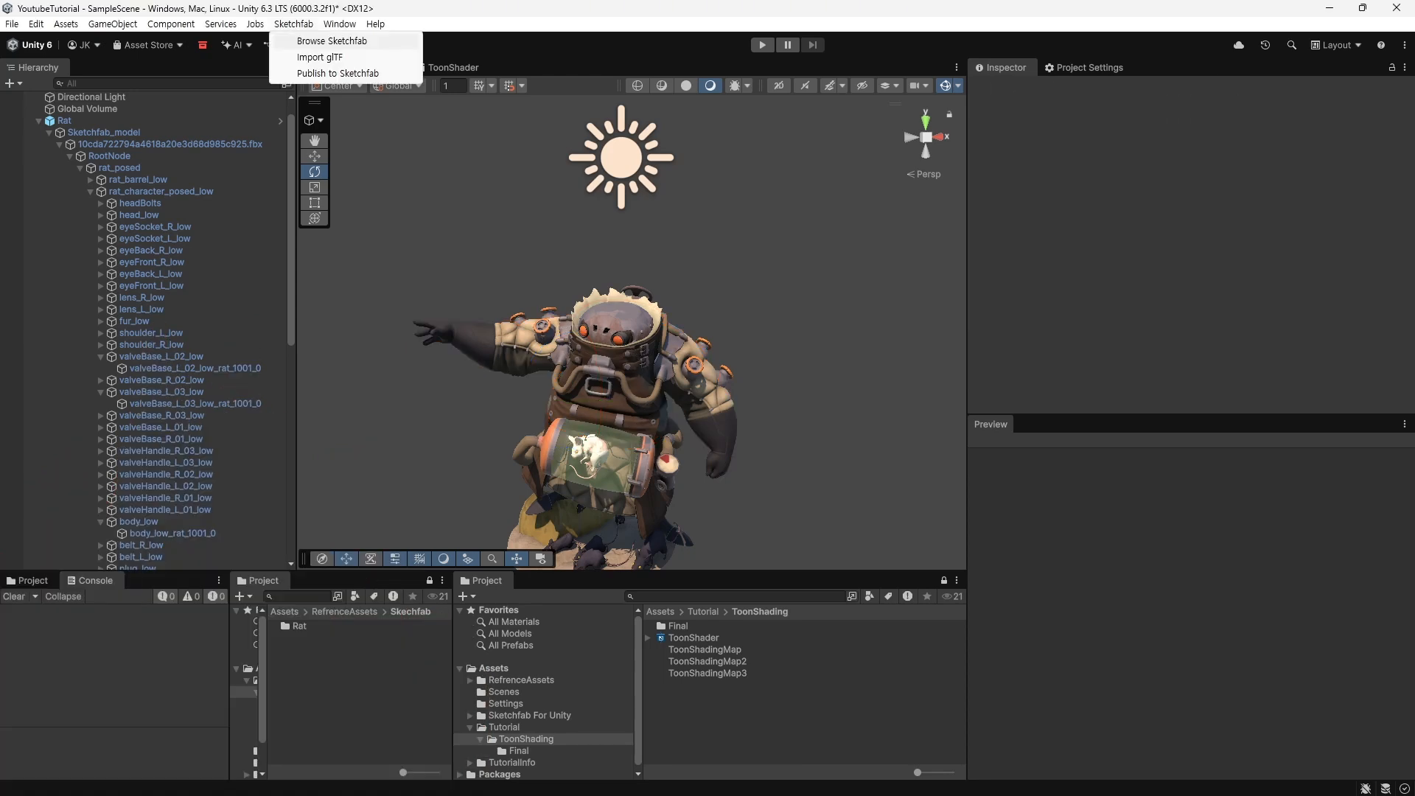
# Step: Search Sketchfab's free downloadable models for "rat" and view the details of the Rat model
pyautogui.click(331, 41)
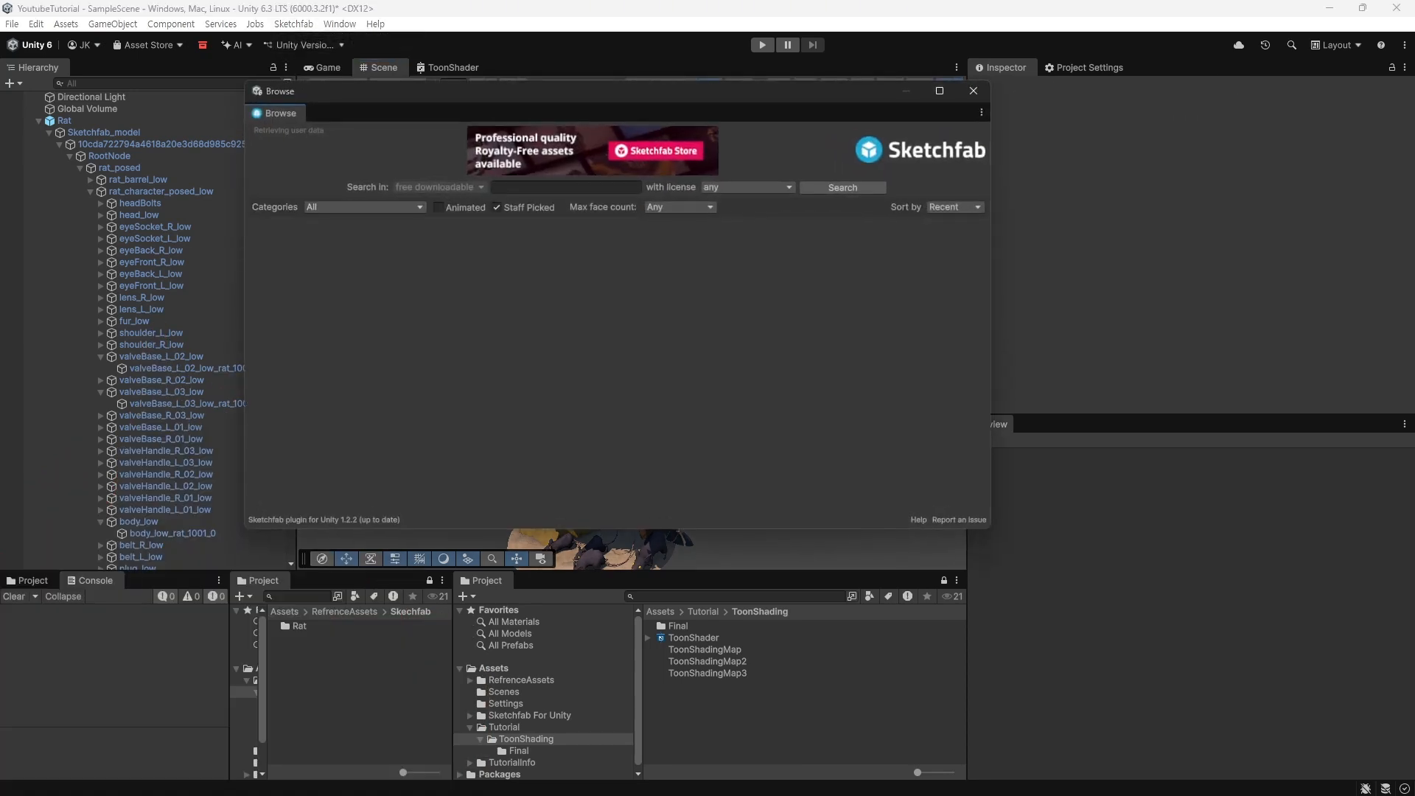
pyautogui.write('ra')
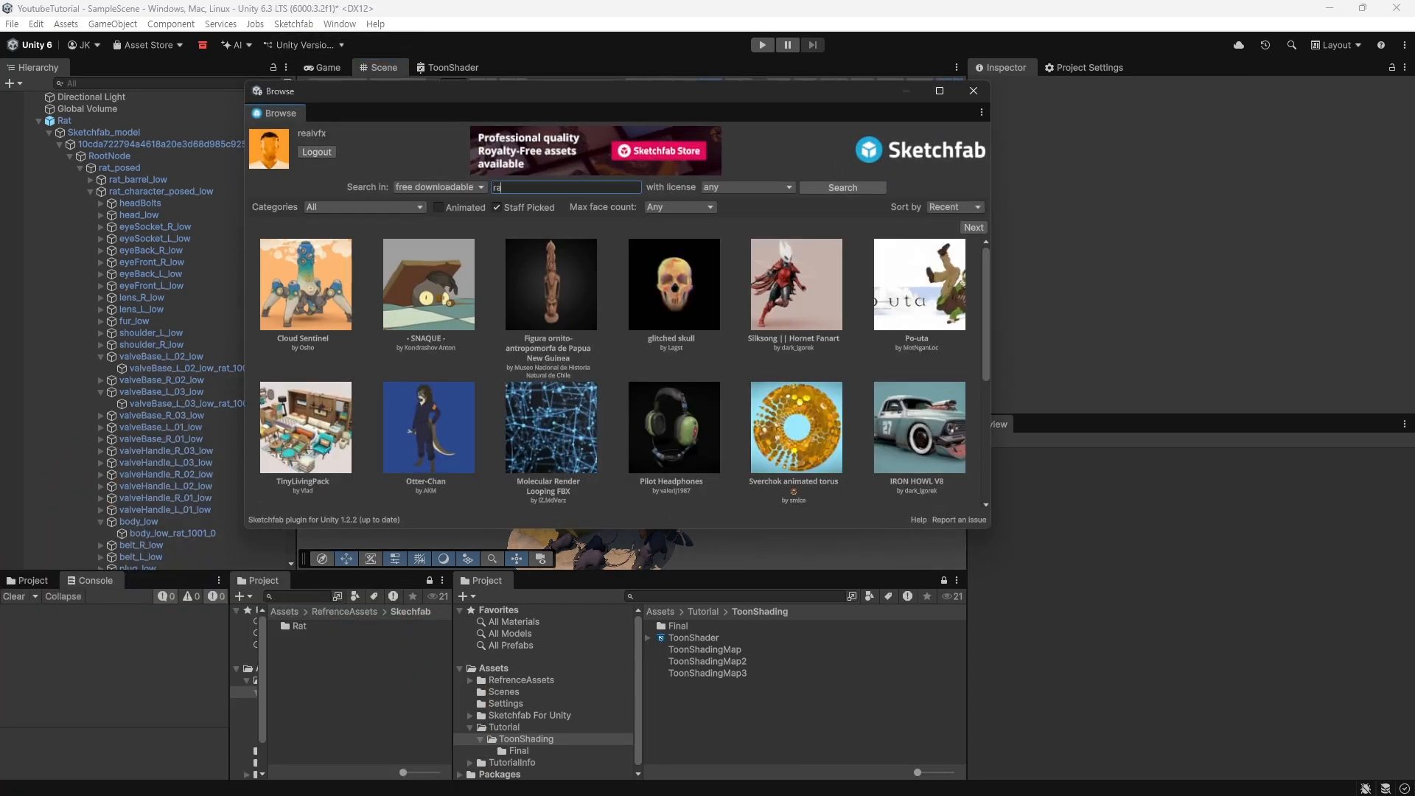
pyautogui.write('t')
pyautogui.click(843, 187)
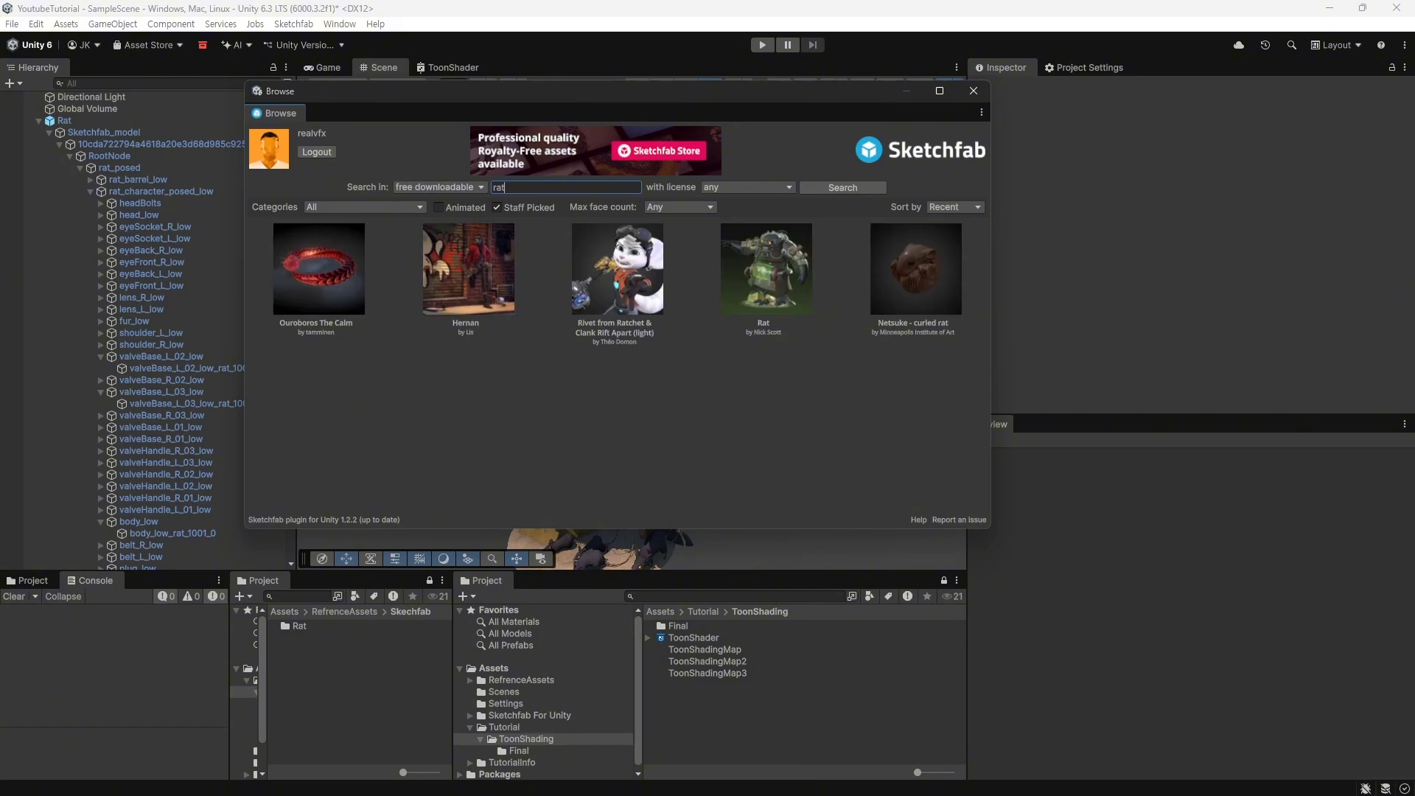
pyautogui.click(764, 270)
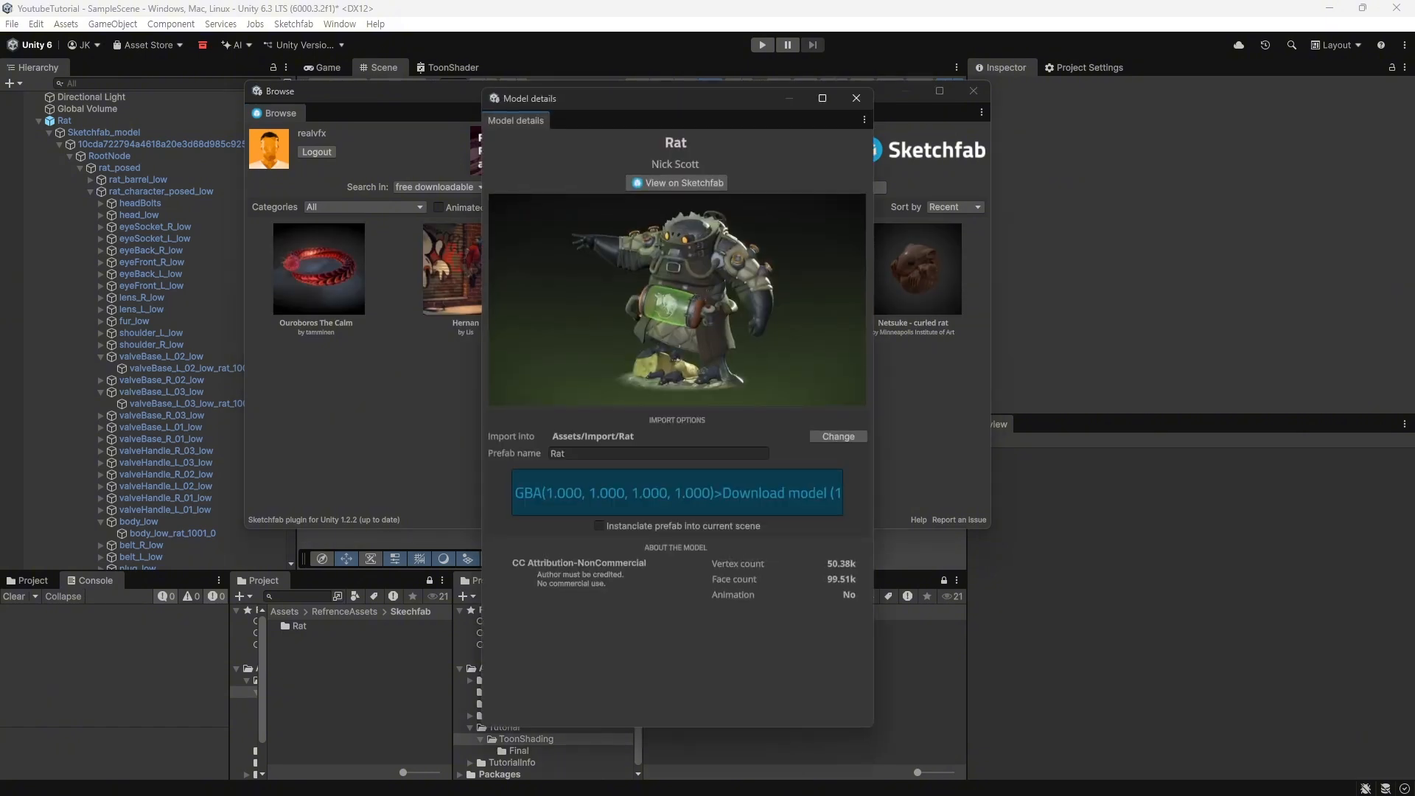
pyautogui.click(855, 98)
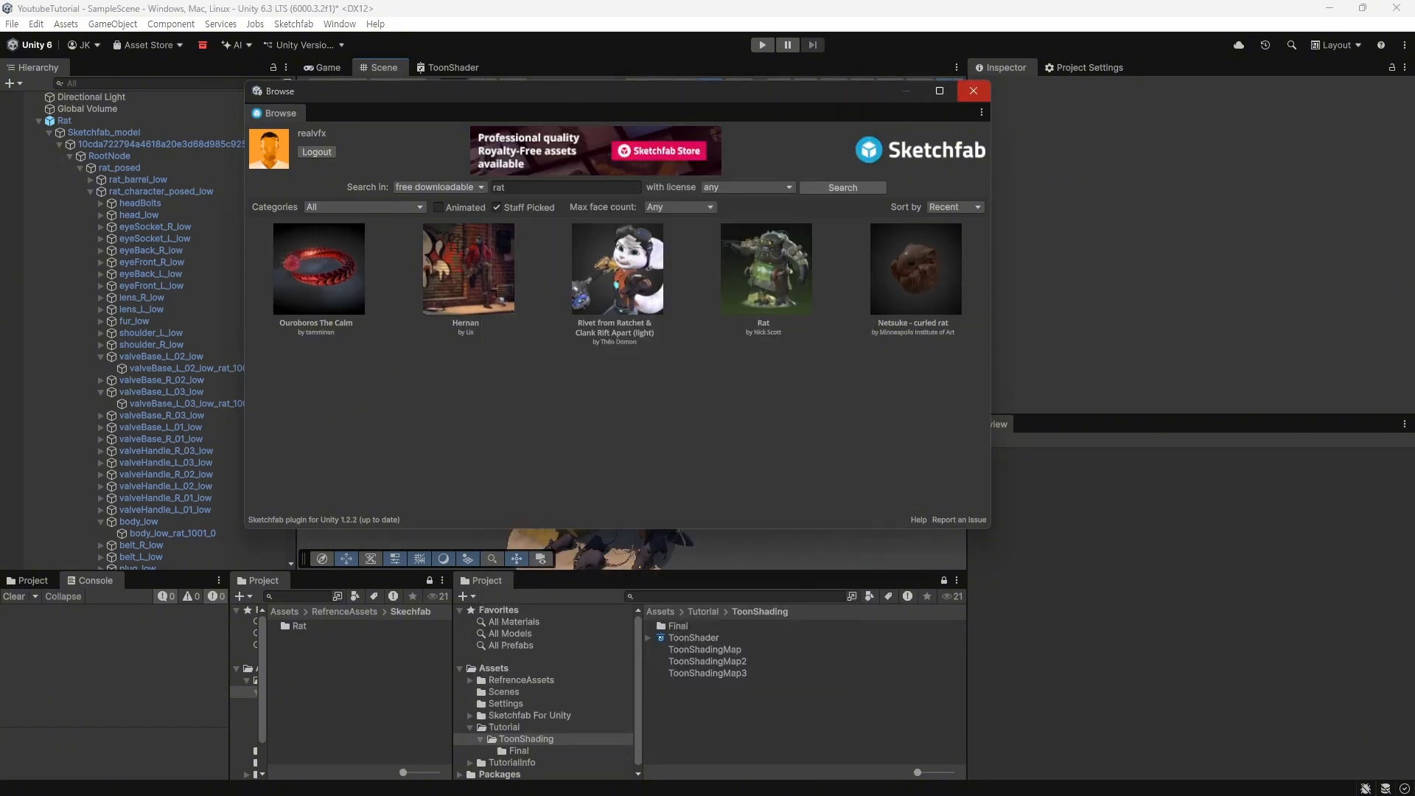
pyautogui.click(973, 90)
# Step: Create a URP Unlit Shader Graph named Toonshader_2 in the ToonShading folder
pyautogui.moveTo(634, 412); pyautogui.dragTo(676, 316, button='middle')
pyautogui.keyDown('alt'); pyautogui.moveTo(675, 316); pyautogui.dragTo(516, 324); pyautogui.keyUp('alt')
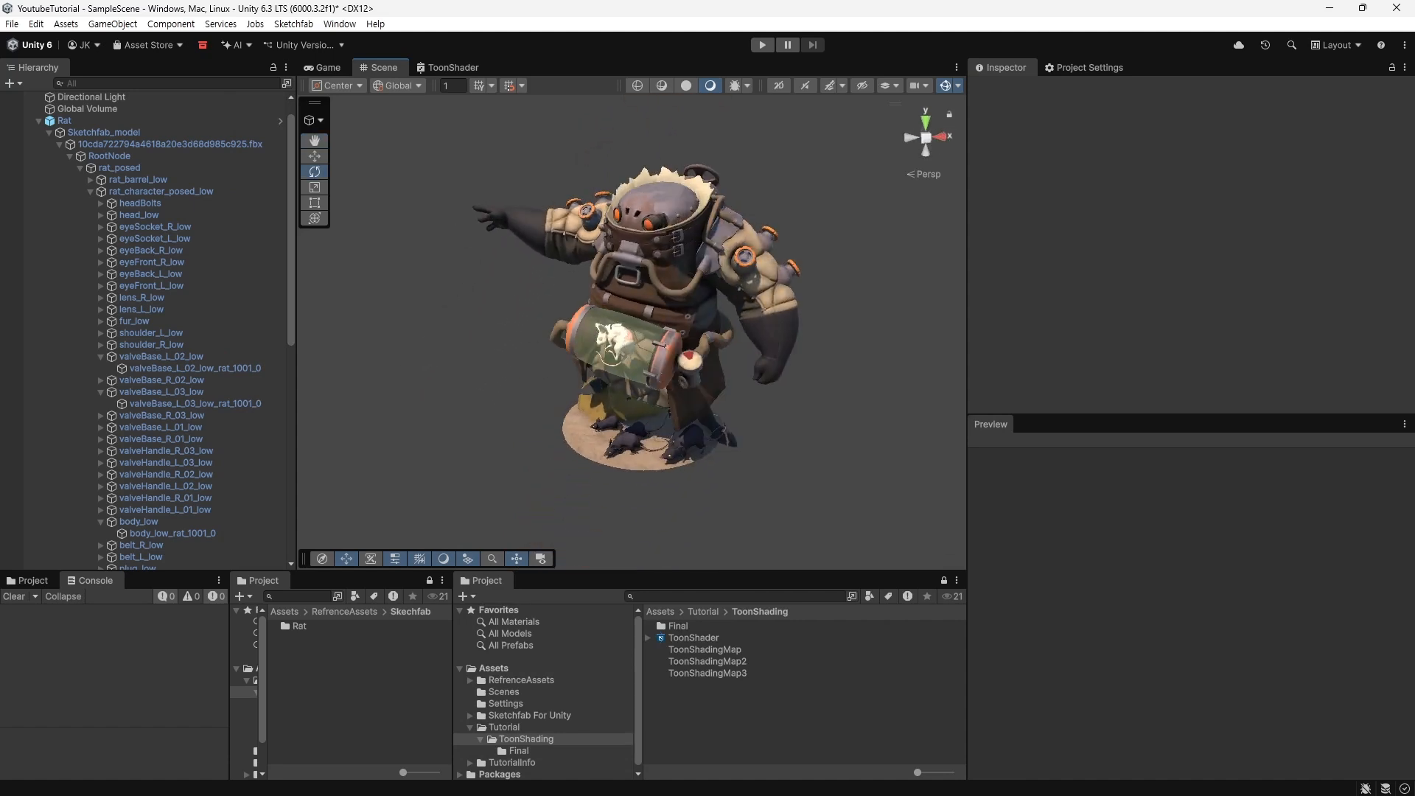
pyautogui.scroll(3, 632, 332)
pyautogui.rightClick(801, 720)
pyautogui.moveTo(884, 304)
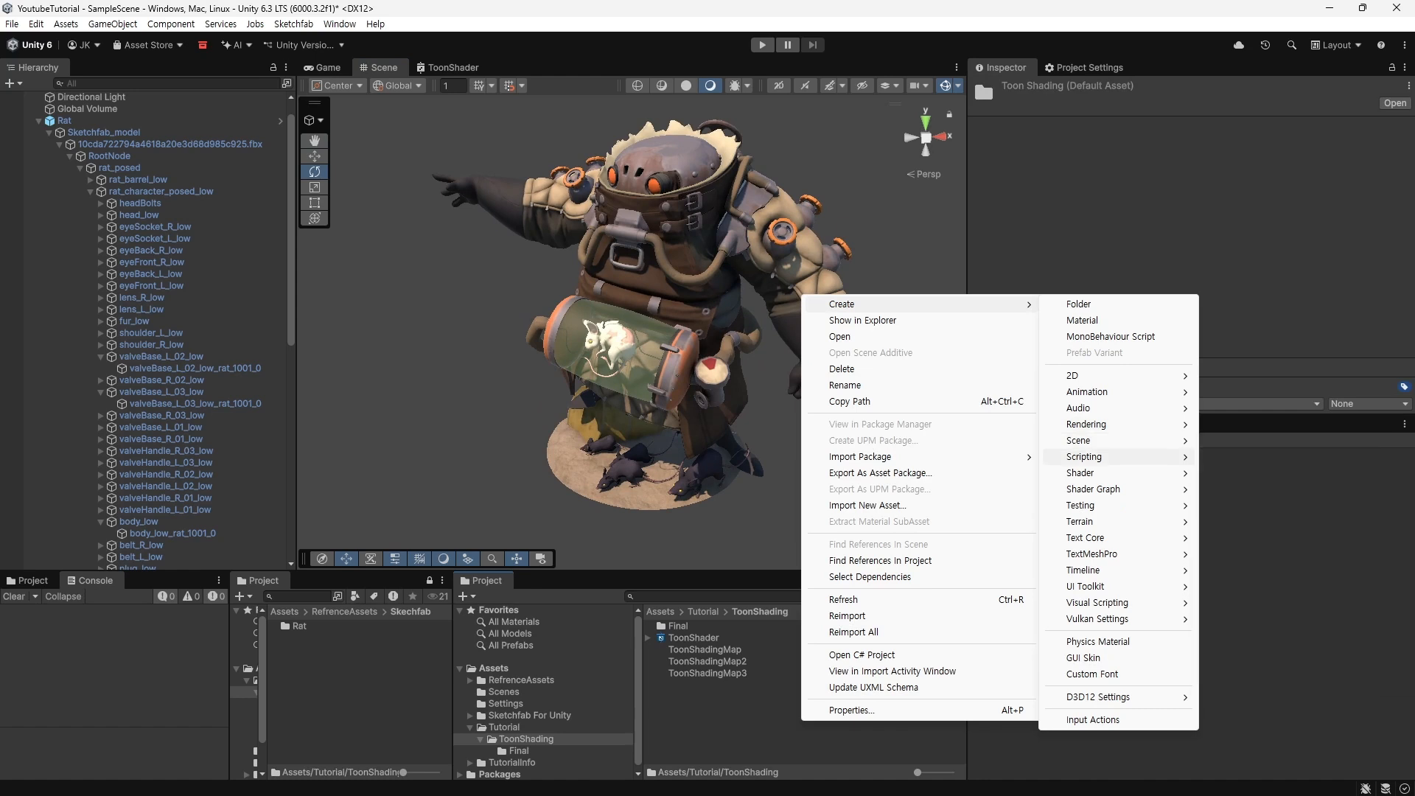
pyautogui.moveTo(1105, 456)
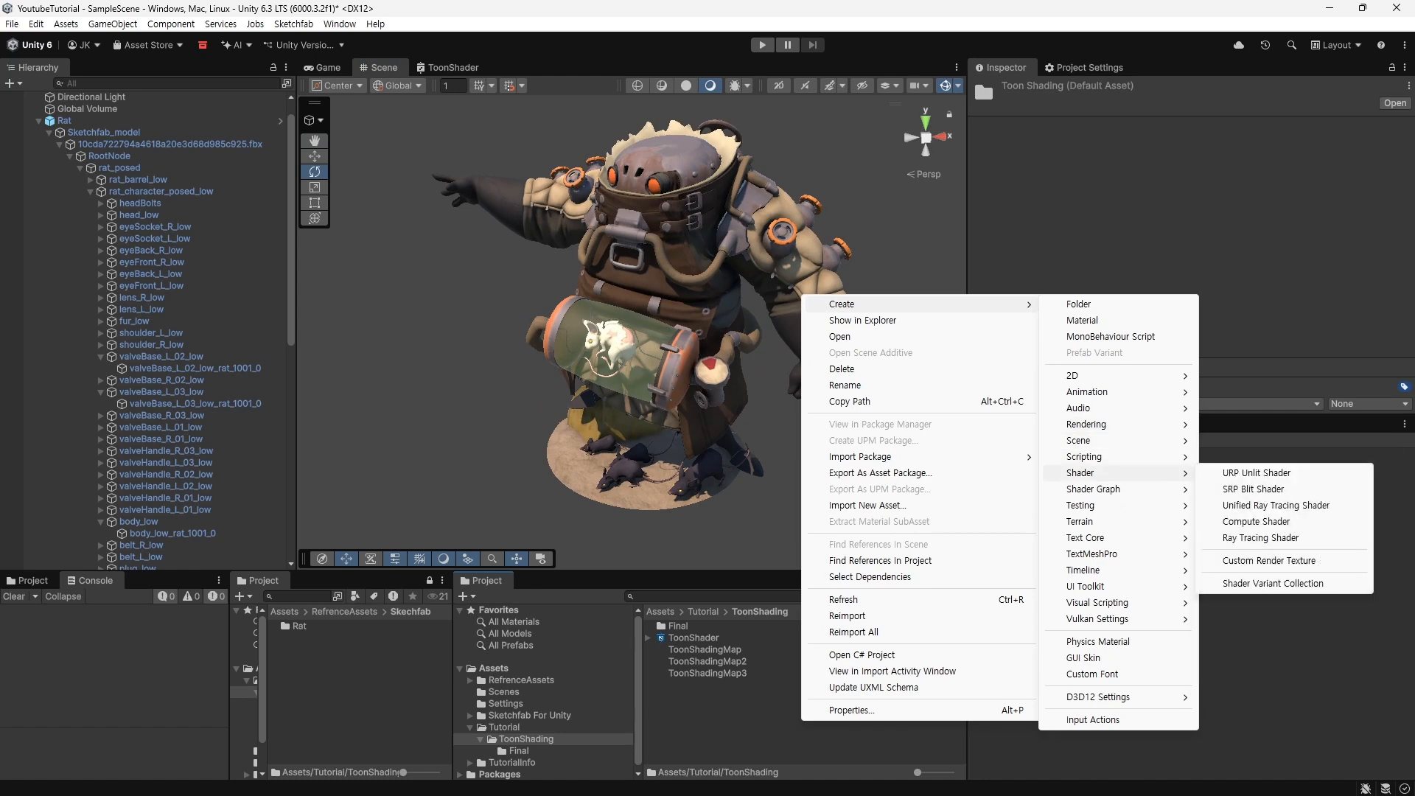
pyautogui.moveTo(1105, 489)
pyautogui.moveTo(1231, 488)
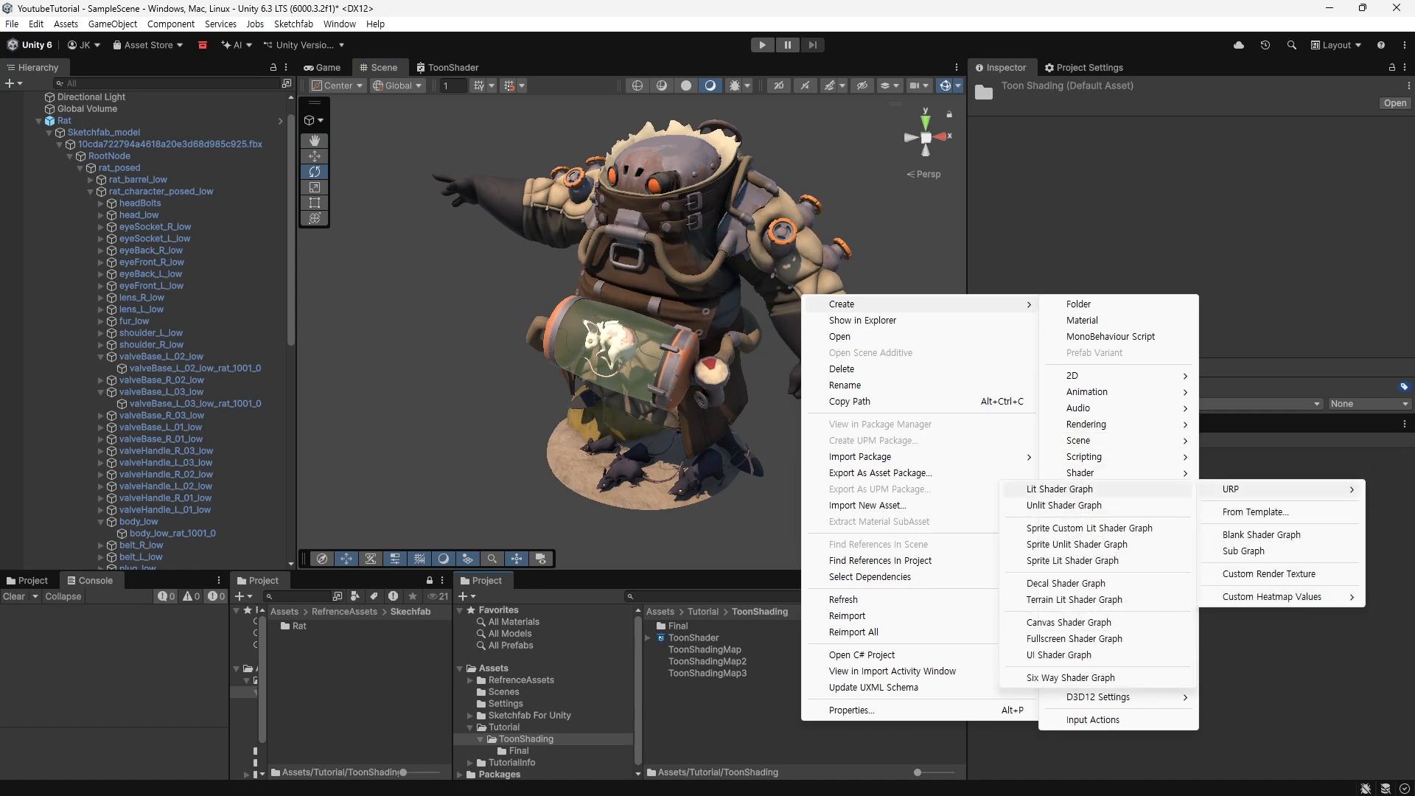
pyautogui.click(1065, 505)
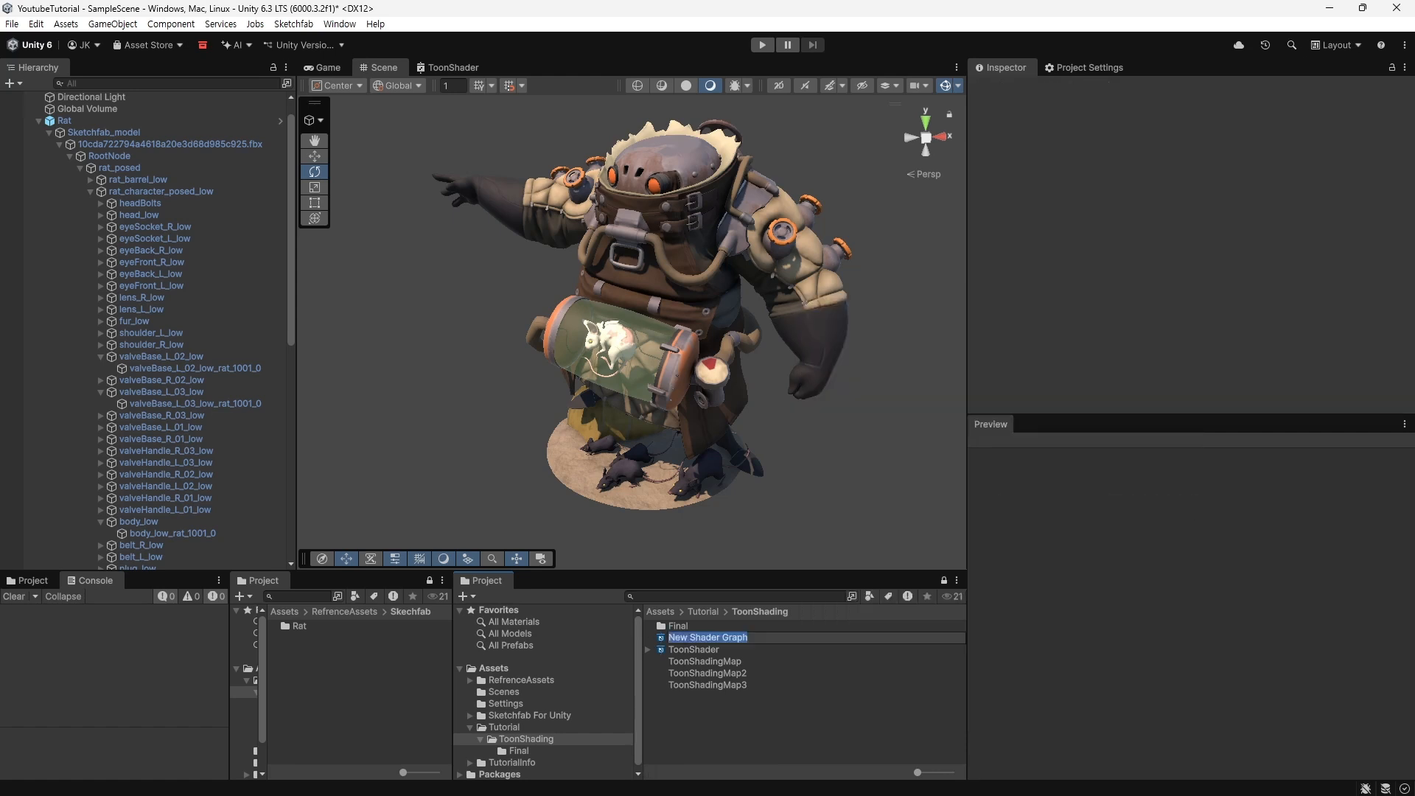
pyautogui.write('Toonshader_2')
pyautogui.press('Return')
# Step: Delete the old ToonShader shader graph from the ToonShading folder
pyautogui.press('Up')
pyautogui.press('Delete')
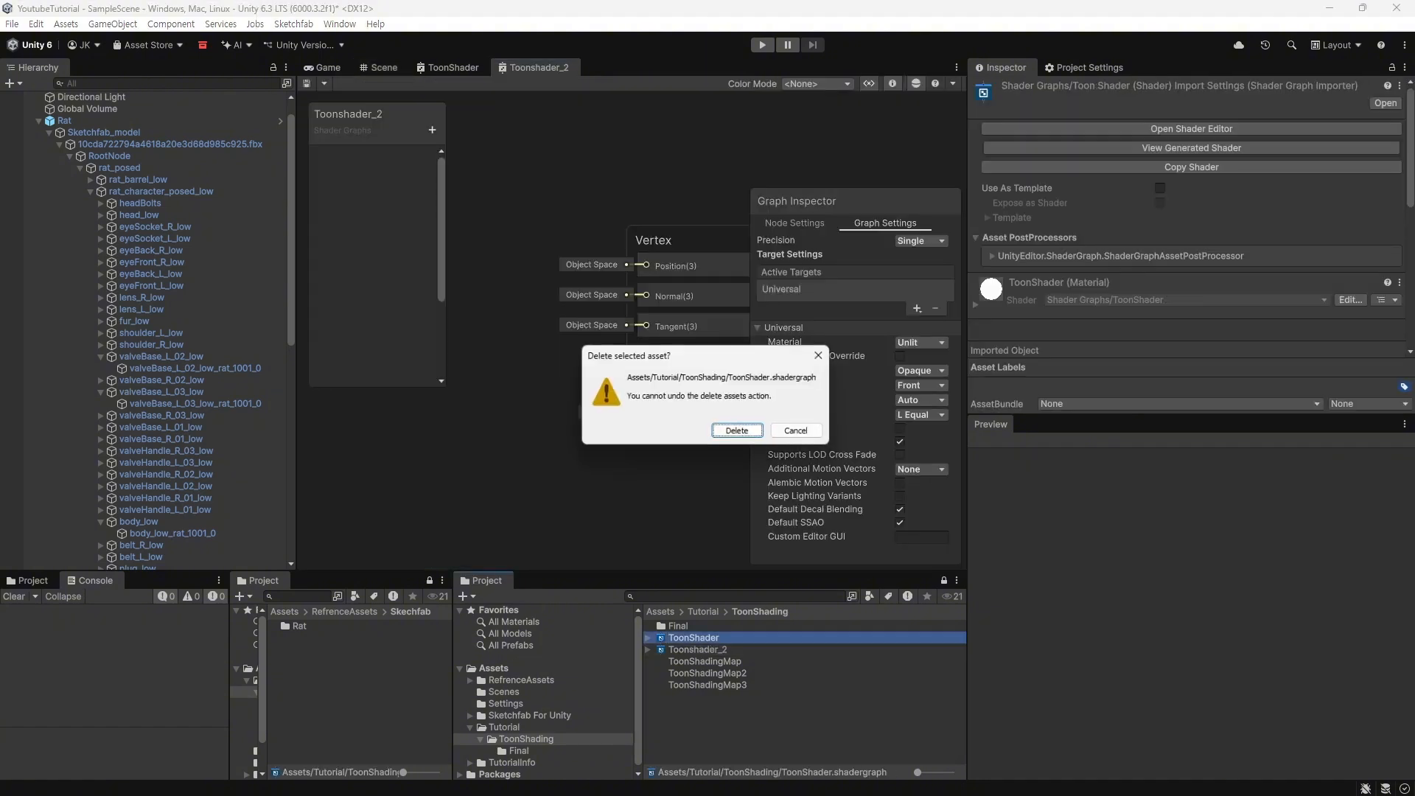
pyautogui.press('Return')
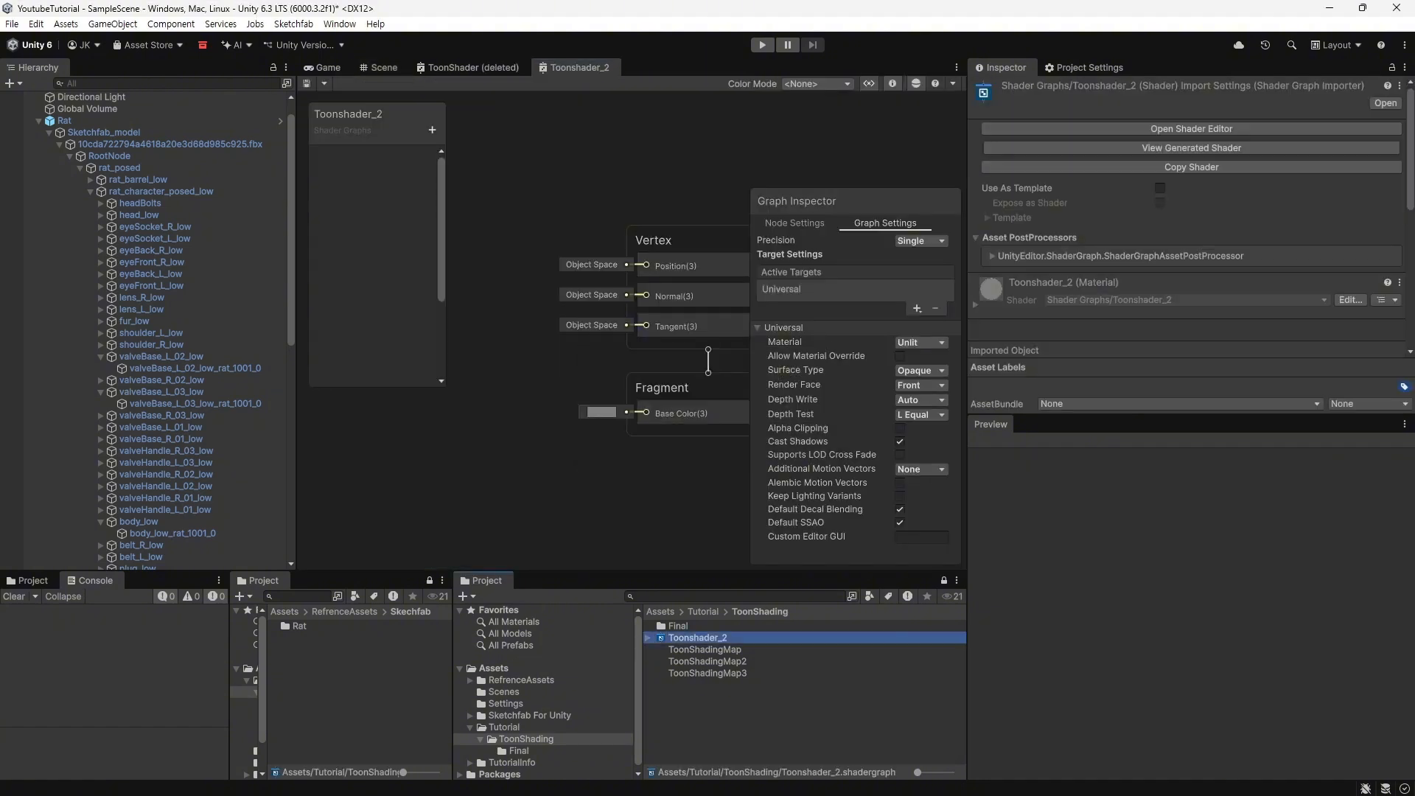
# Step: Rename the Toonshader_2 shader graph as Toonshader
pyautogui.press('F2')
pyautogui.press('Right')
pyautogui.hotkey('shift', 'Left')
pyautogui.hotkey('shift', 'Left')
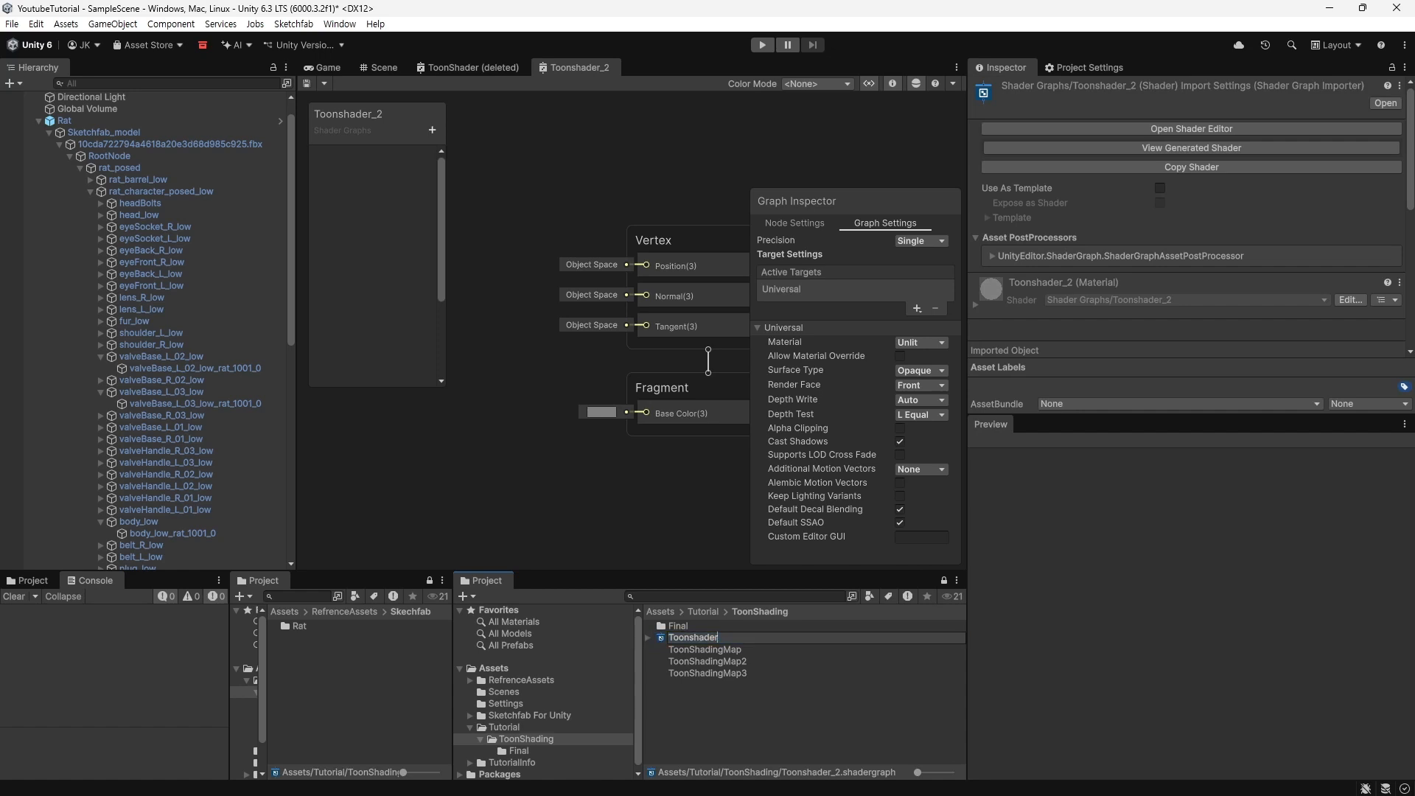
pyautogui.press('Return')
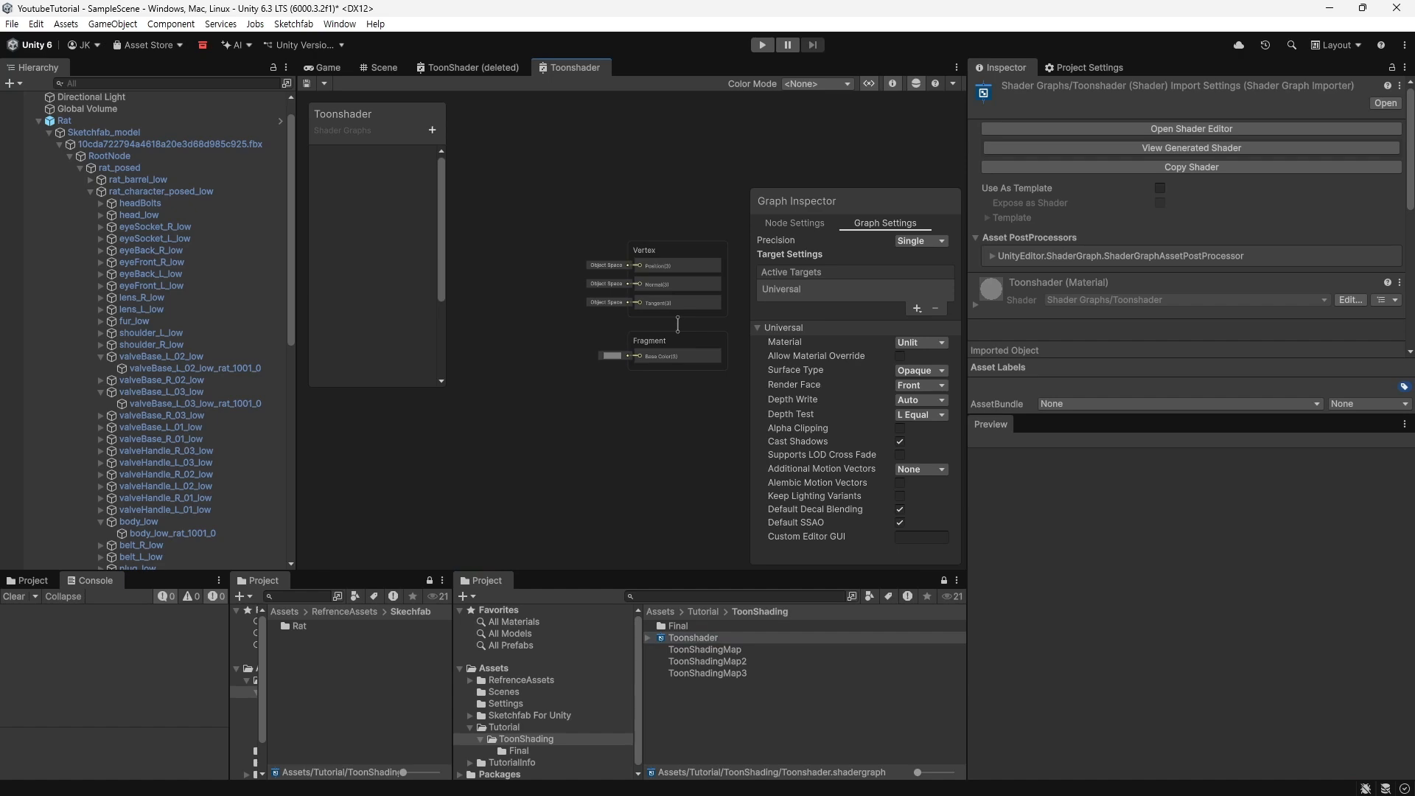
# Step: Detach the Toonshader graph into its own maximized window and add a Main Light Direction node
pyautogui.moveTo(574, 67); pyautogui.dragTo(565, 110)
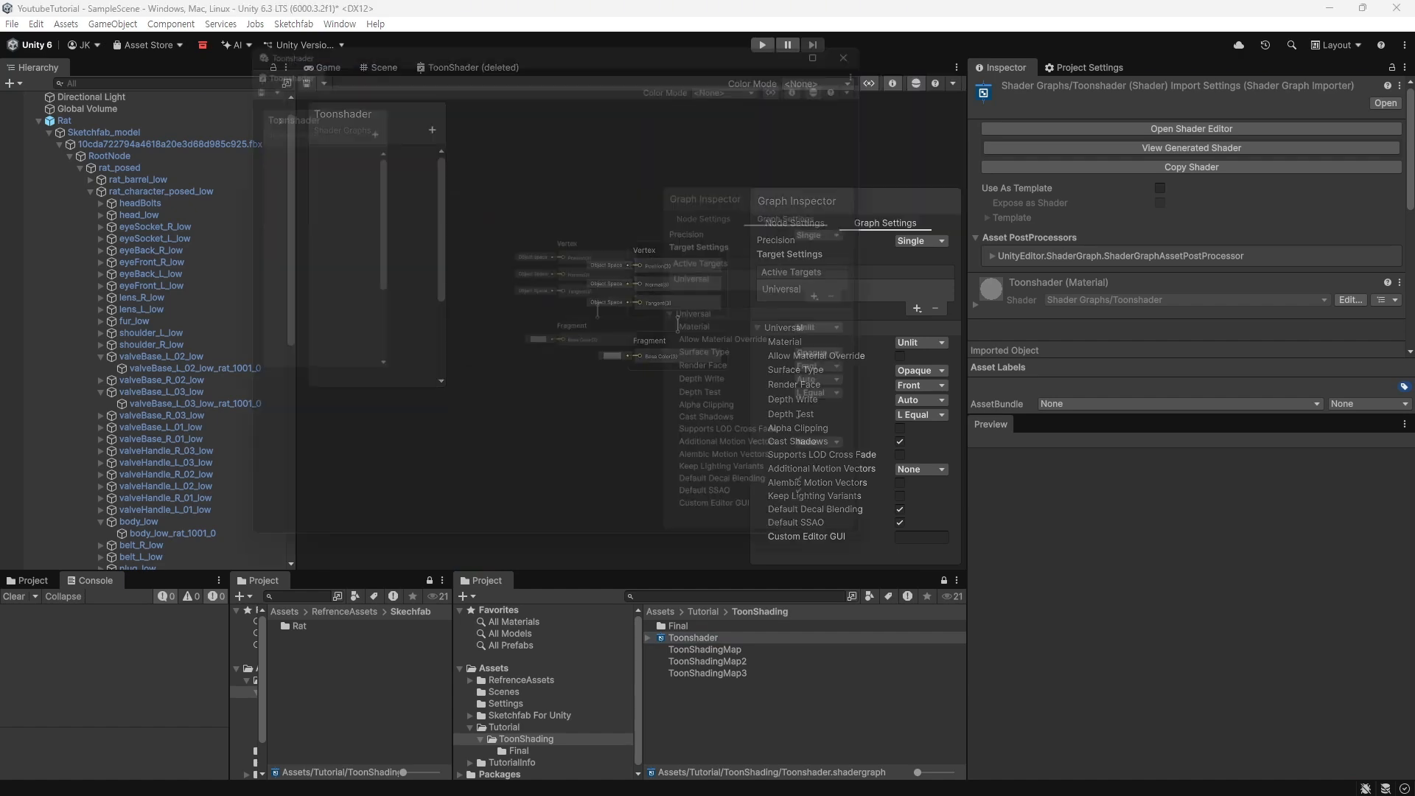
pyautogui.click(843, 36)
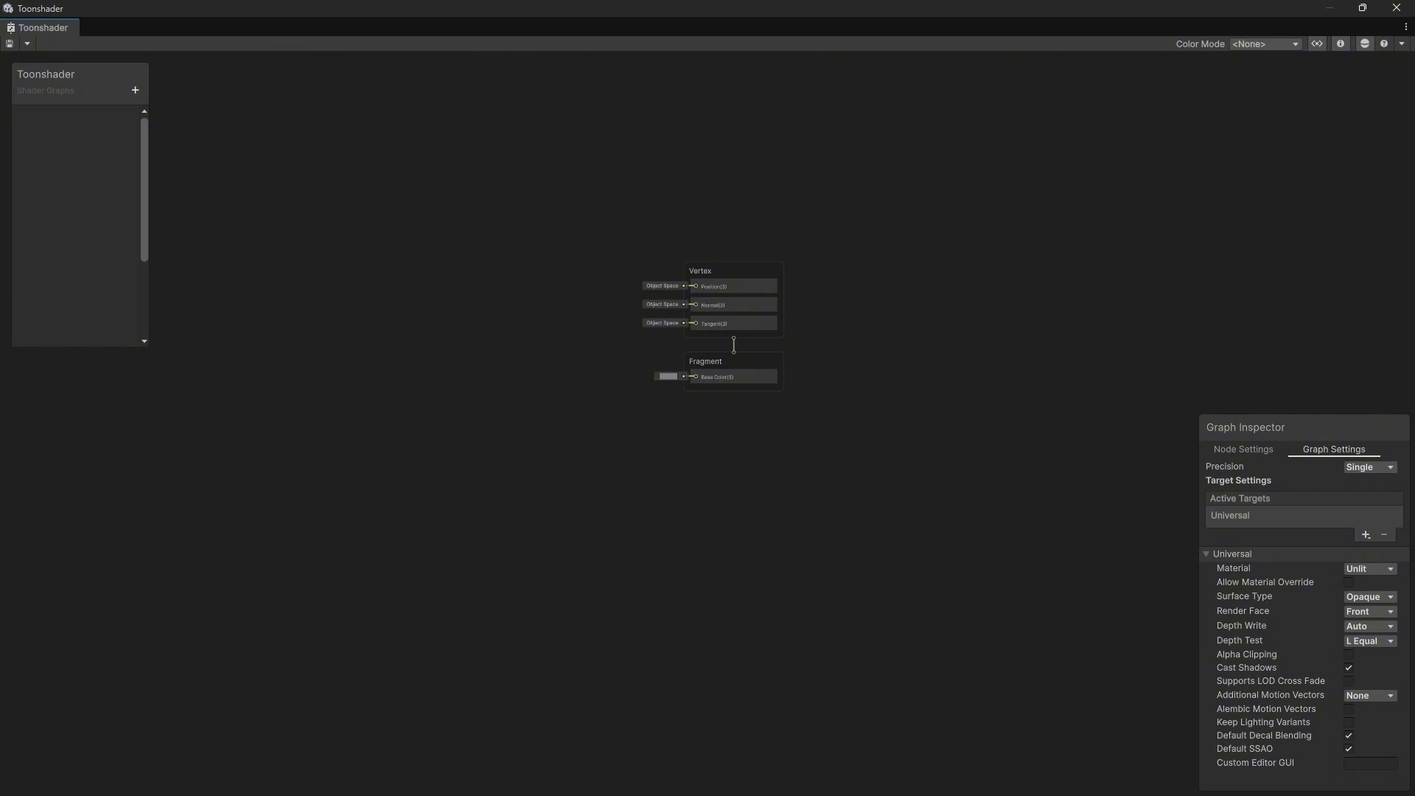
pyautogui.press('Return')
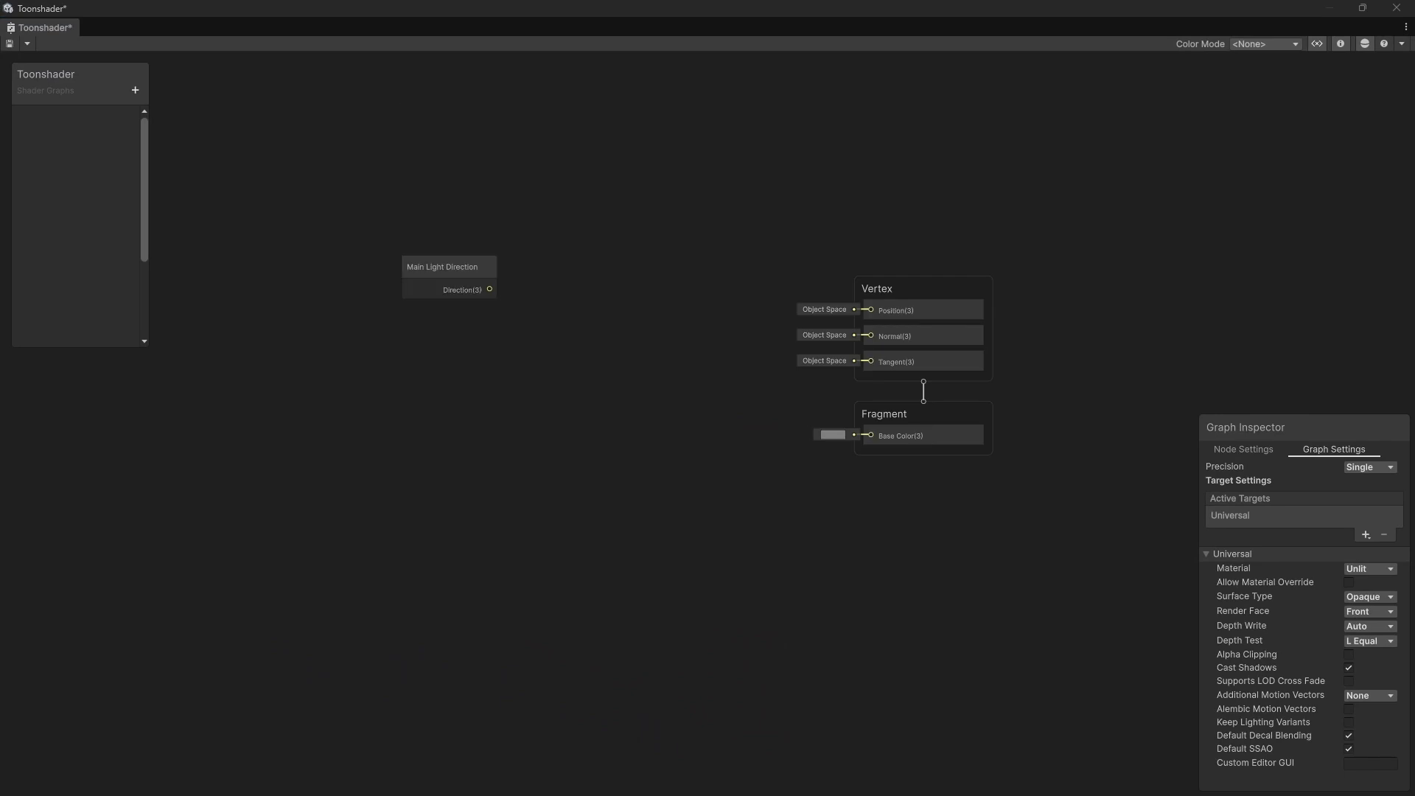
# Step: Add a Normal Vector node and place it below the Main Light Direction node
pyautogui.scroll(3, 412, 320)
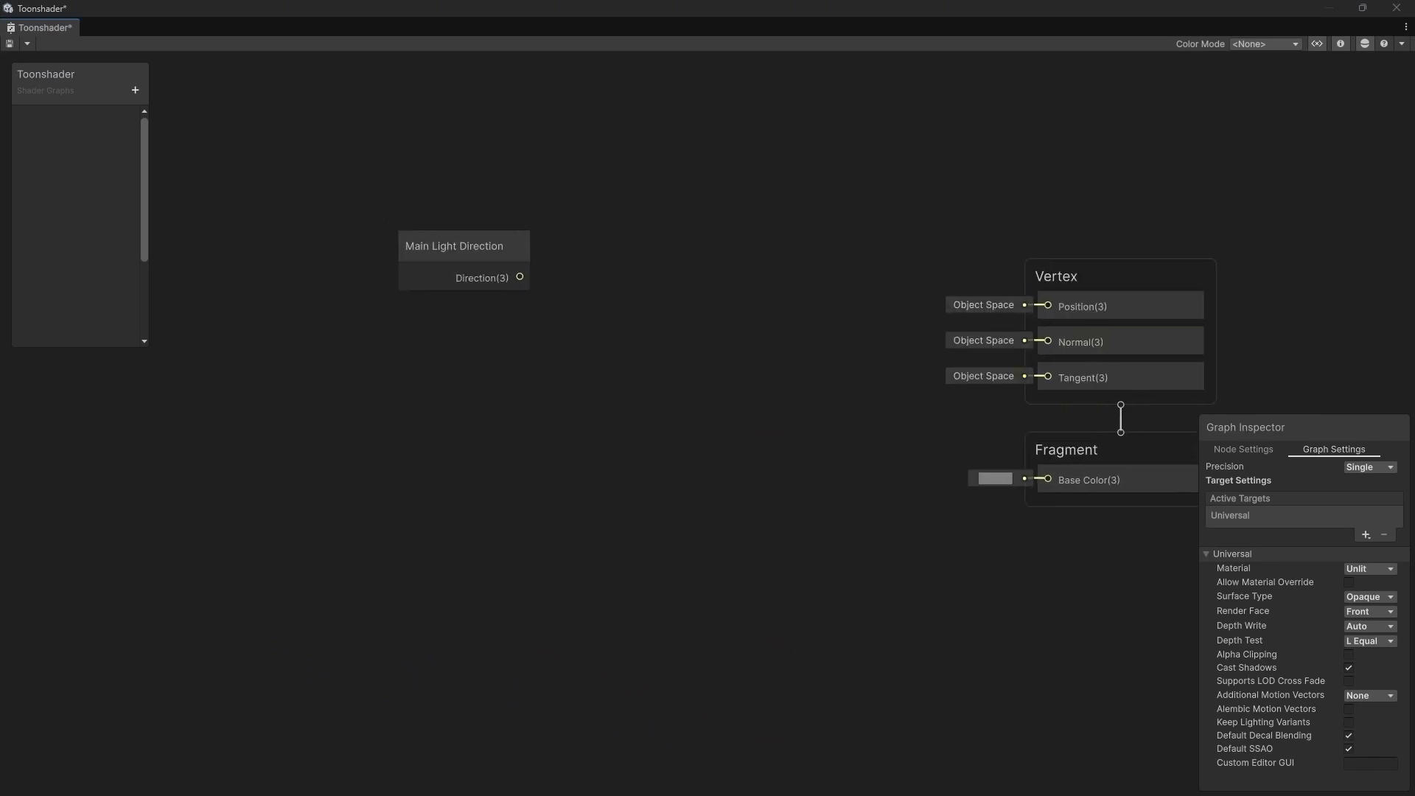
pyautogui.press('space')
pyautogui.write('normal vec')
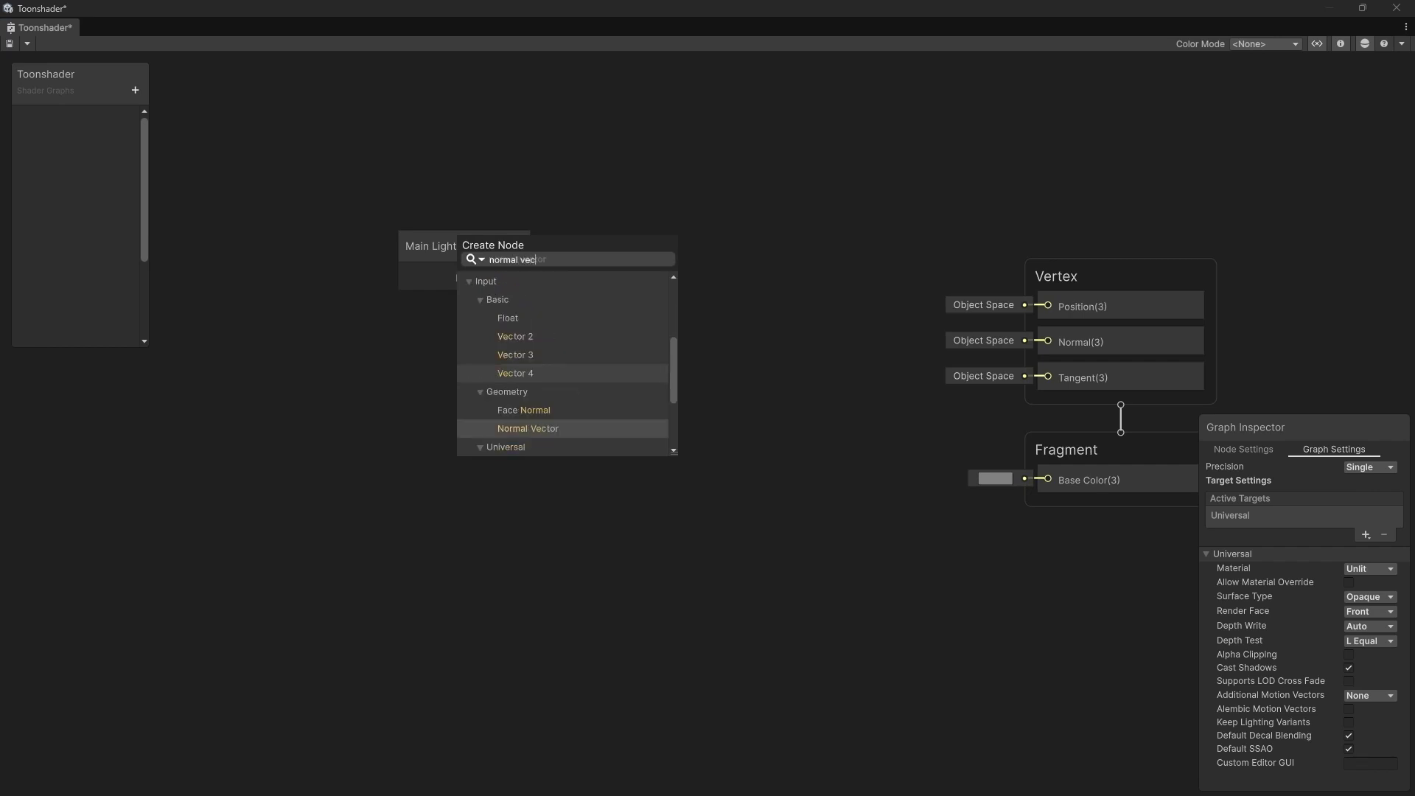
pyautogui.press('Return')
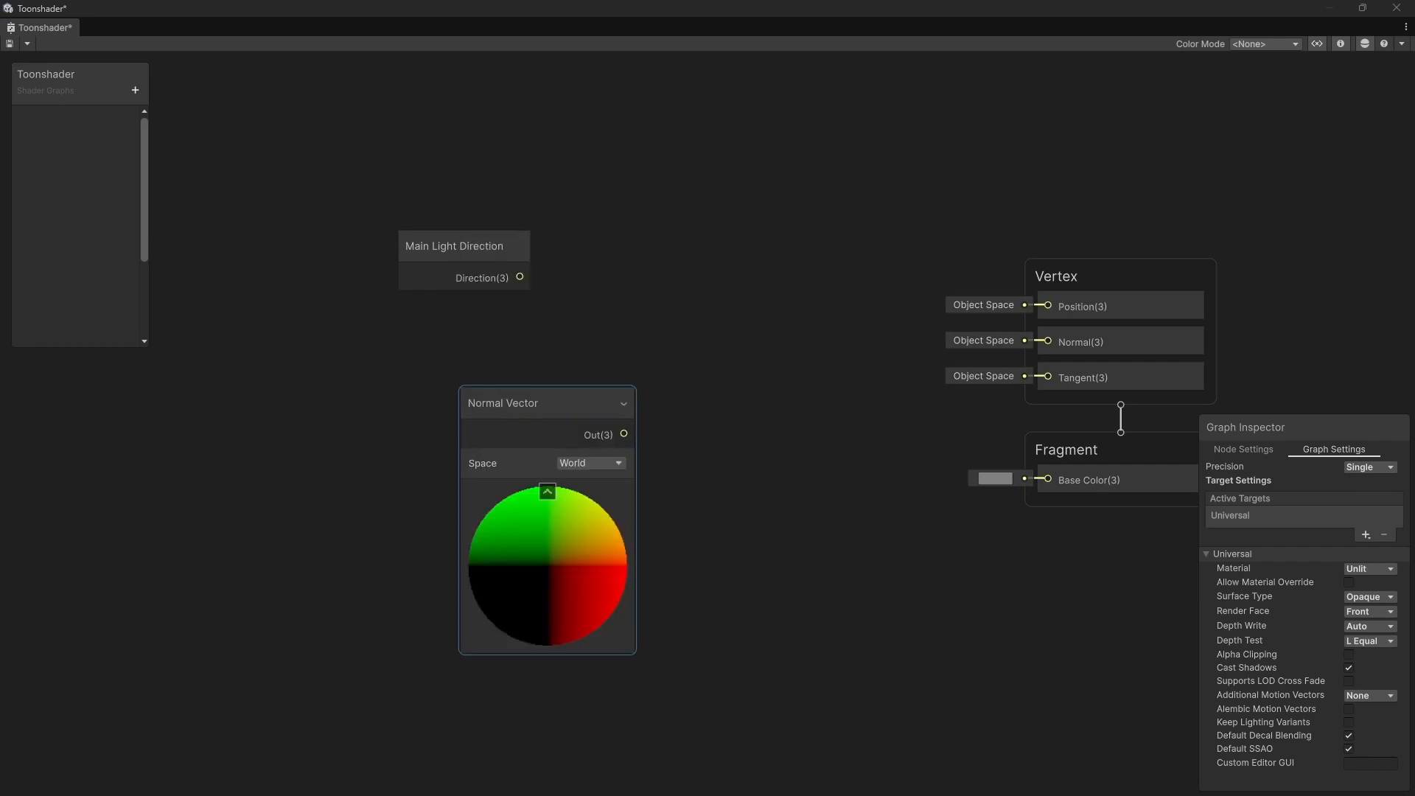
pyautogui.moveTo(546, 493); pyautogui.dragTo(455, 478)
# Step: Add a Negate node fed by Main Light Direction's output and collapse its preview
pyautogui.press('space')
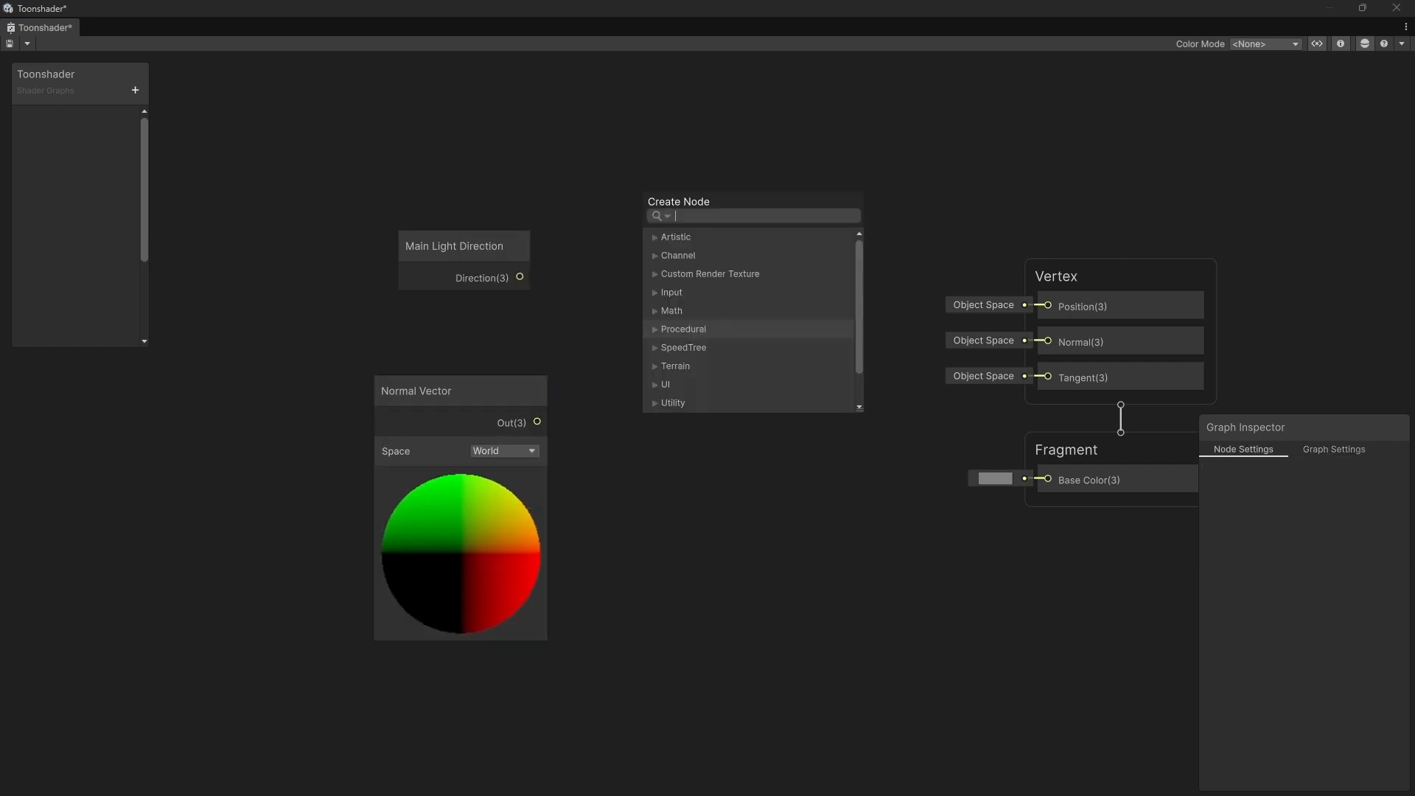
pyautogui.write('negate')
pyautogui.press('Return')
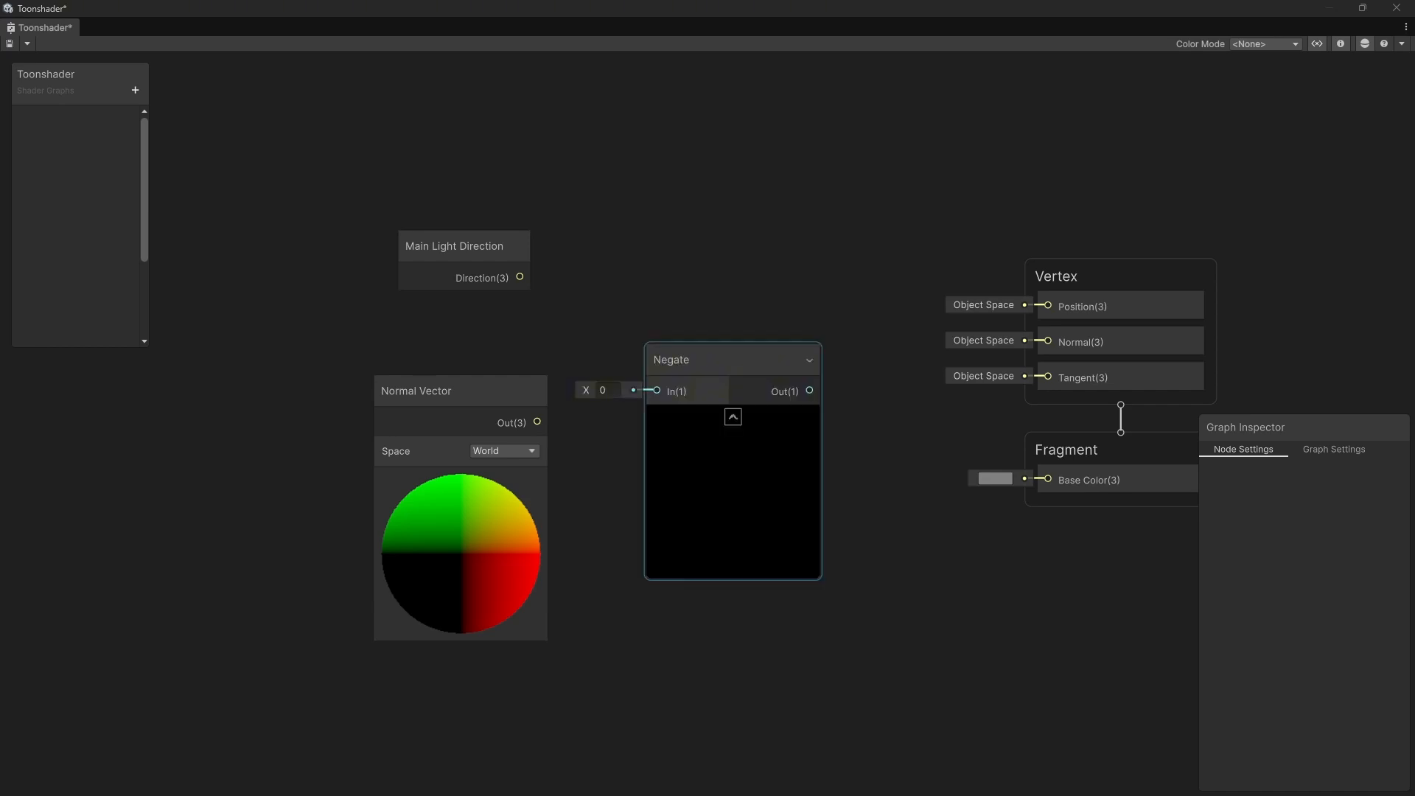
pyautogui.moveTo(703, 411); pyautogui.dragTo(669, 244)
pyautogui.click(698, 302)
# Step: Move the Main Light Direction, Negate and Normal Vector nodes together farther away from the Vertex and Fragment blocks
pyautogui.moveTo(707, 331); pyautogui.dragTo(560, 348, button='middle')
pyautogui.moveTo(234, 158); pyautogui.dragTo(516, 435)
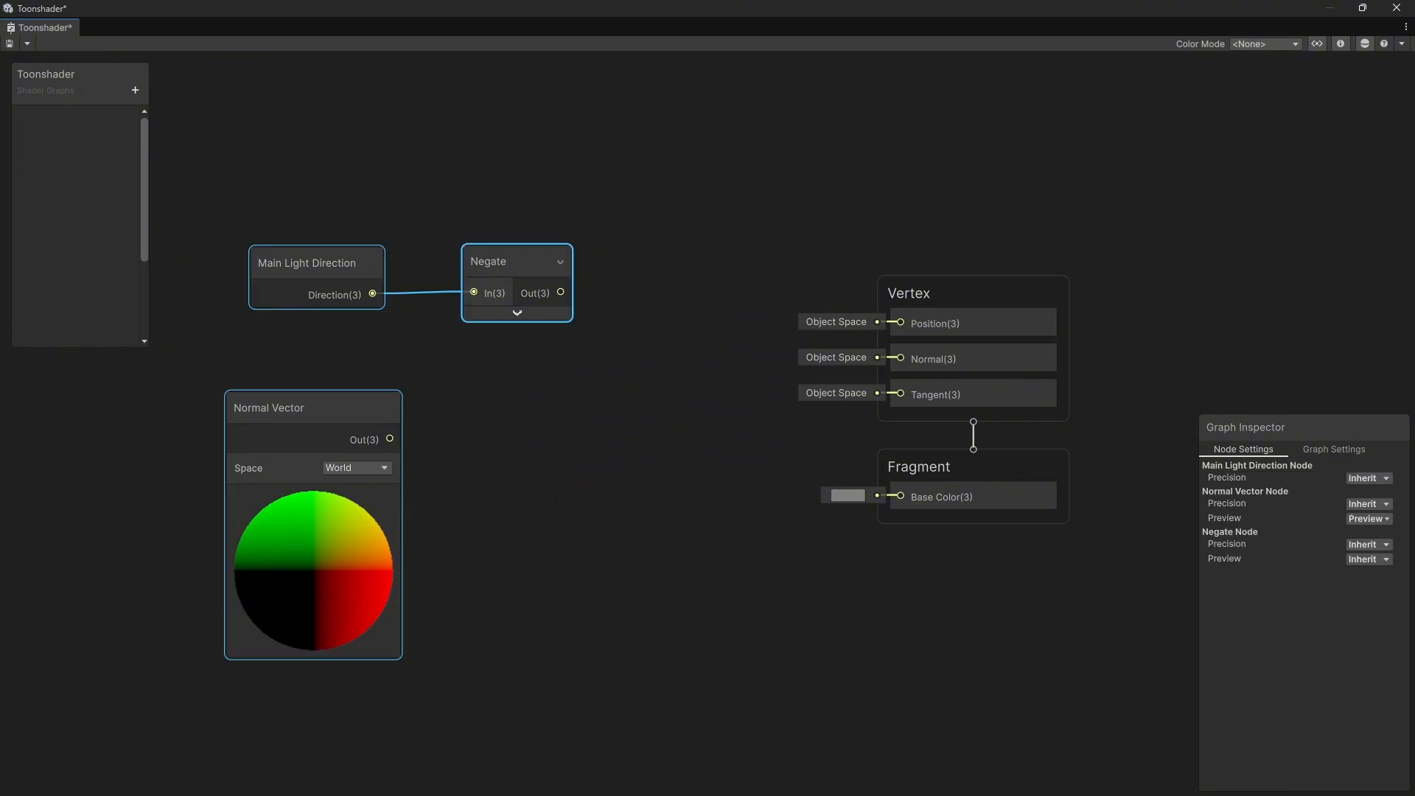
pyautogui.moveTo(516, 262); pyautogui.dragTo(310, 262)
pyautogui.click(479, 325)
# Step: Add a Dot Product node with Negate wired to A and Normal Vector to B, and collapse its preview
pyautogui.press('space')
pyautogui.write('dot')
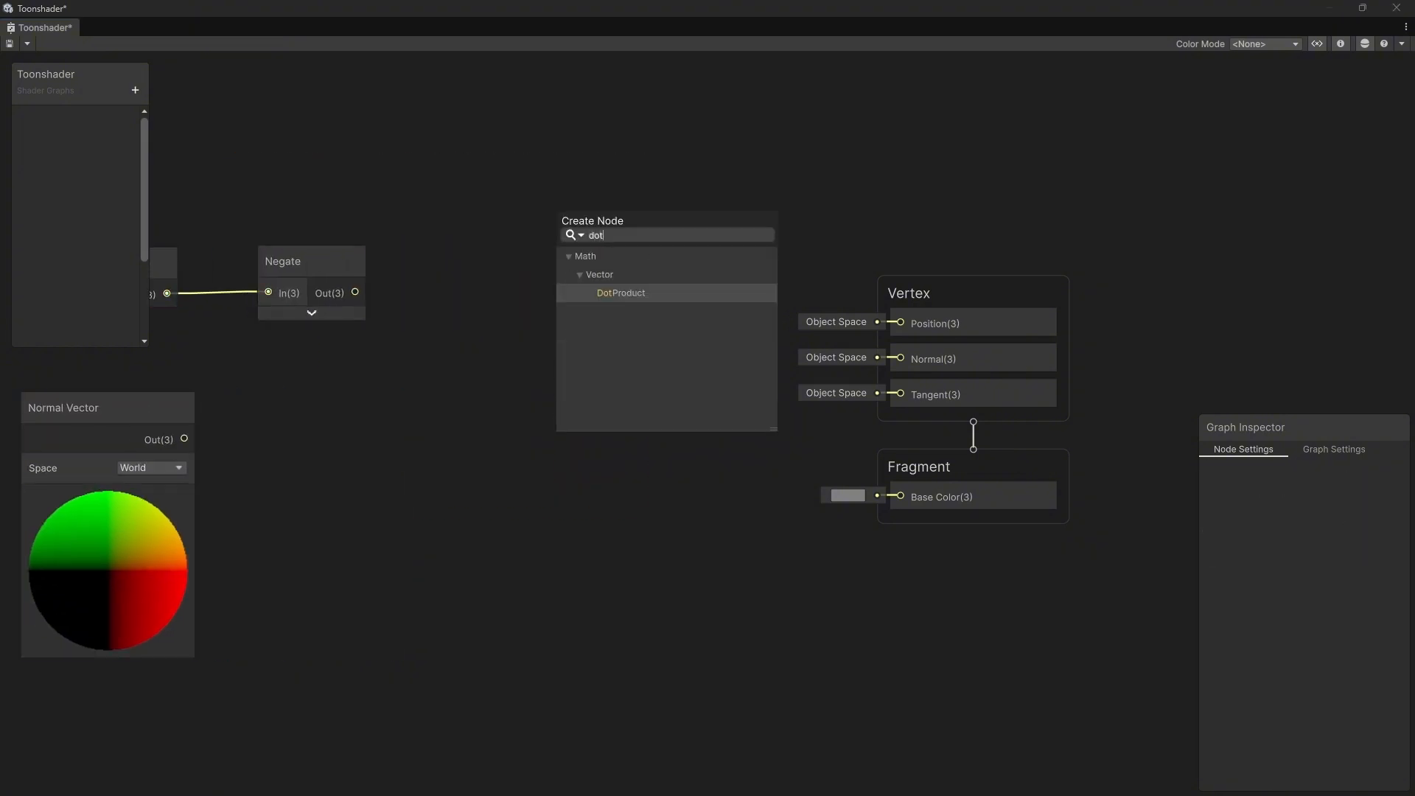
pyautogui.press('Return')
pyautogui.moveTo(184, 438); pyautogui.dragTo(570, 431)
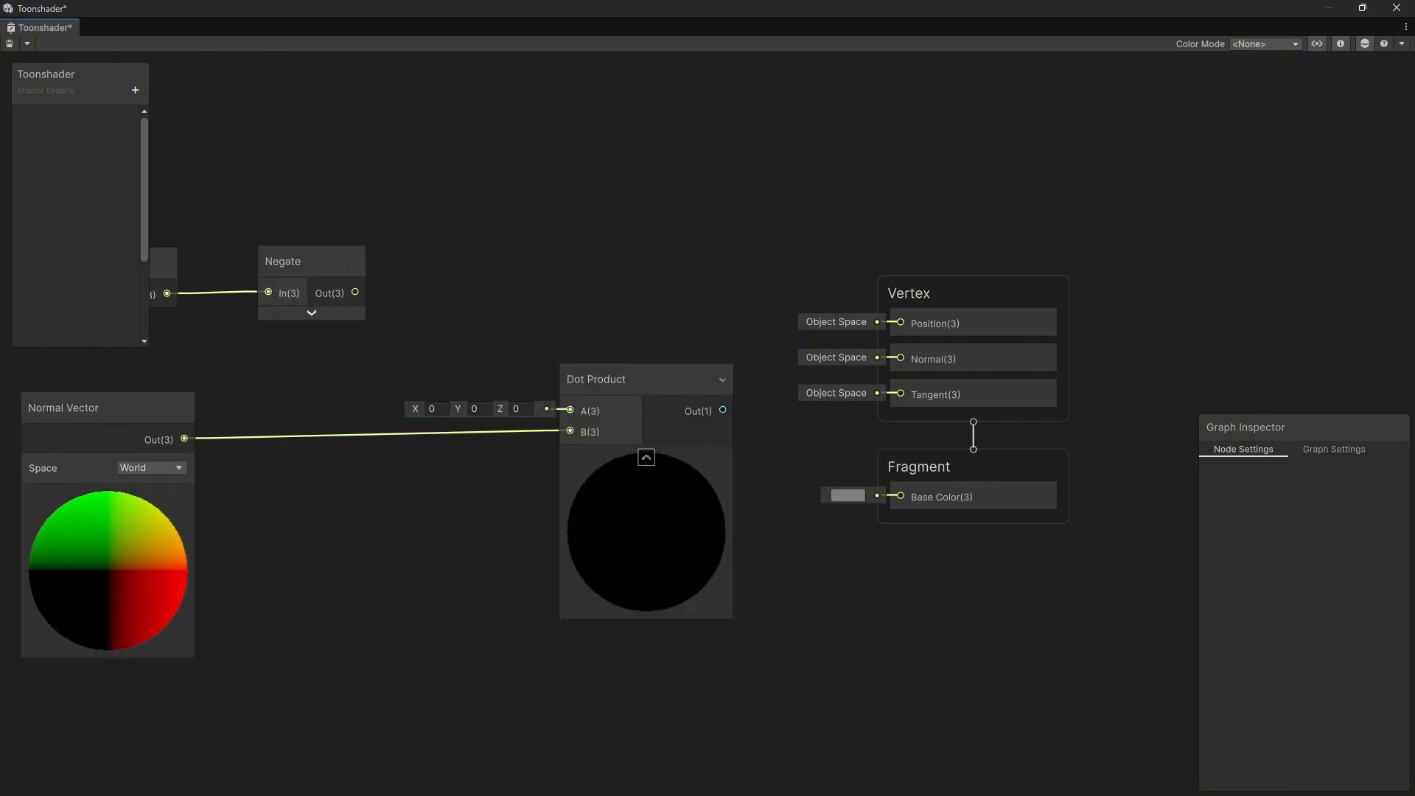
pyautogui.moveTo(356, 292); pyautogui.dragTo(640, 415)
pyautogui.click(646, 456)
pyautogui.click(646, 457)
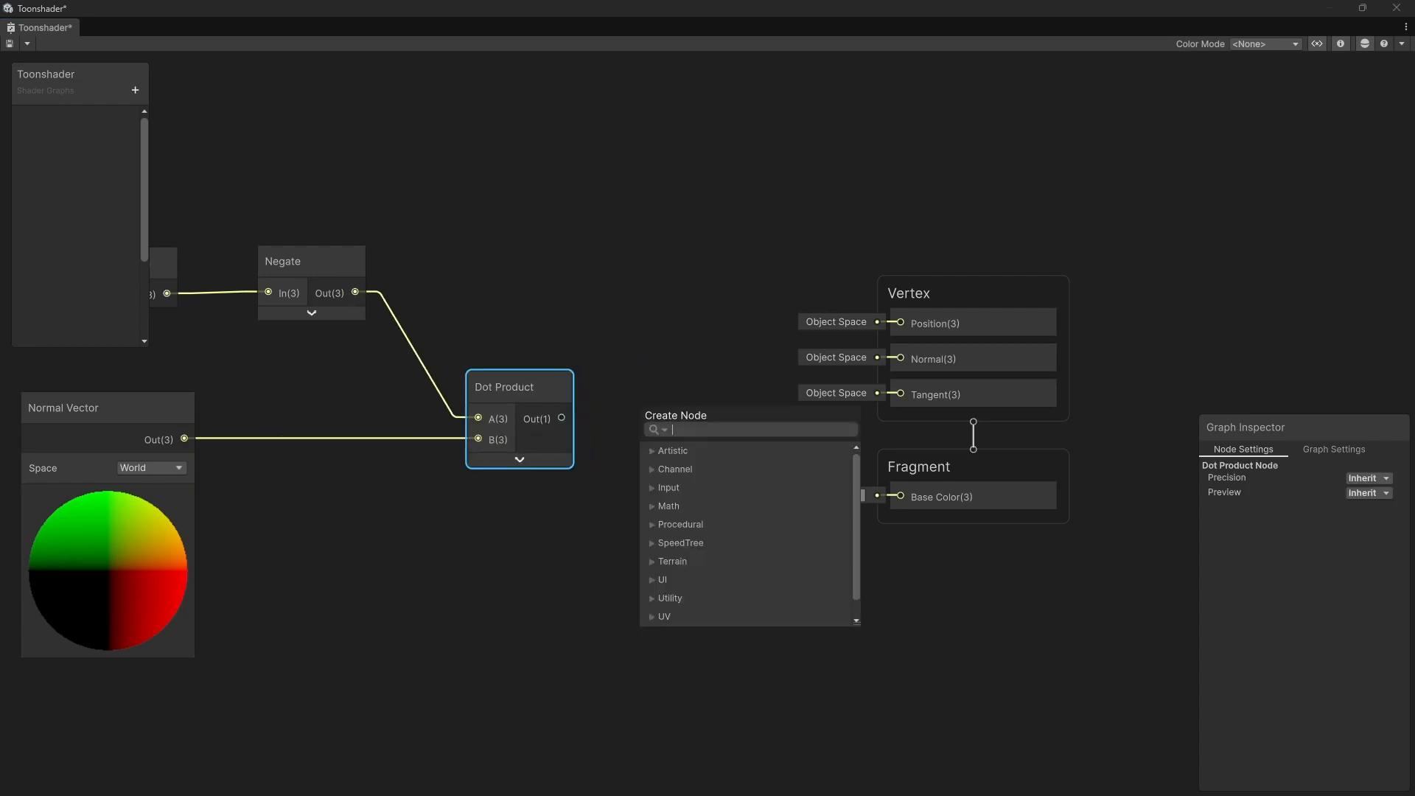
# Step: Add a collapsed Saturate node fed by the Dot Product and connect its output to the Fragment Base Color
pyautogui.write('satura')
pyautogui.press('Return')
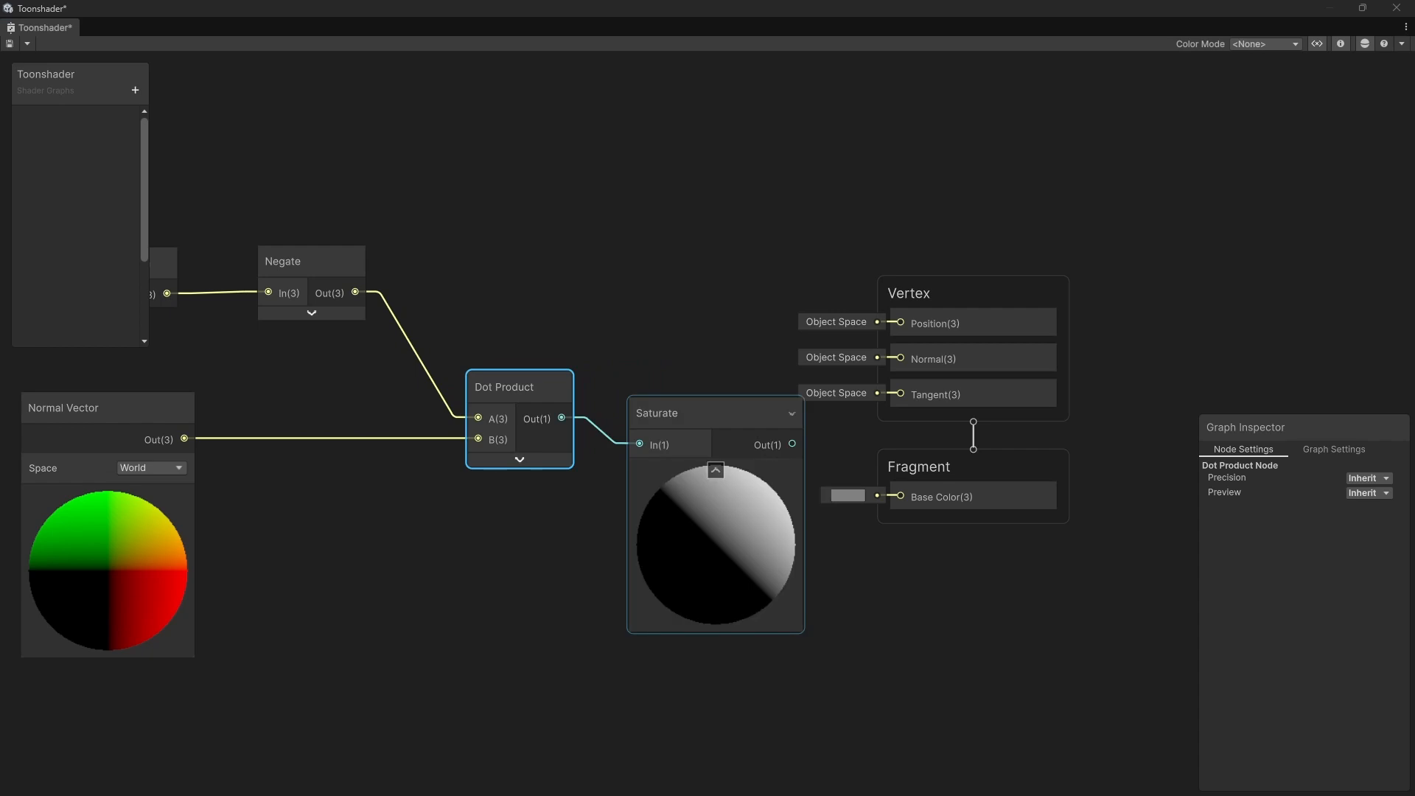
pyautogui.click(716, 469)
pyautogui.moveTo(708, 414); pyautogui.dragTo(900, 496)
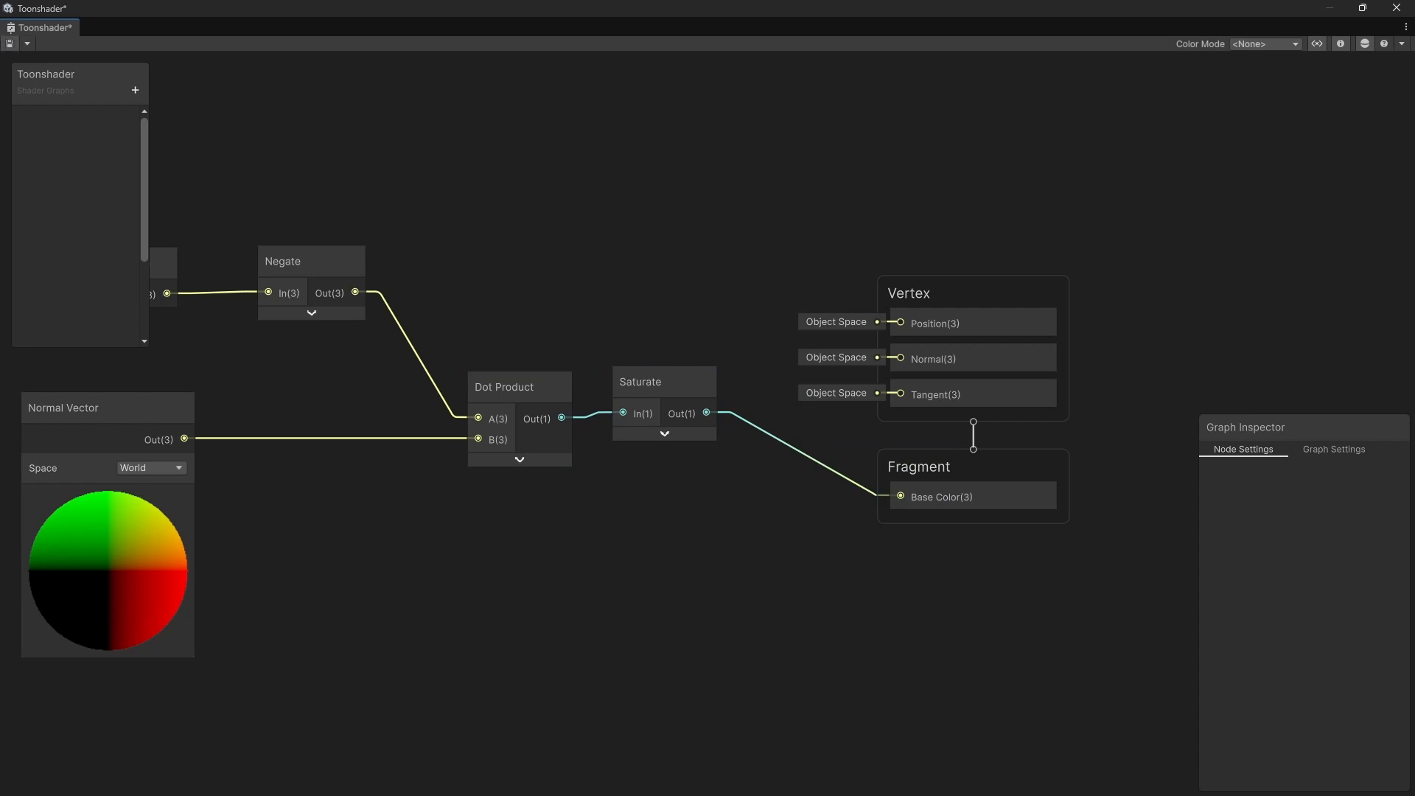
# Step: Save the Toonshader graph and dock its window back beside the Scene view
pyautogui.click(10, 43)
pyautogui.moveTo(334, 177); pyautogui.dragTo(478, 179, button='middle')
pyautogui.doubleClick(478, 9)
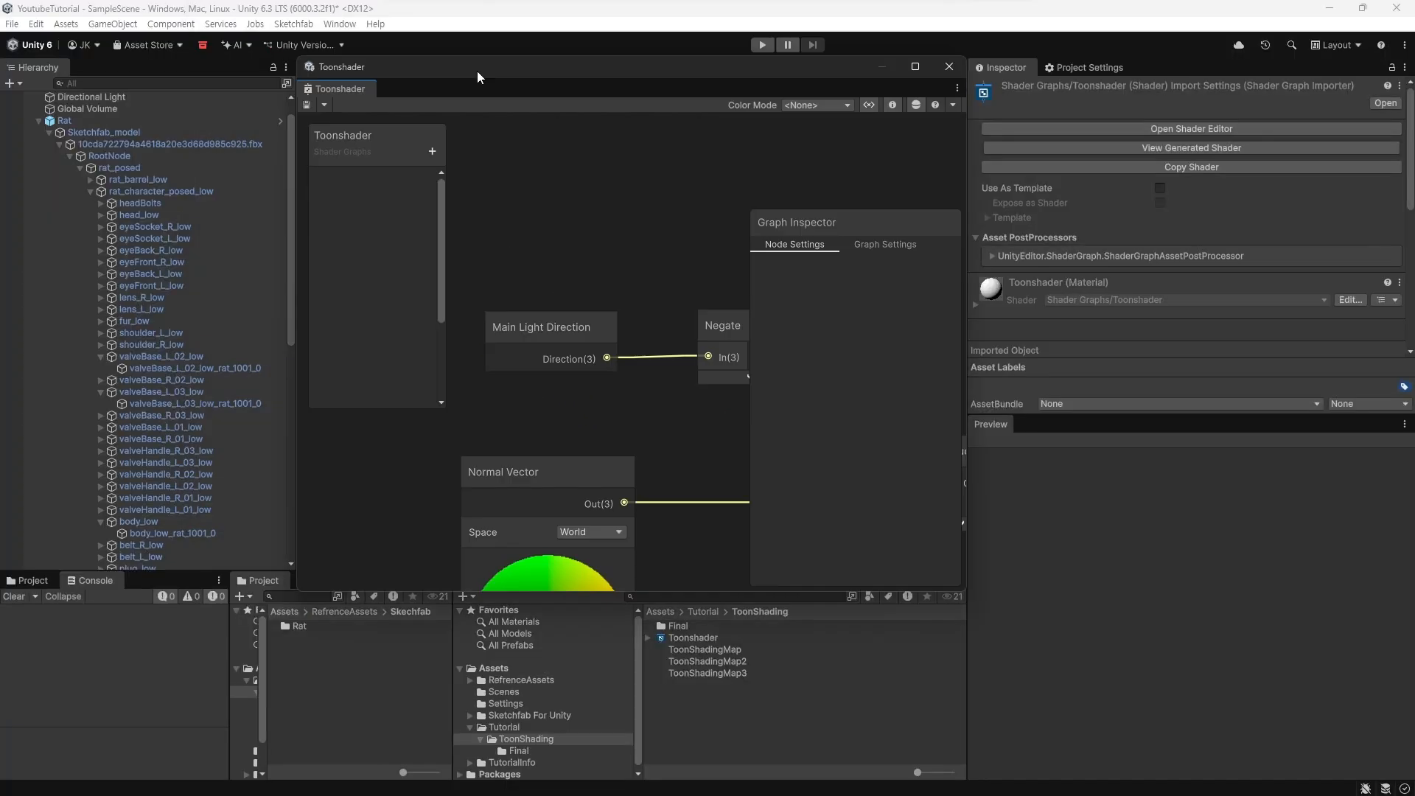
pyautogui.moveTo(478, 77); pyautogui.dragTo(268, 136)
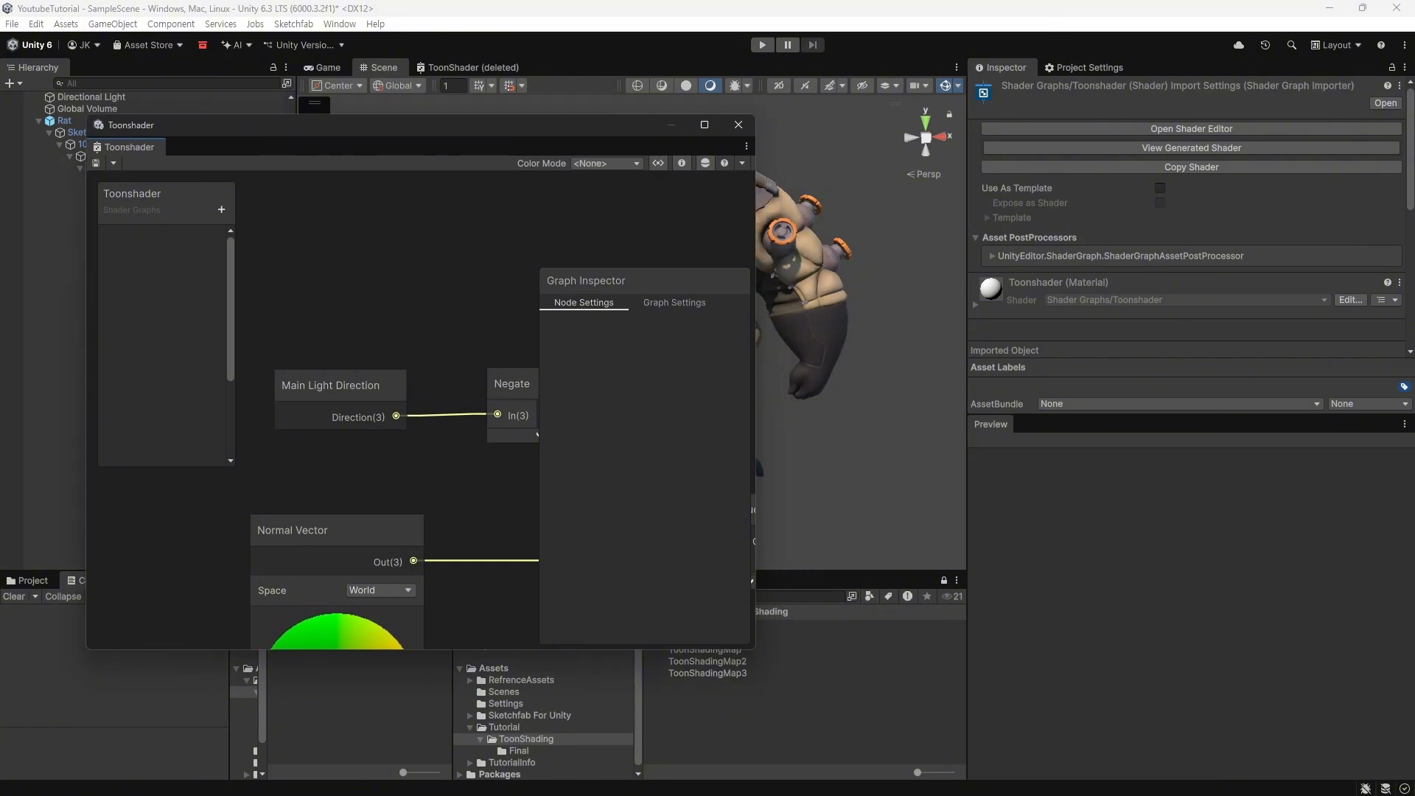
pyautogui.moveTo(129, 146); pyautogui.dragTo(571, 68)
# Step: Select the rat's body mesh in the scene and assign the Shader Graphs/Toonshader shader to its rat_1001_1 material
pyautogui.click(383, 68)
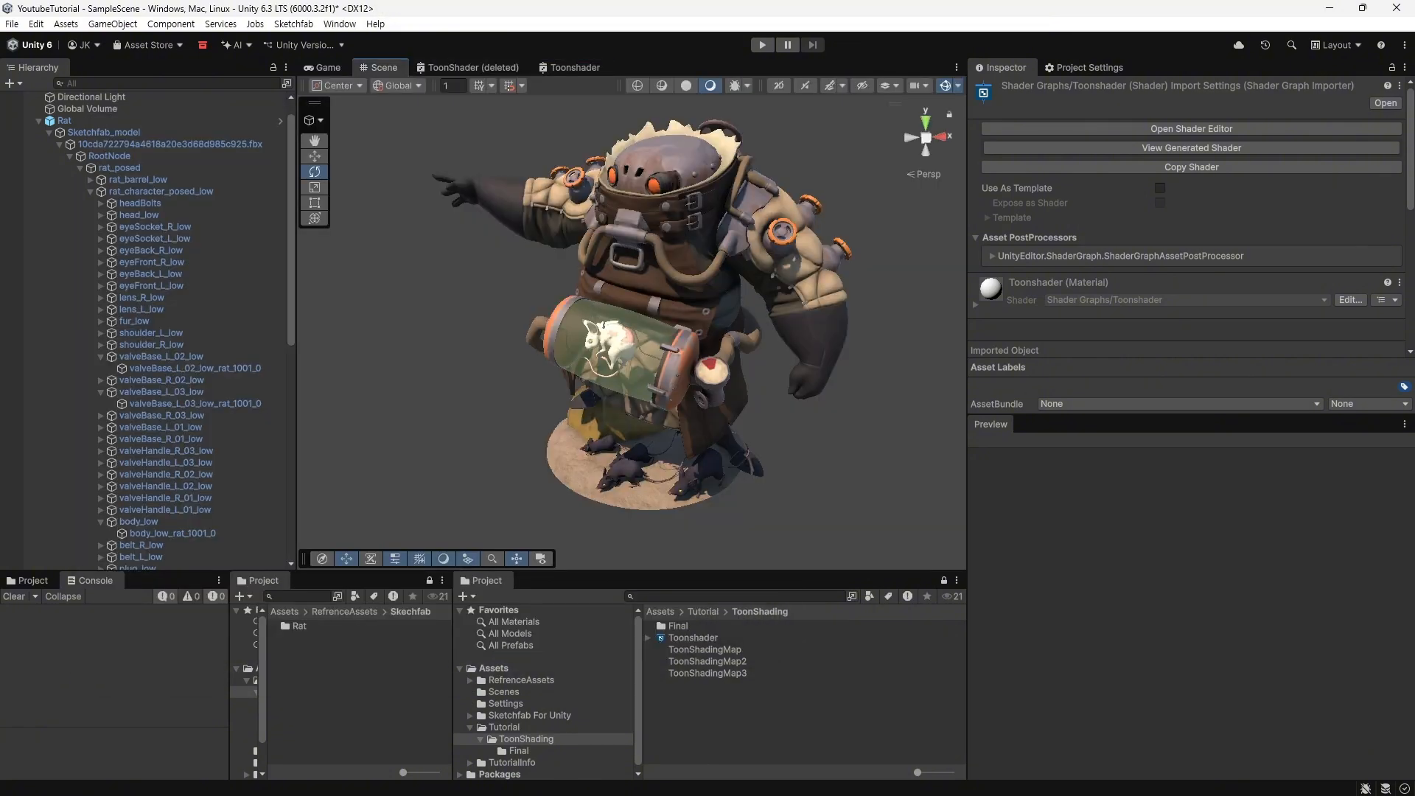
pyautogui.keyDown('alt'); pyautogui.moveTo(663, 332); pyautogui.dragTo(600, 329); pyautogui.keyUp('alt')
pyautogui.click(788, 276)
pyautogui.click(788, 277)
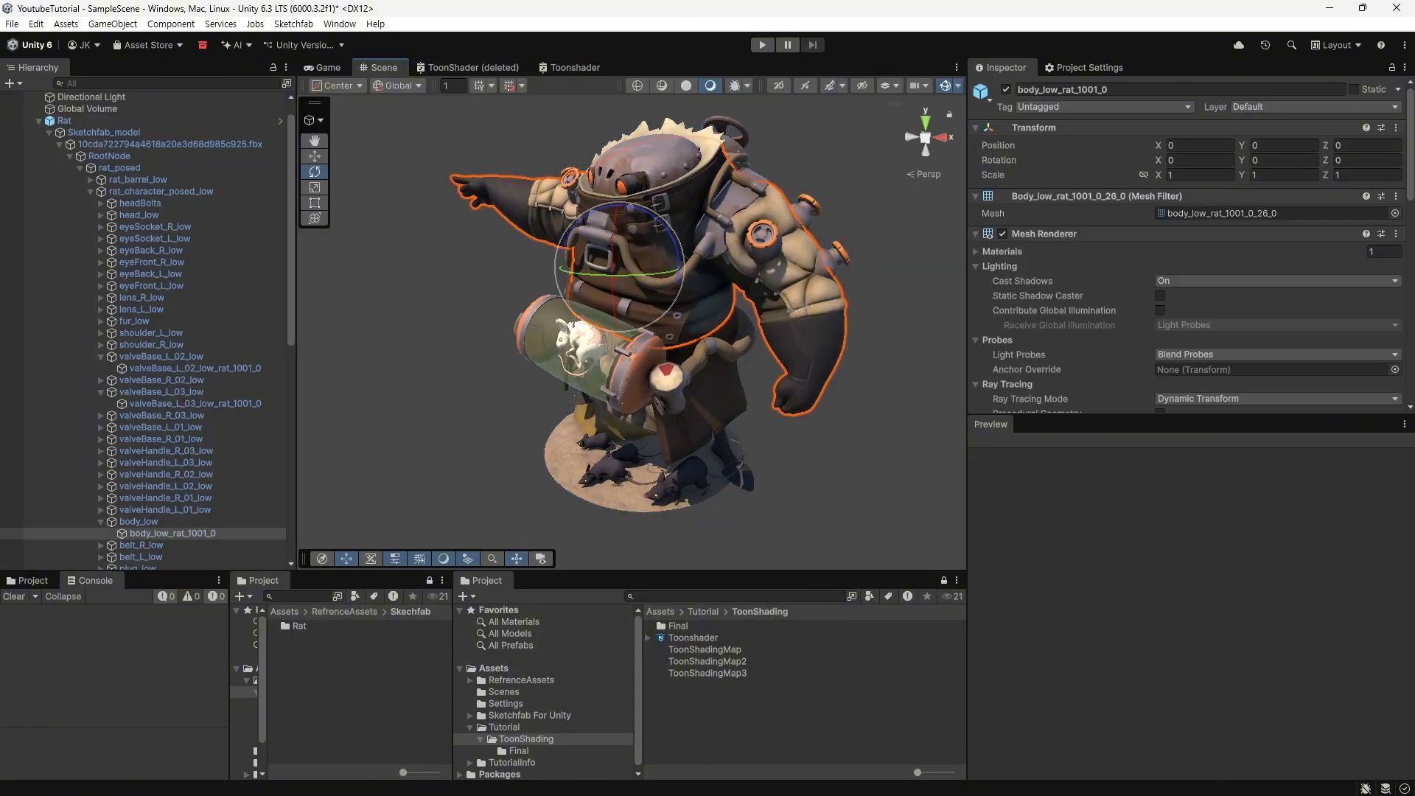
pyautogui.scroll(-8, 1179, 258)
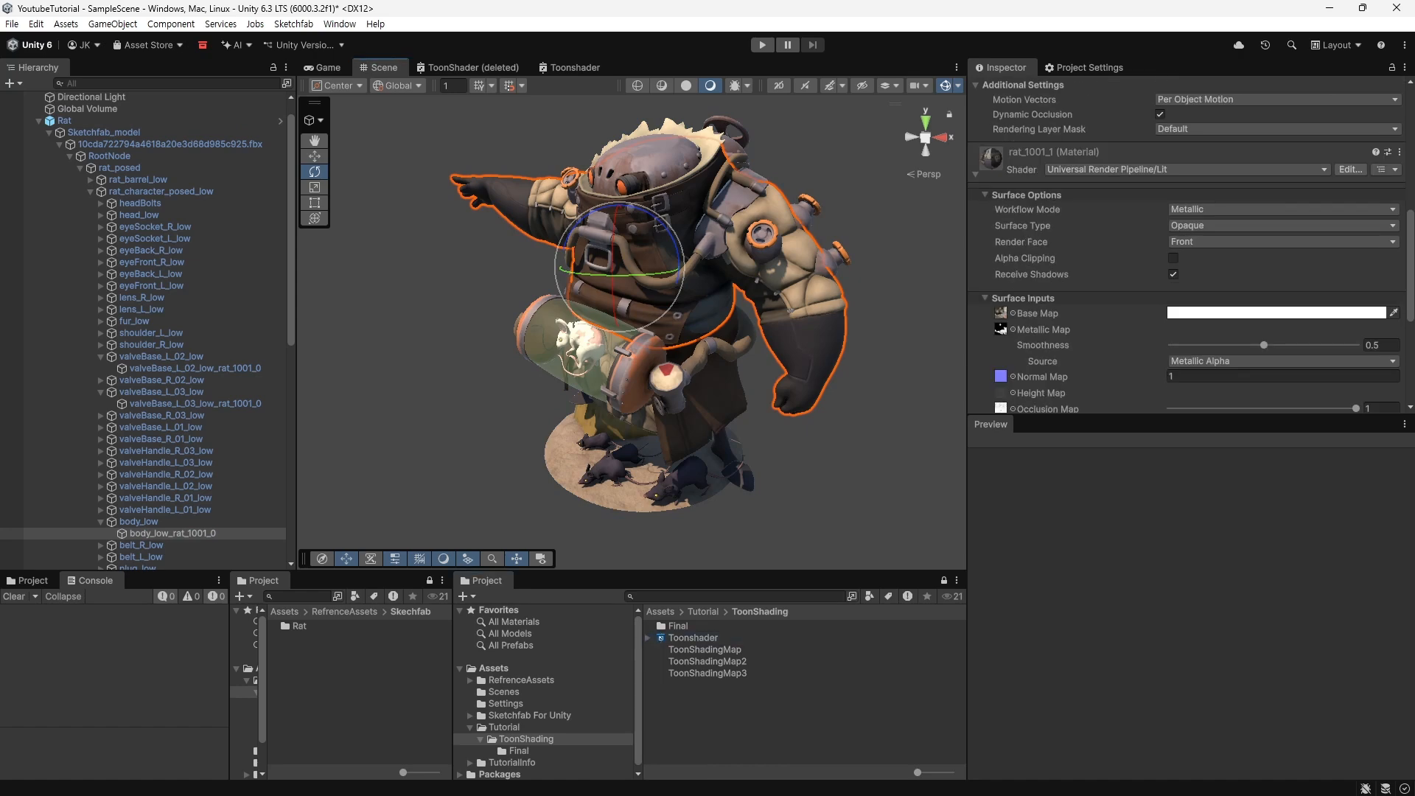
pyautogui.scroll(-3, 1186, 251)
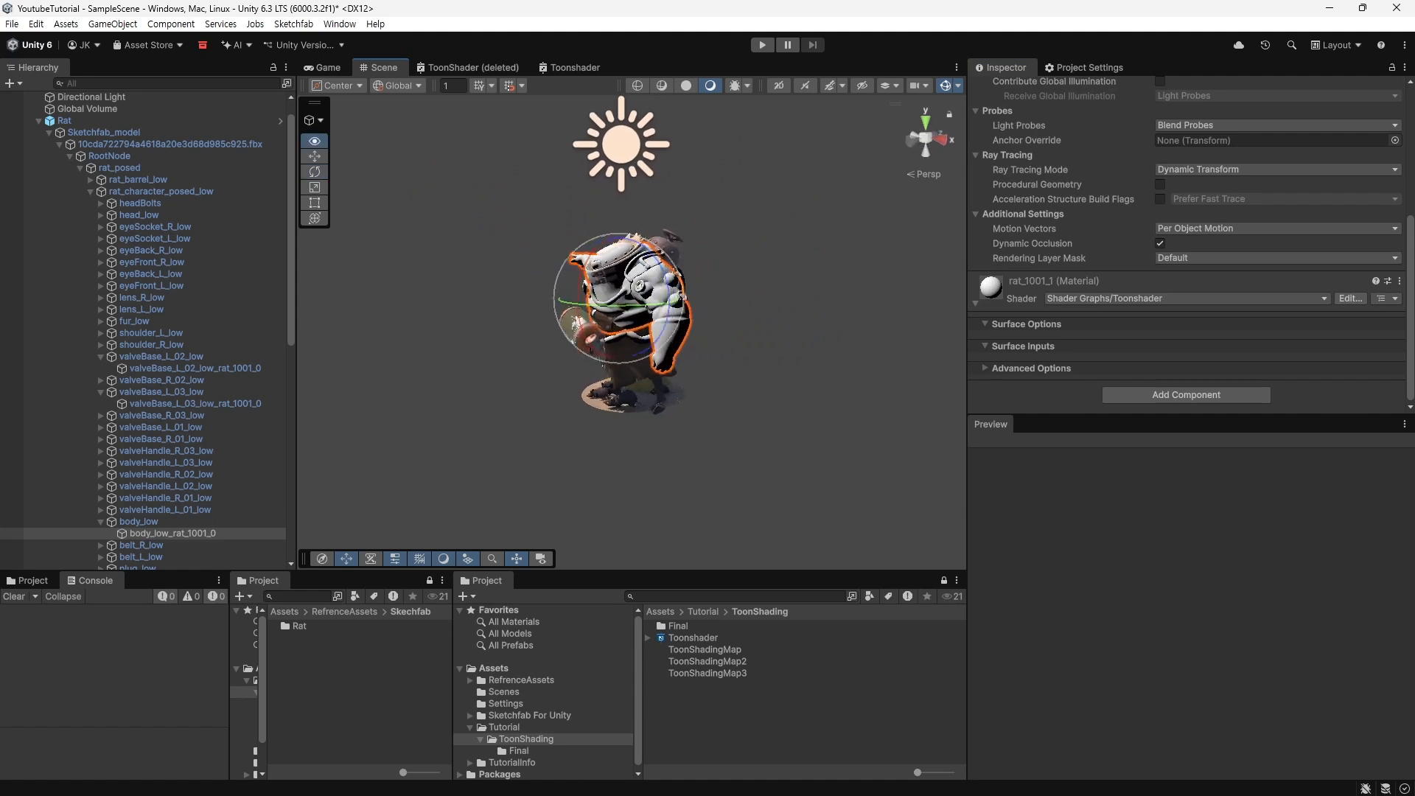
# Step: Open the Toonshader graph from the rat_1001_1 material for editing in a separate maximized window
pyautogui.rightClick(1011, 295)
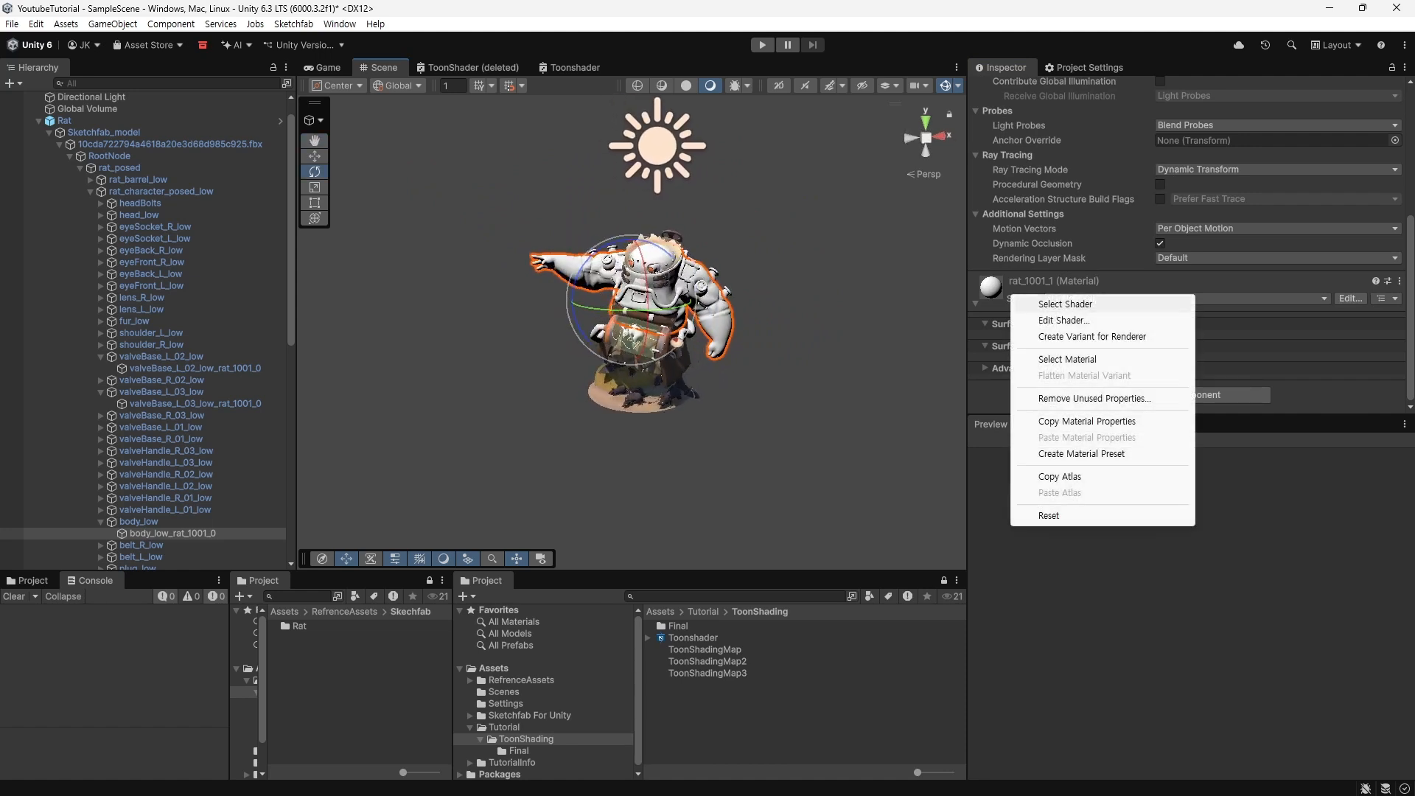
pyautogui.click(1046, 320)
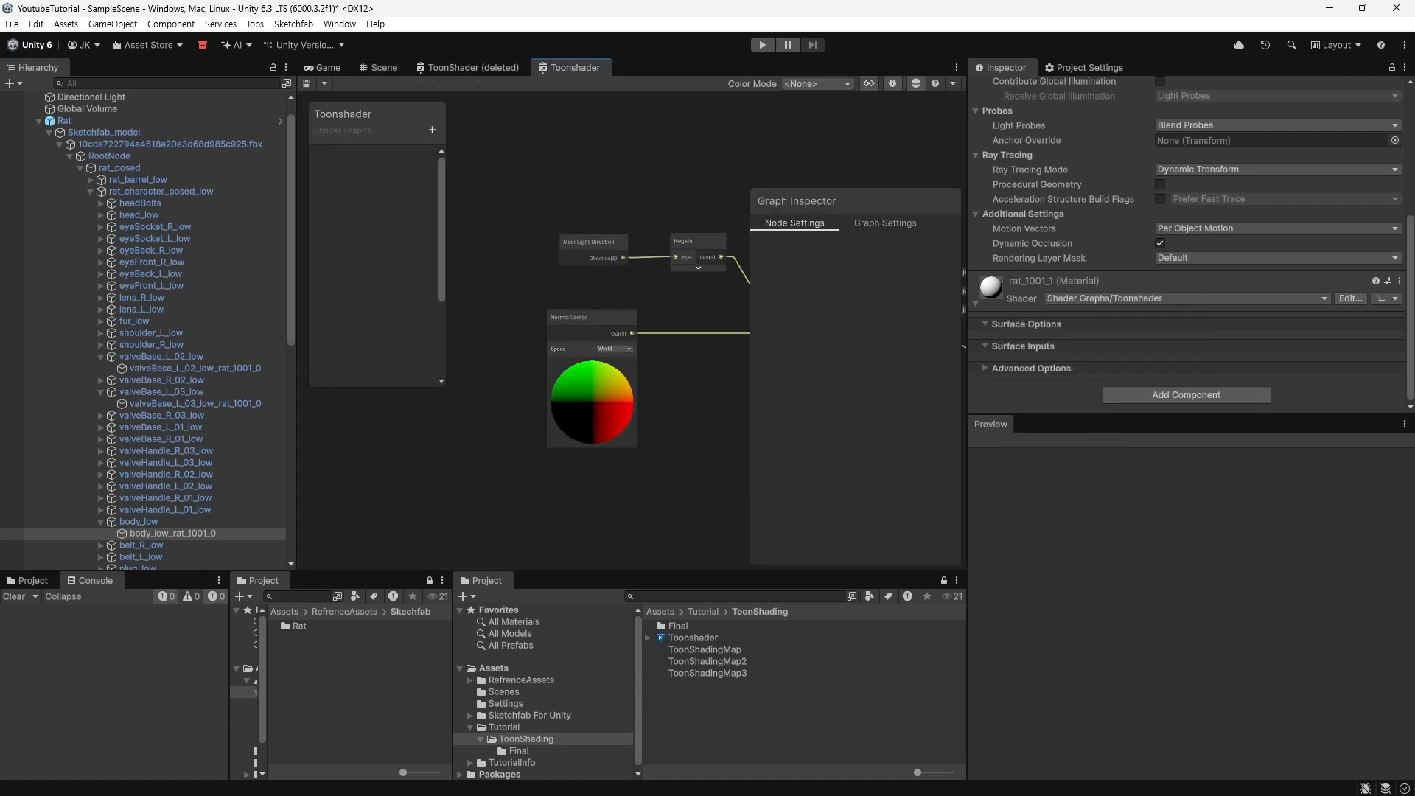
pyautogui.moveTo(573, 67); pyautogui.dragTo(606, 202)
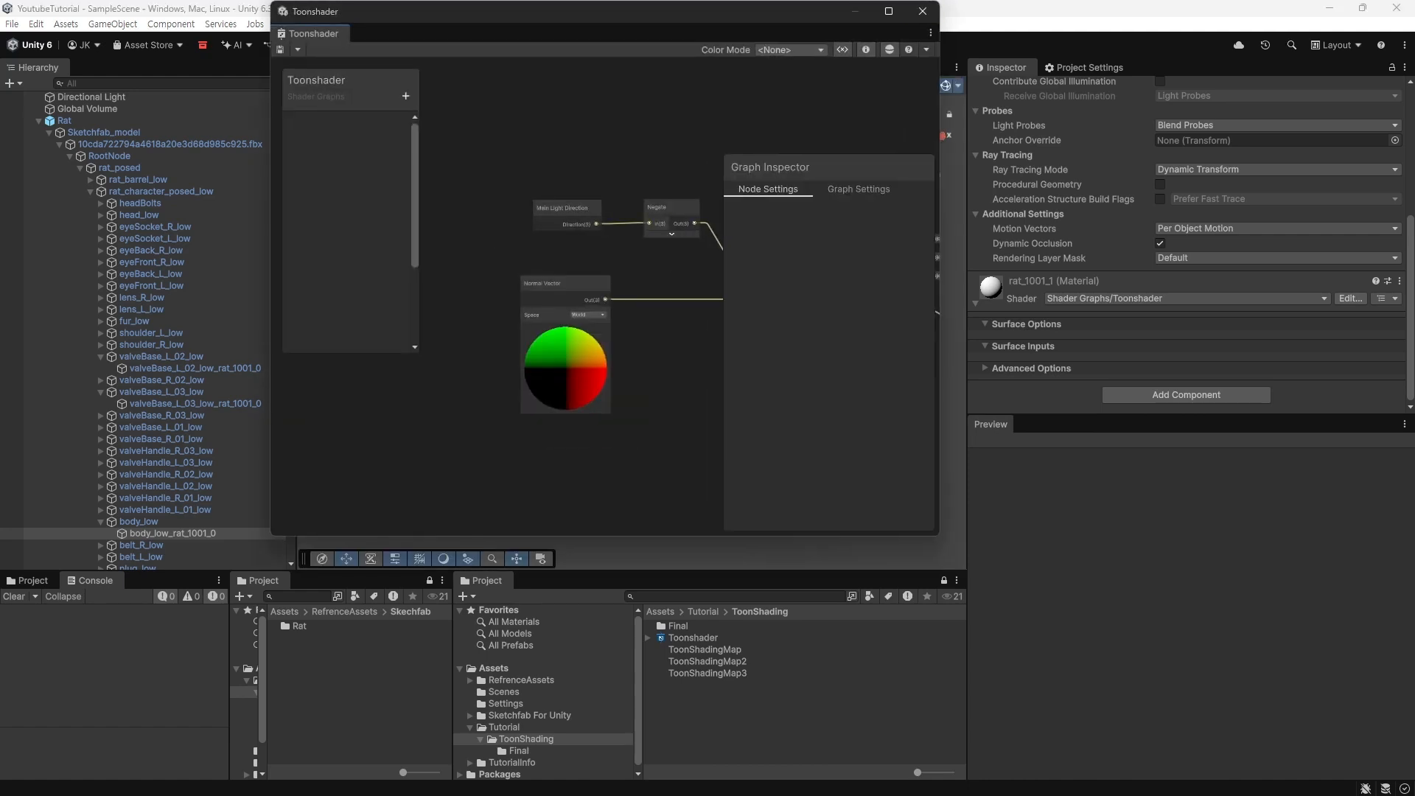
pyautogui.click(889, 11)
pyautogui.moveTo(546, 291); pyautogui.dragTo(704, 369, button='middle')
pyautogui.scroll(2, 704, 369)
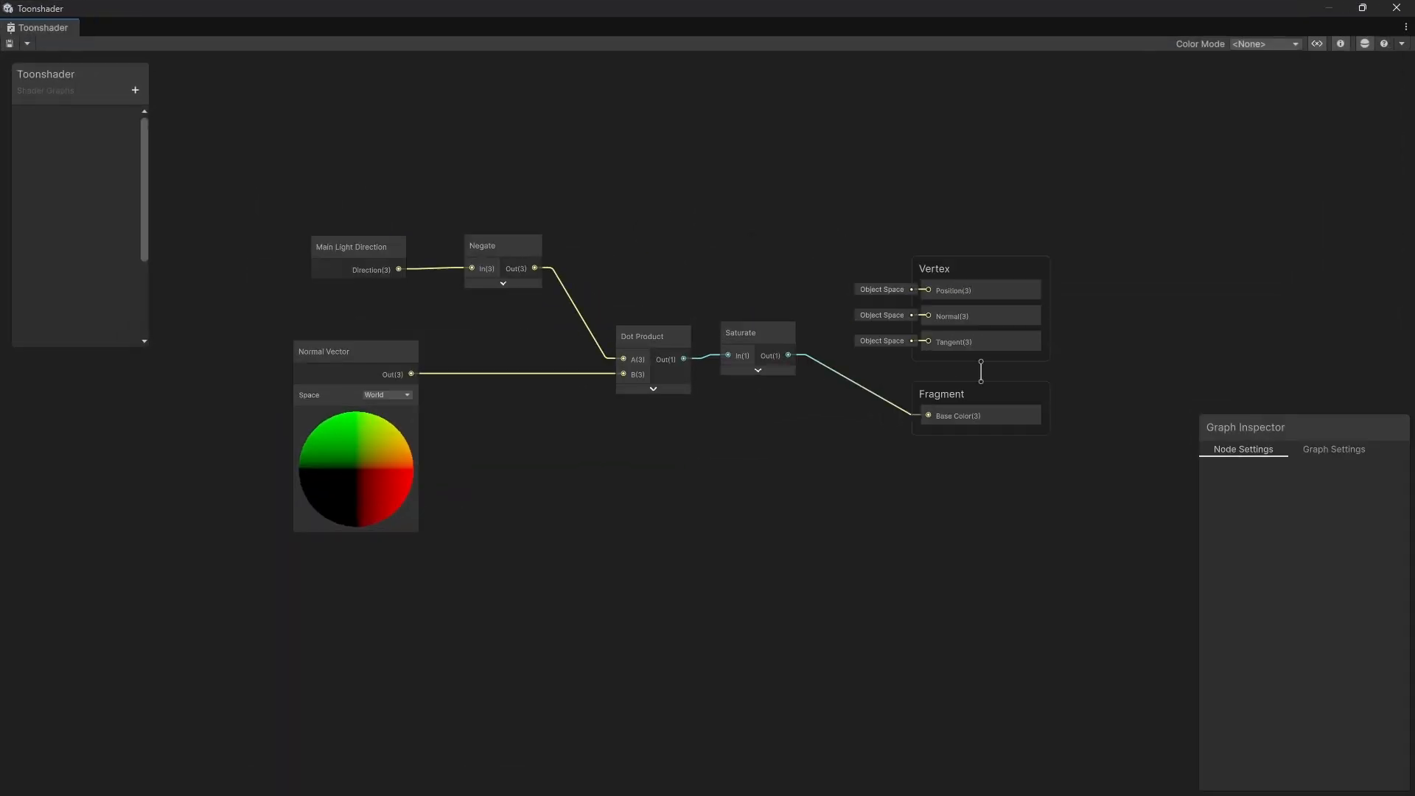
# Step: Move the Dot Product and Saturate nodes up beside Negate, and shift the Vertex and Fragment blocks further right to make room
pyautogui.moveTo(654, 336); pyautogui.dragTo(657, 267)
pyautogui.moveTo(751, 333); pyautogui.dragTo(742, 278)
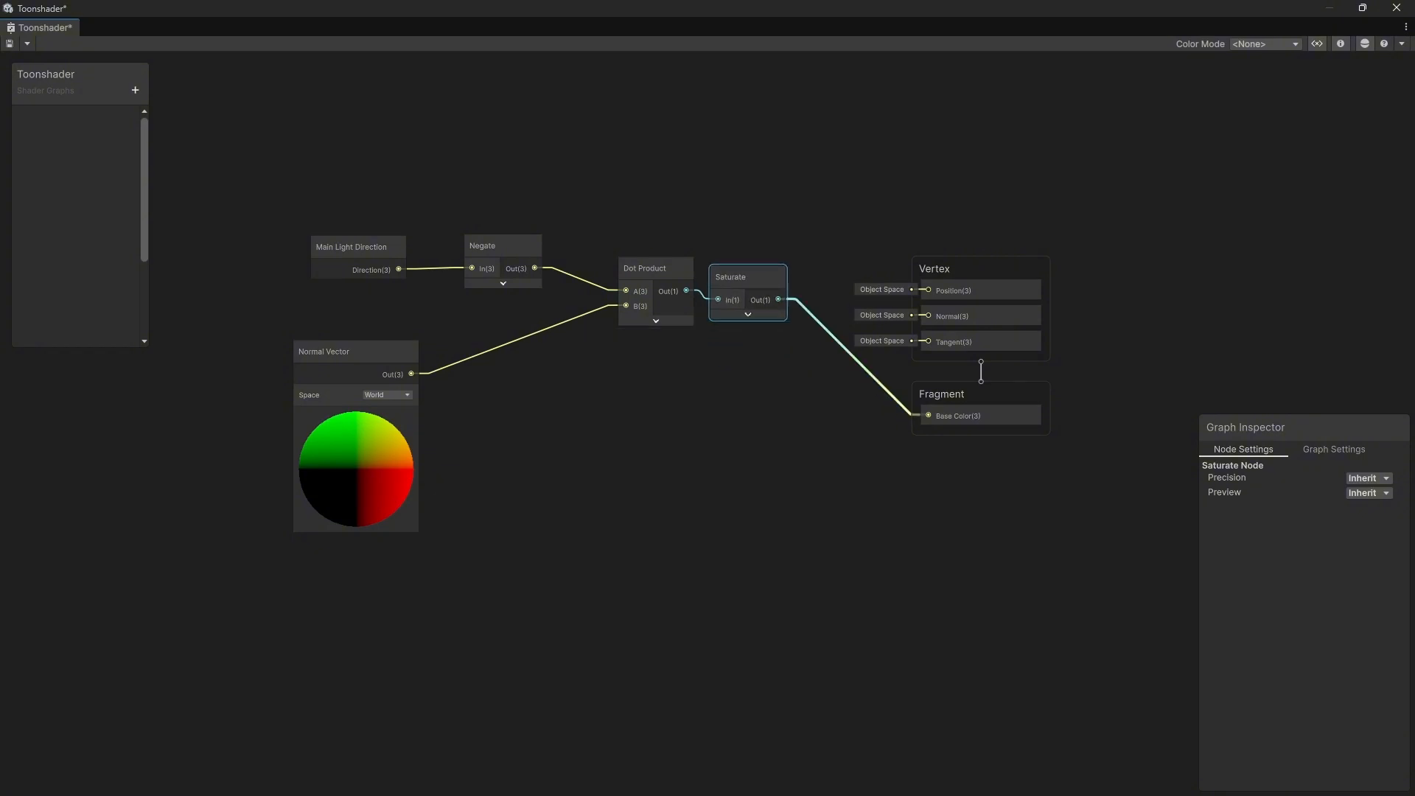
pyautogui.scroll(1, 743, 287)
pyautogui.moveTo(743, 287); pyautogui.dragTo(409, 330, button='middle')
pyautogui.moveTo(519, 269); pyautogui.dragTo(942, 321)
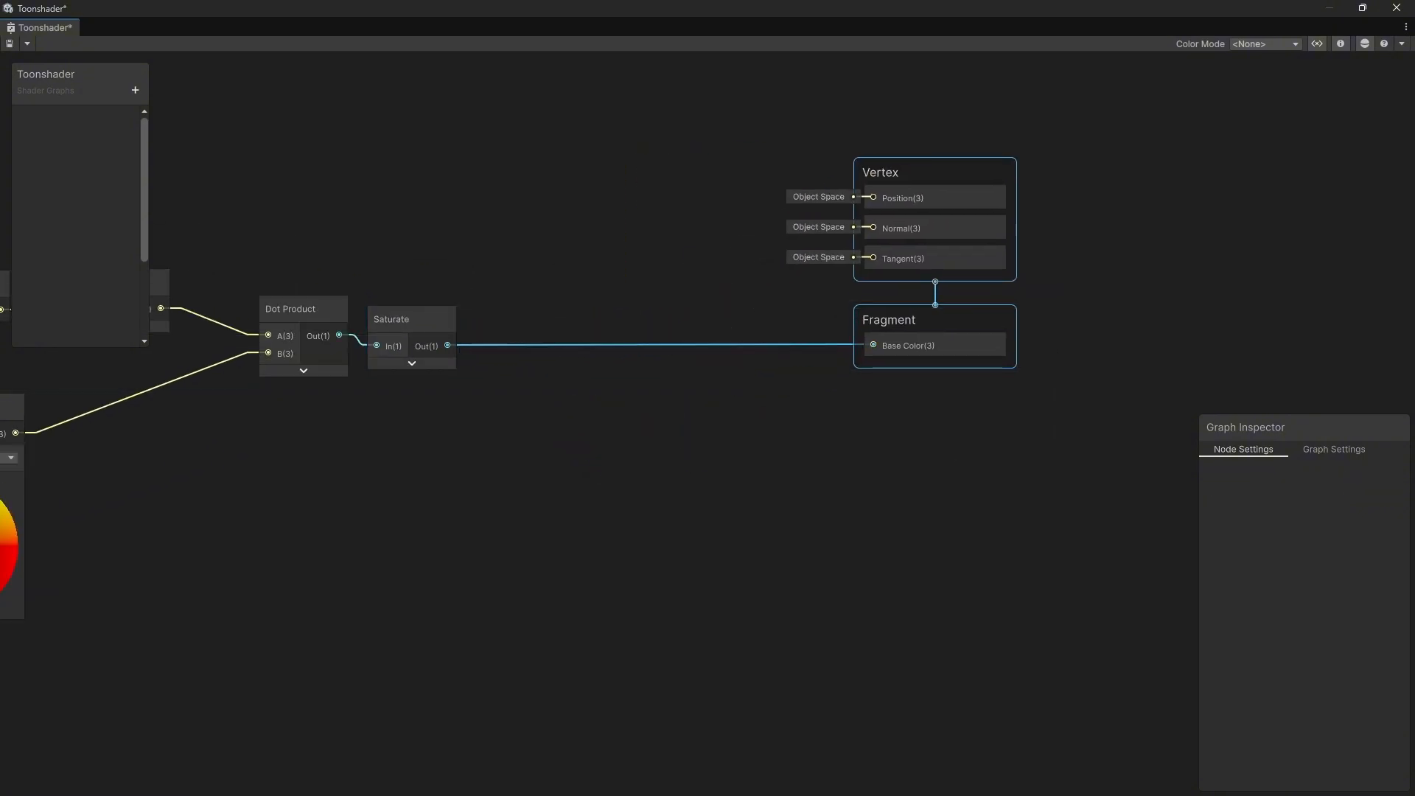
pyautogui.click(832, 420)
# Step: Add a Texture 2D property named ShadingMap and place it in the graph above the Saturate node
pyautogui.click(135, 90)
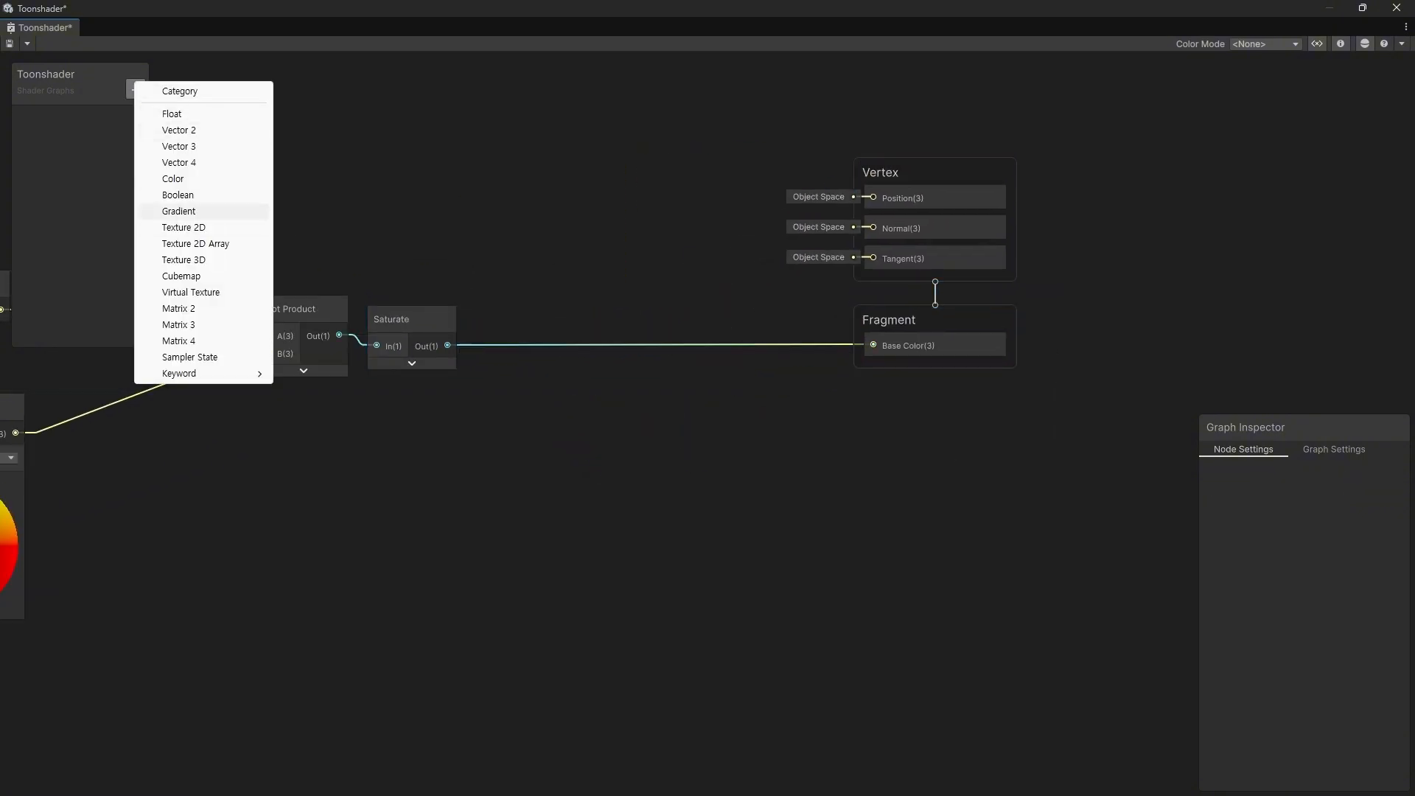
pyautogui.click(184, 227)
pyautogui.write('ShadingMap')
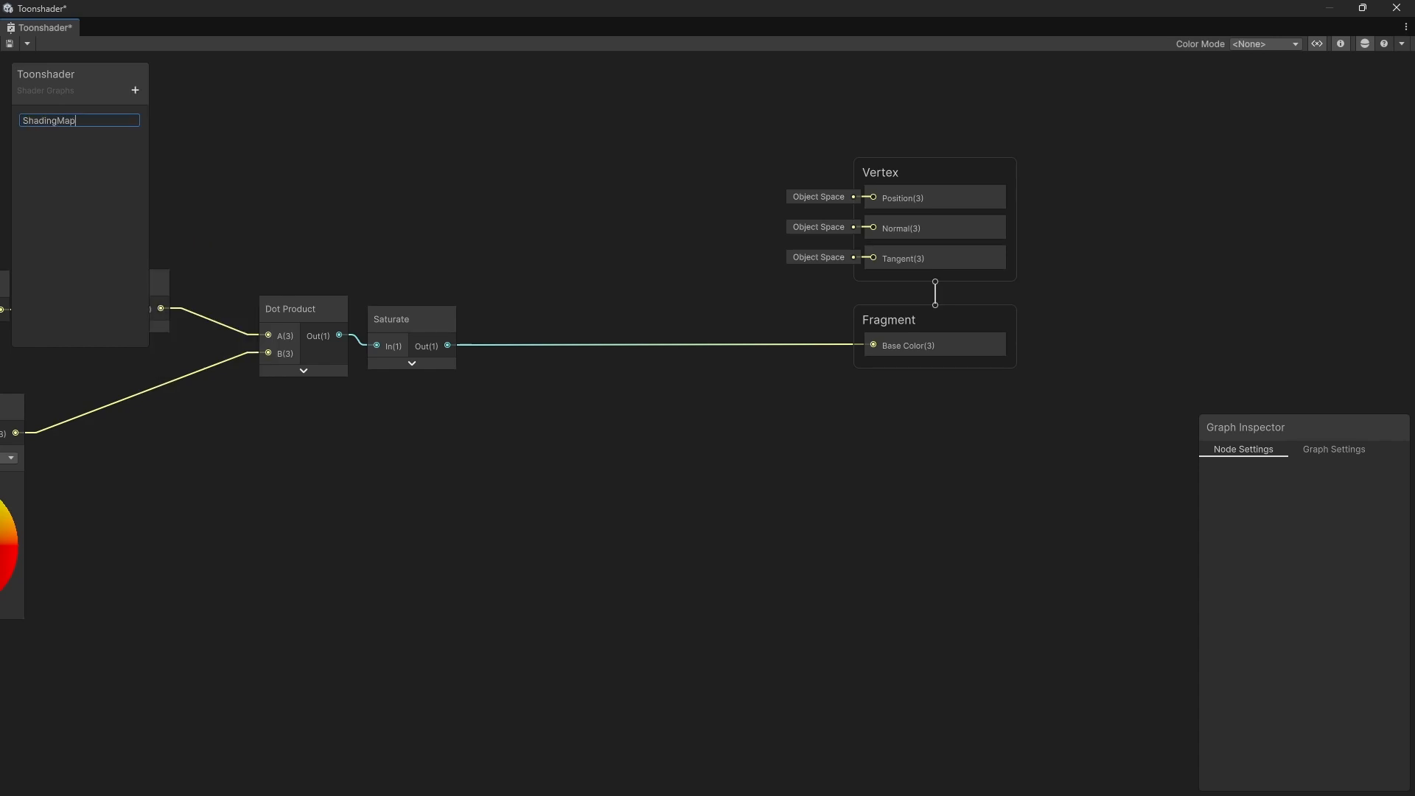
pyautogui.press('Return')
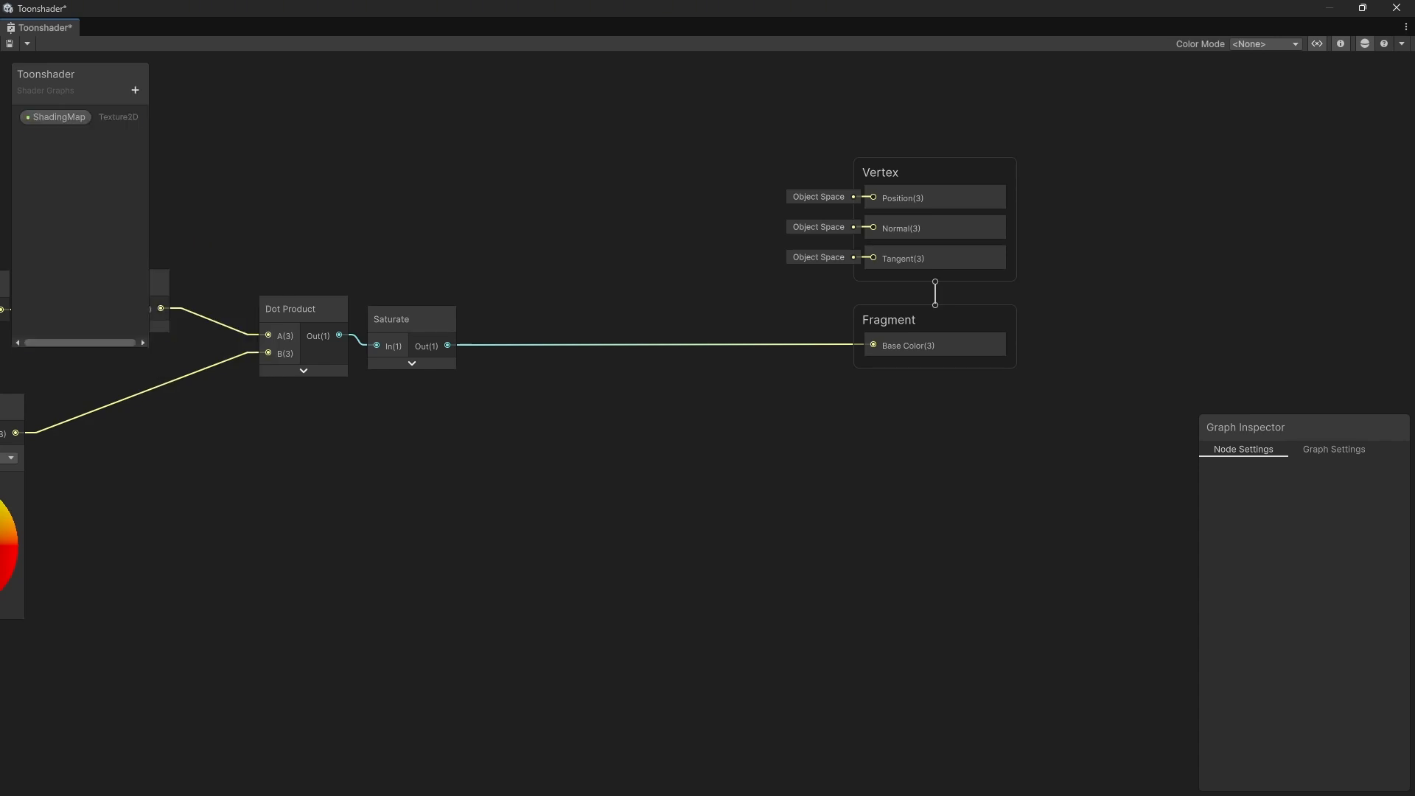
pyautogui.moveTo(55, 117); pyautogui.dragTo(417, 129)
pyautogui.click(528, 204)
pyautogui.moveTo(529, 204); pyautogui.dragTo(487, 241, button='middle')
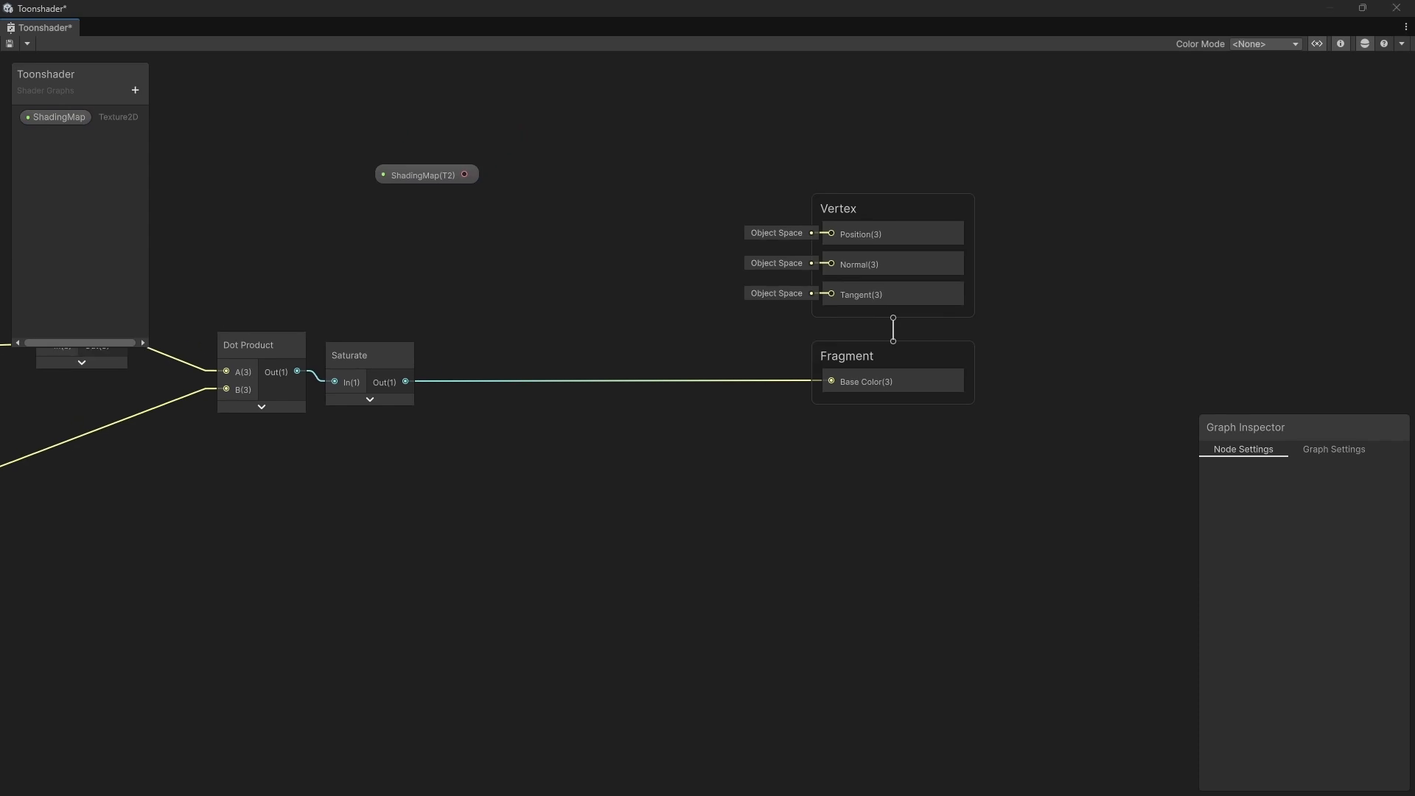
# Step: Add a Sample Texture 2D node with its preview collapsed and feed ShadingMap into its Texture input
pyautogui.press('space')
pyautogui.write('texture sample')
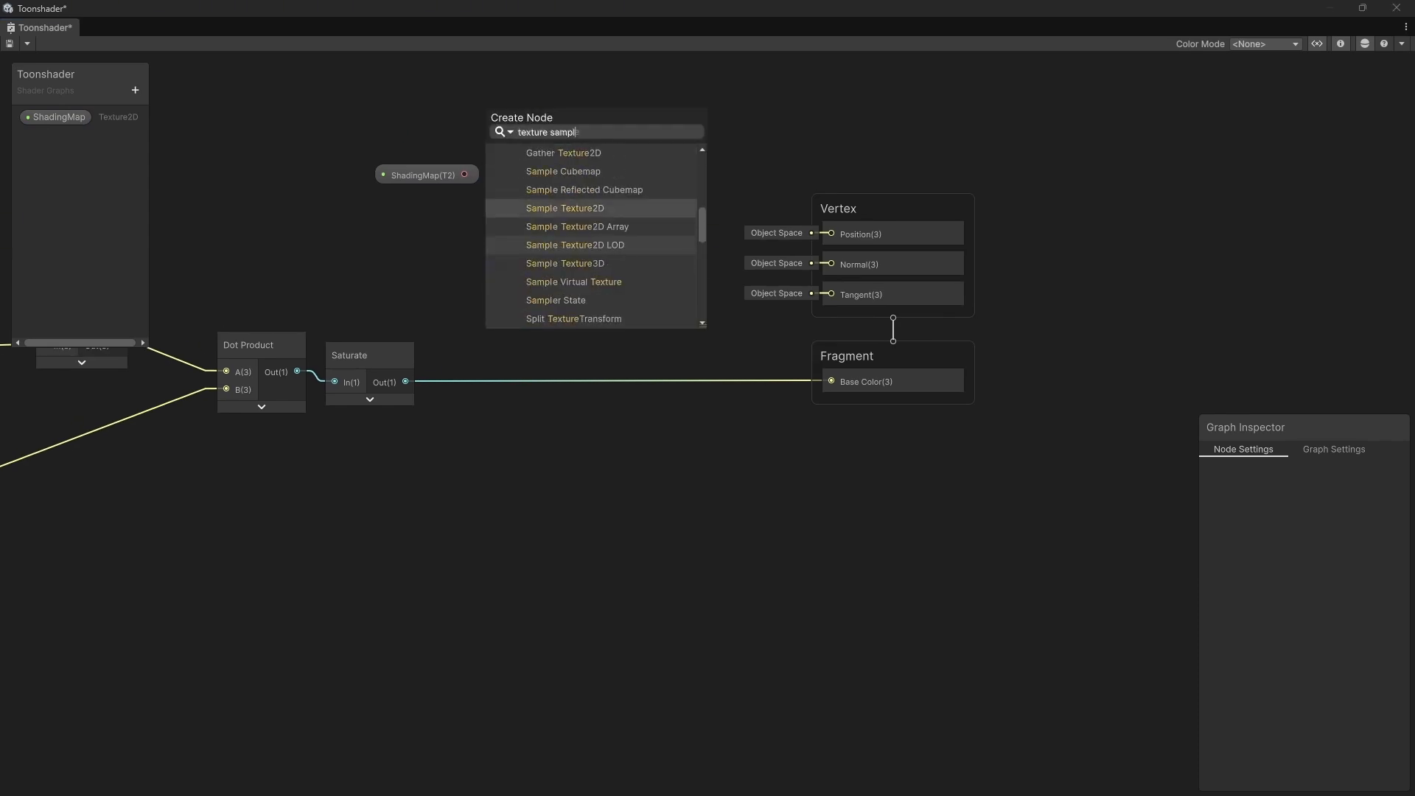
pyautogui.press('Return')
pyautogui.moveTo(464, 174); pyautogui.dragTo(598, 149)
pyautogui.click(562, 436)
# Step: Add a collapsed Combine node with Saturate wired to R and G set to 0.5, placed above Saturate
pyautogui.click(590, 532)
pyautogui.press('space')
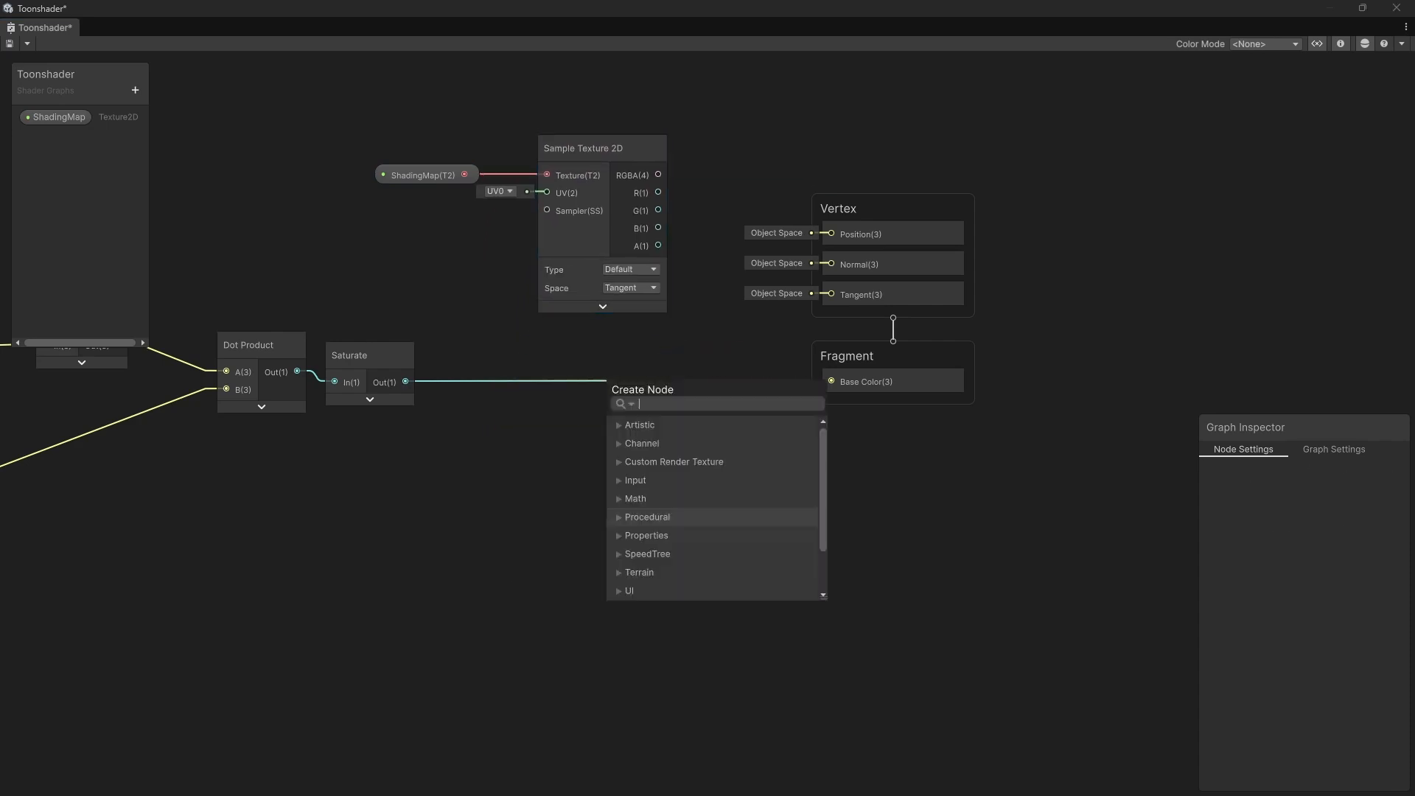
pyautogui.write('combi')
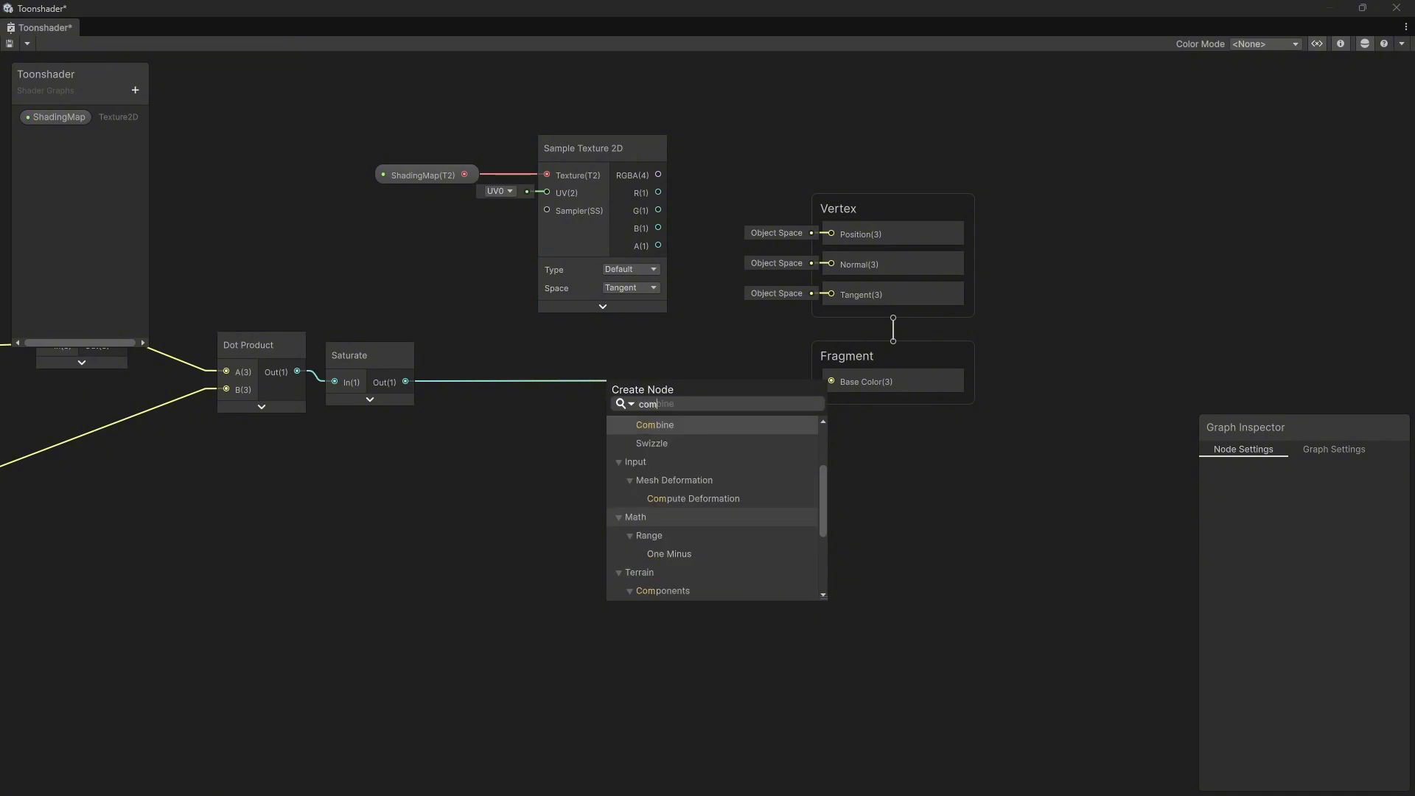
pyautogui.press('Return')
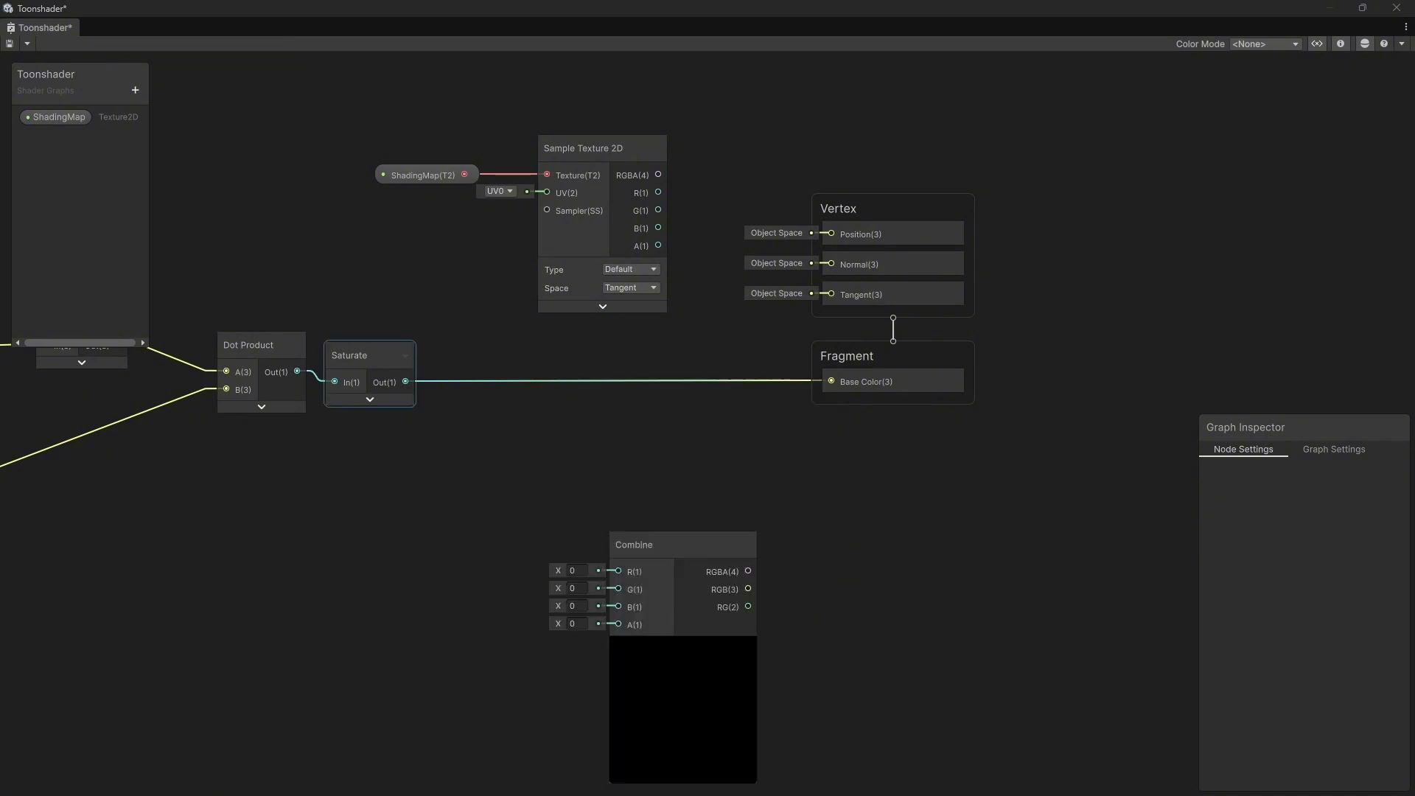
pyautogui.moveTo(406, 382); pyautogui.dragTo(617, 571)
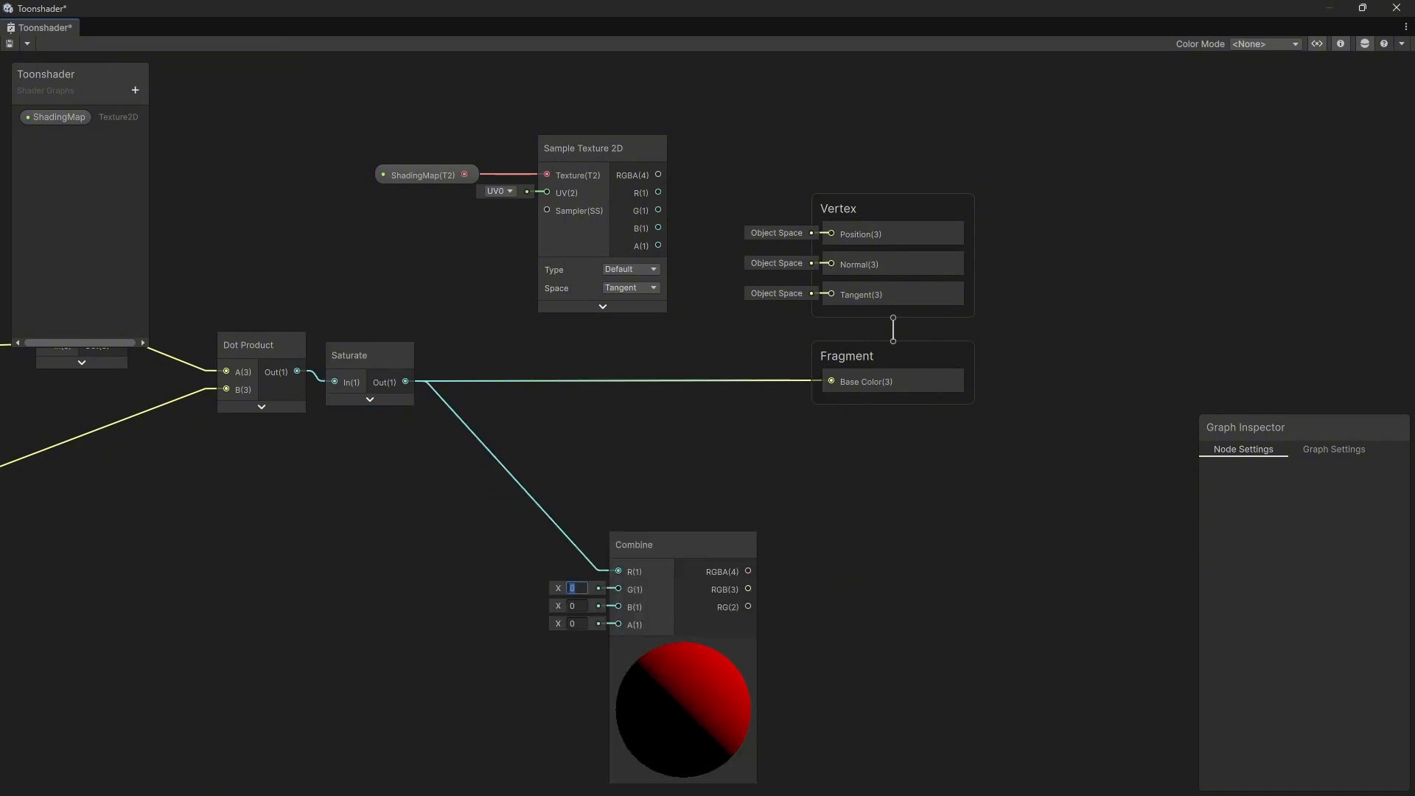
pyautogui.write('0.5')
pyautogui.click(683, 647)
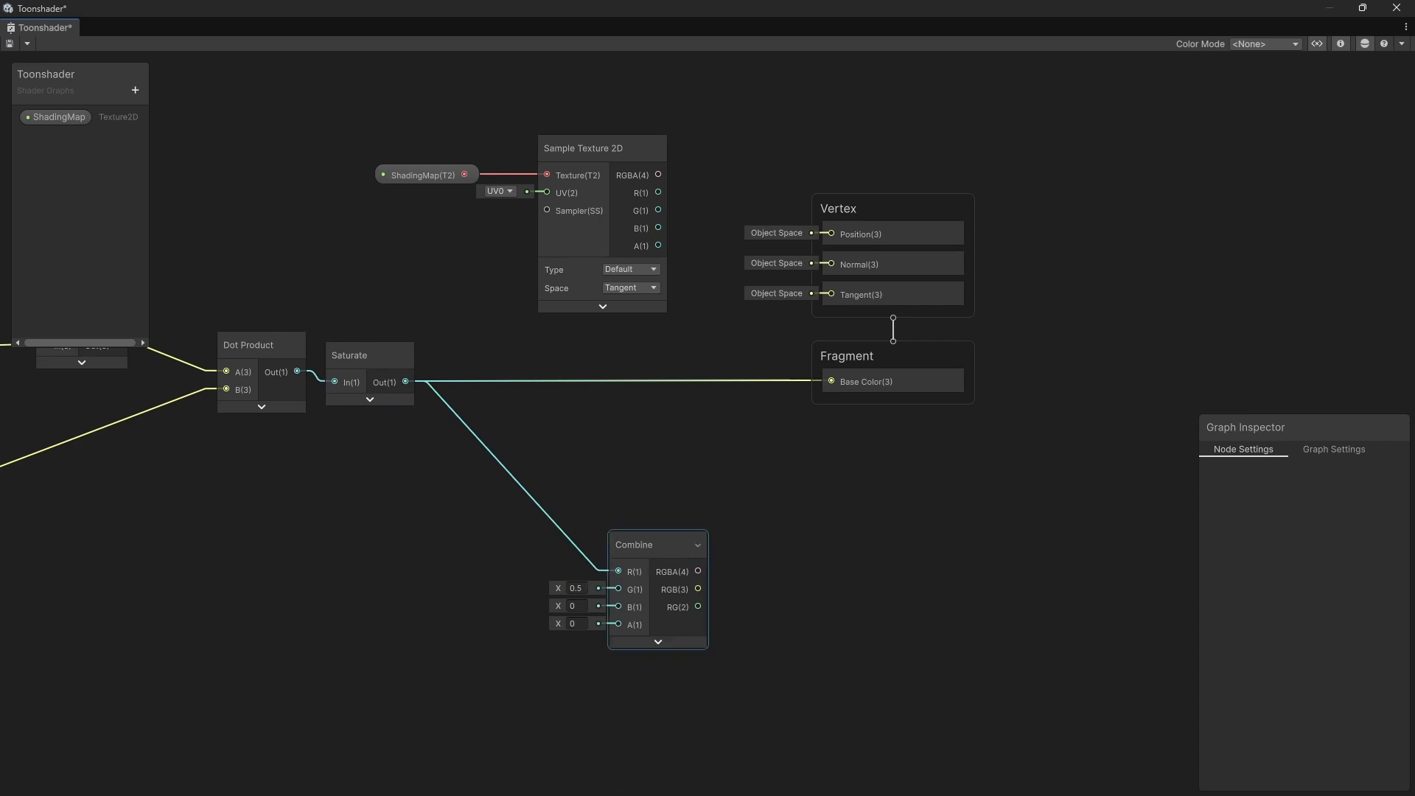
pyautogui.moveTo(652, 545); pyautogui.dragTo(453, 255)
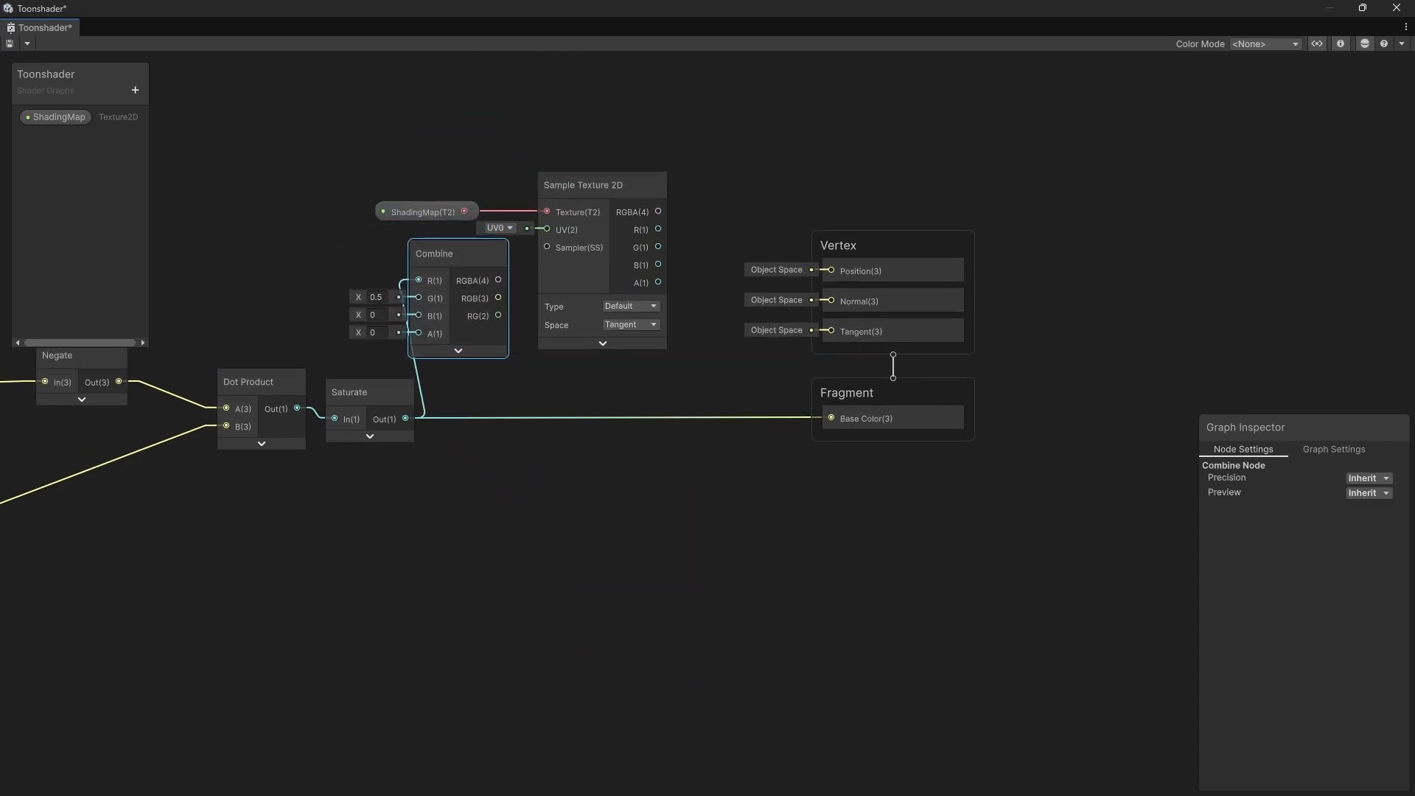
# Step: Spread out the Combine and texture sampling nodes, and connect Combine's RG output to the UV input of Sample Texture 2D
pyautogui.click(603, 185)
pyautogui.moveTo(748, 195); pyautogui.dragTo(1331, 411)
pyautogui.moveTo(742, 161); pyautogui.dragTo(325, 225)
pyautogui.moveTo(508, 186); pyautogui.dragTo(770, 204)
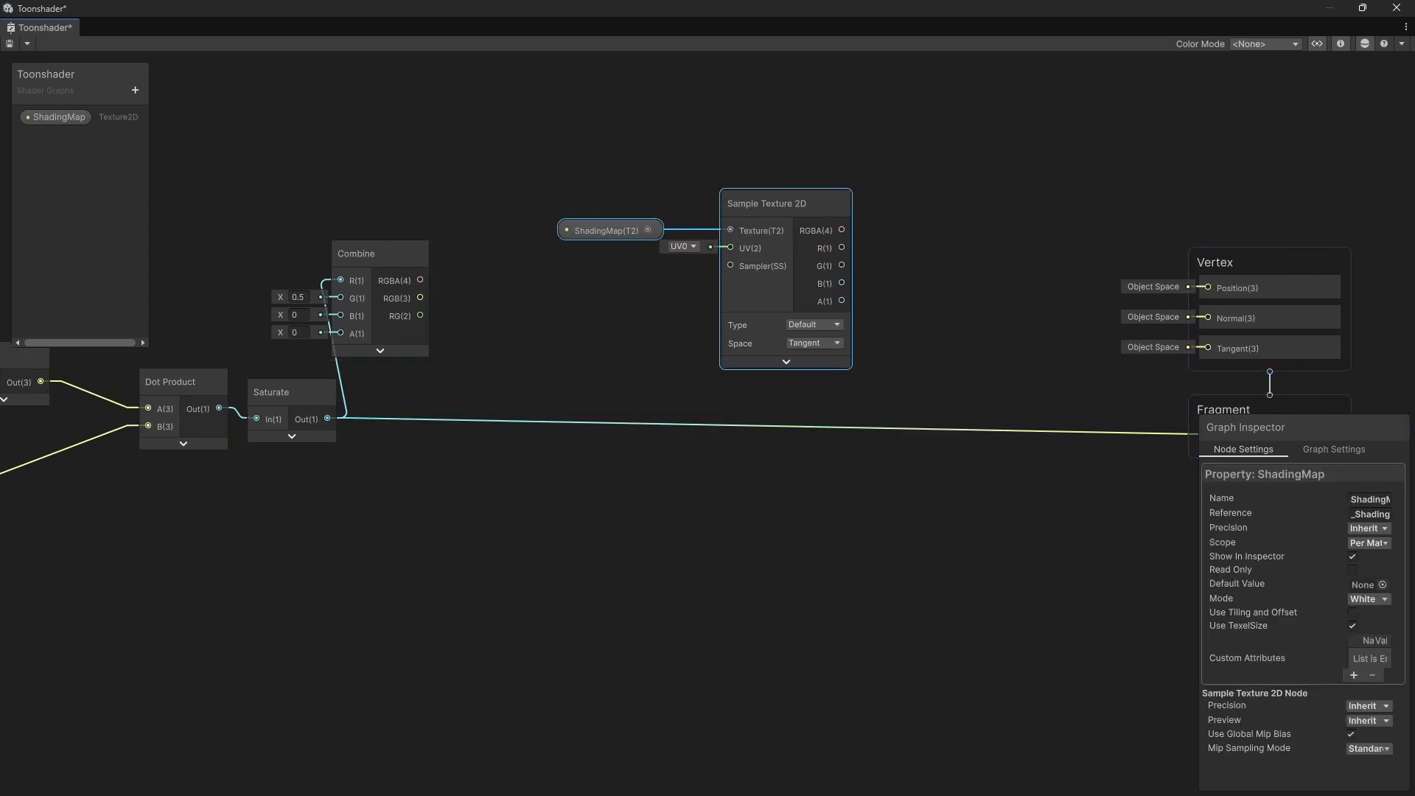
pyautogui.moveTo(387, 254); pyautogui.dragTo(485, 260)
pyautogui.click(508, 424)
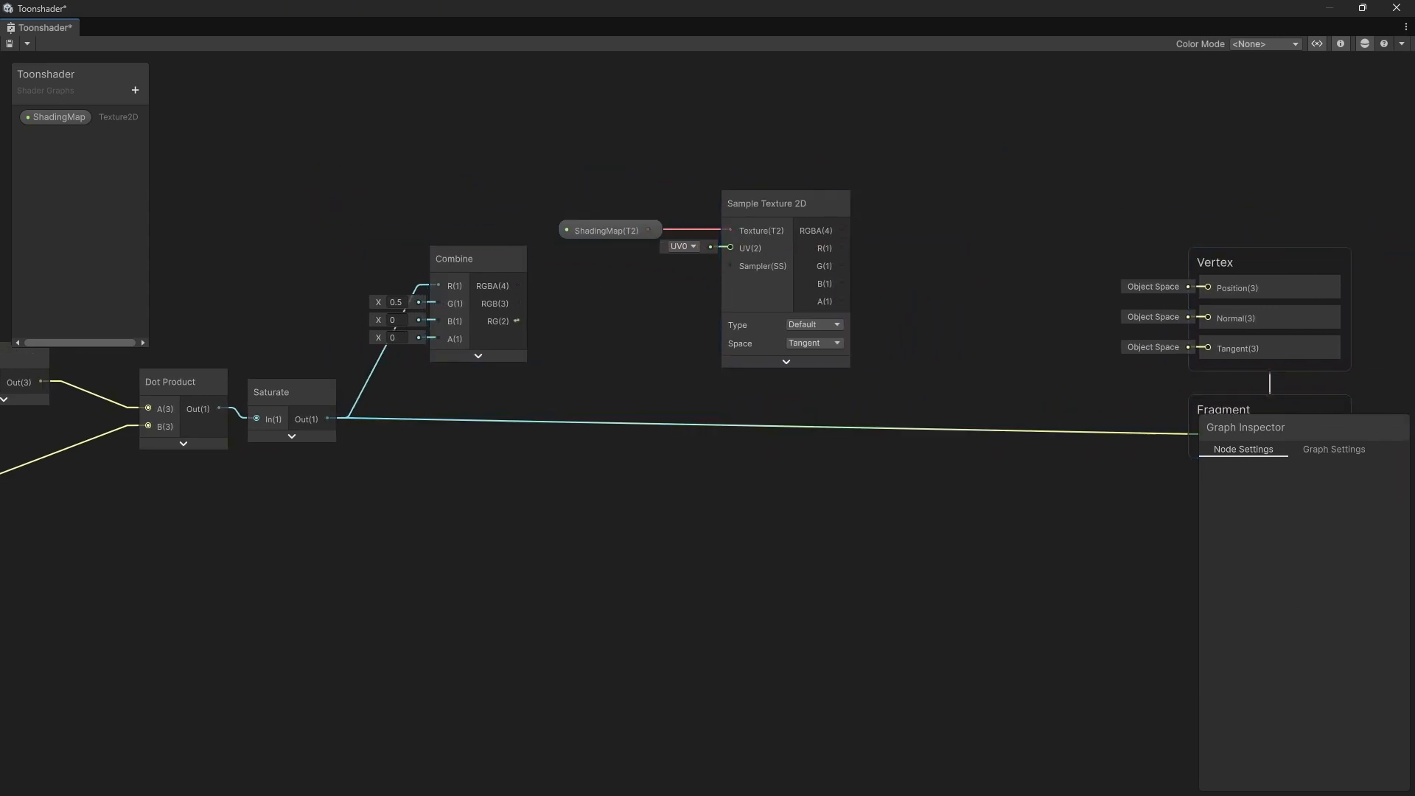
pyautogui.moveTo(517, 321); pyautogui.dragTo(731, 248)
pyautogui.moveTo(810, 398); pyautogui.dragTo(659, 419, button='middle')
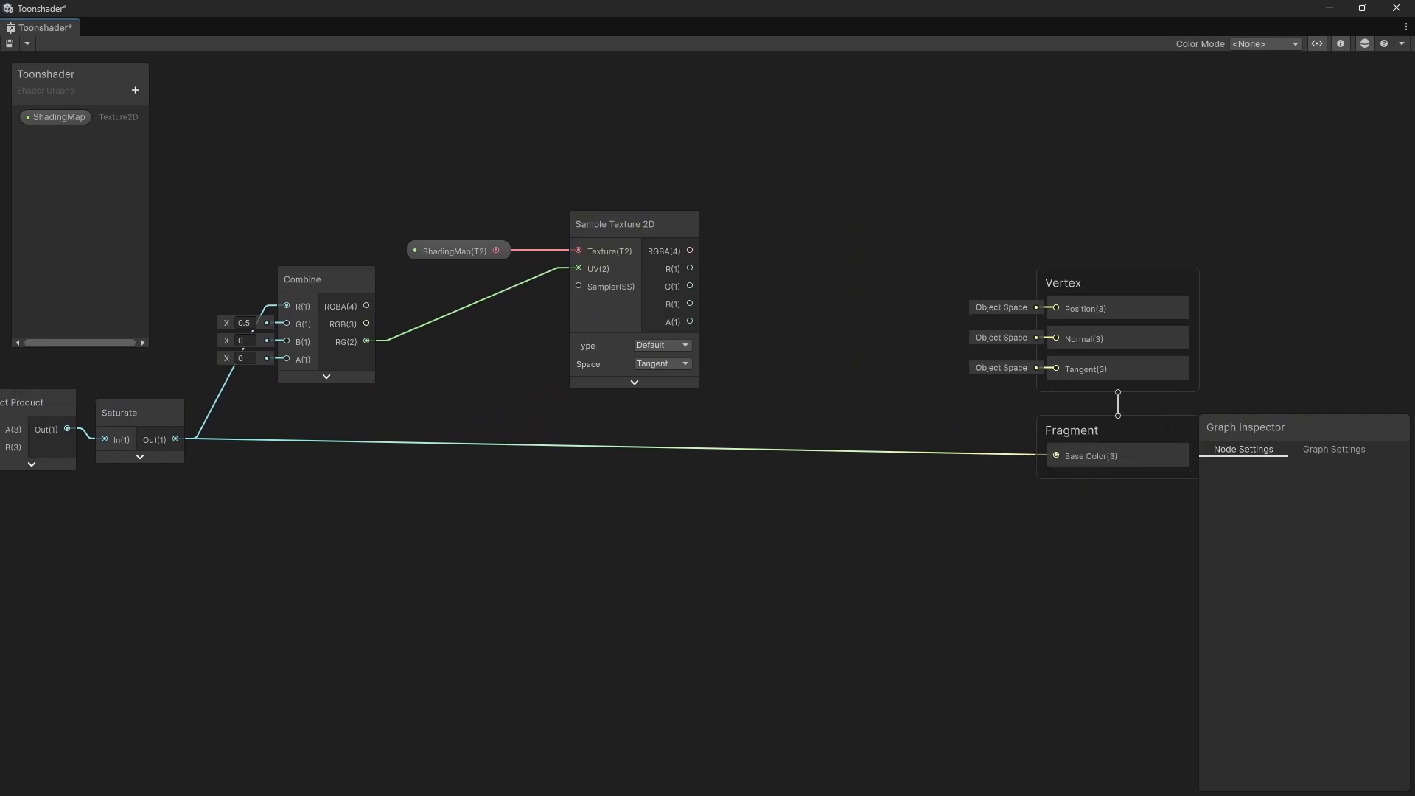
# Step: Route the sampled RGBA through a collapsed Swizzle node with mask xyz into the Fragment Base Color
pyautogui.moveTo(689, 251); pyautogui.dragTo(800, 242)
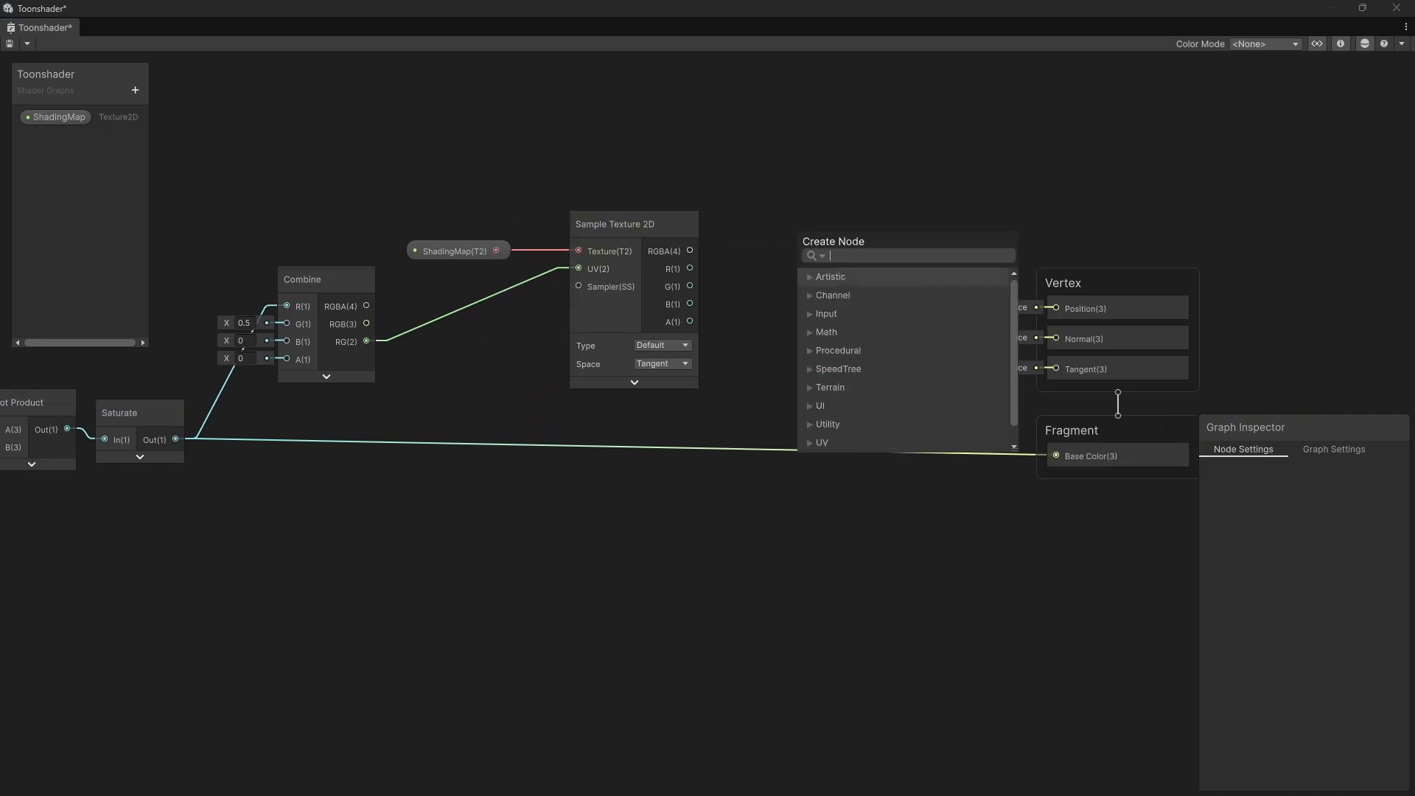
pyautogui.write('swizzle')
pyautogui.press('Return')
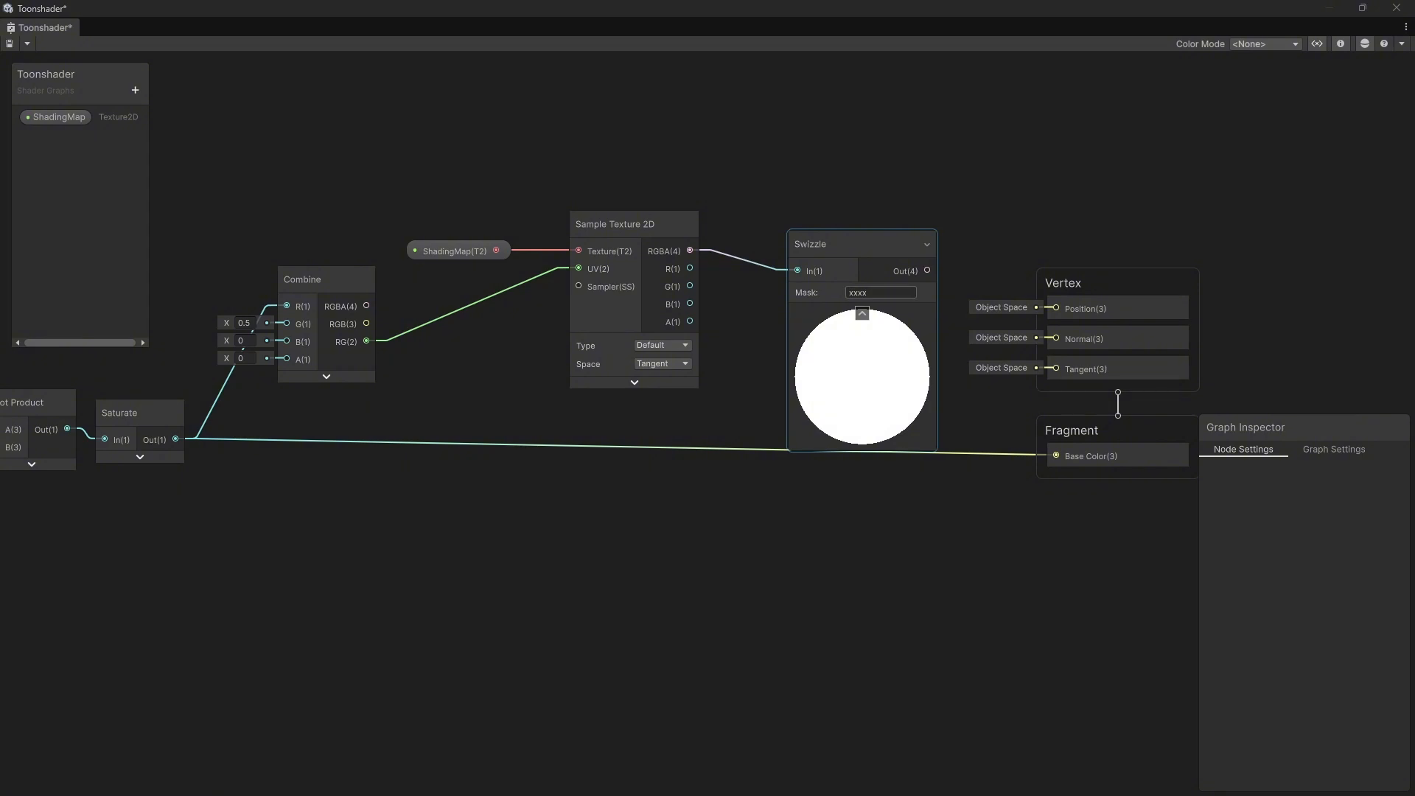
pyautogui.write('xyz')
pyautogui.click(862, 313)
pyautogui.moveTo(871, 270); pyautogui.dragTo(1135, 295)
pyautogui.moveTo(1131, 284); pyautogui.dragTo(1120, 159)
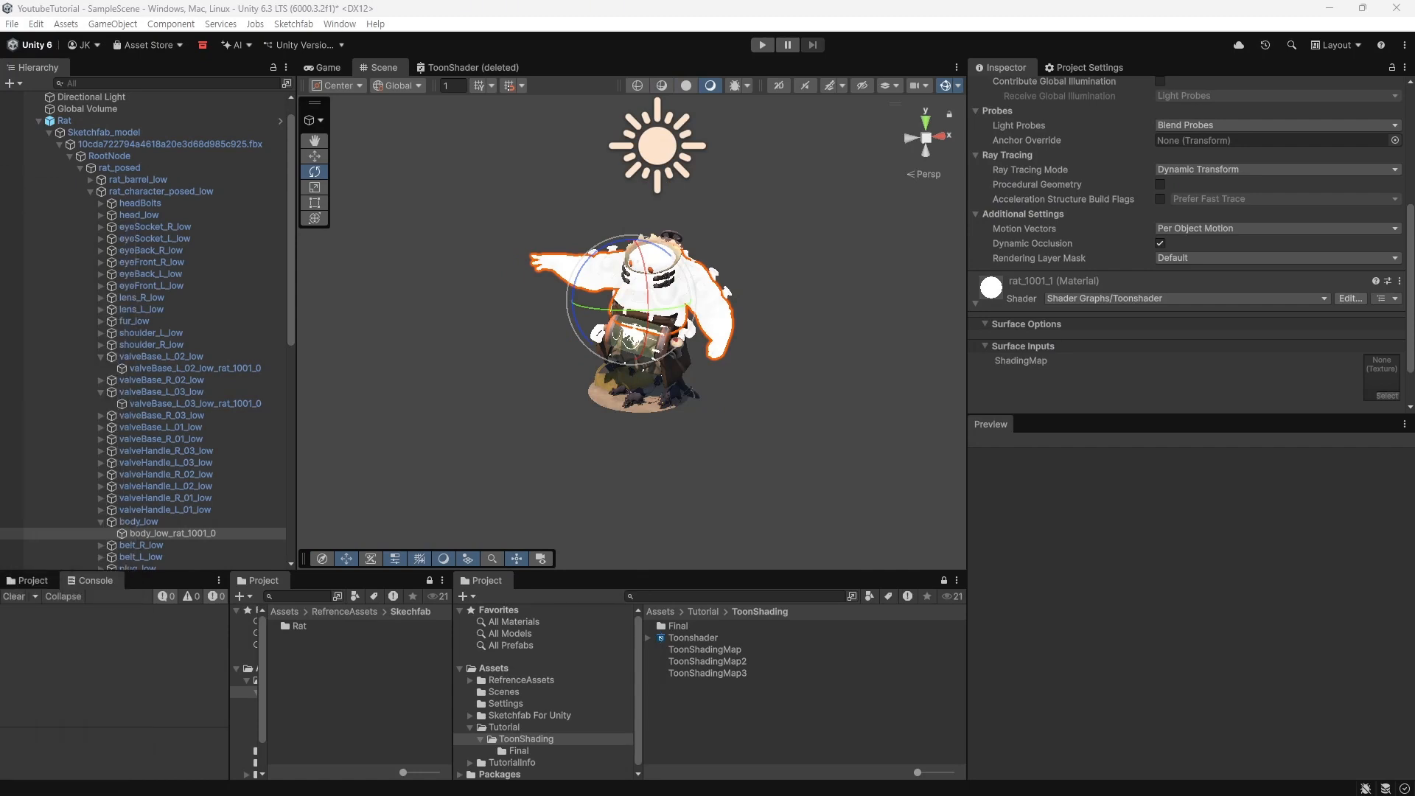
# Step: Preview the ToonShadingMap, ToonShadingMap2 and ToonShadingMap3 textures in the ToonShading folder to compare their tones
pyautogui.keyDown('alt'); pyautogui.moveTo(767, 331); pyautogui.dragTo(619, 331); pyautogui.keyUp('alt')
pyautogui.scroll(-3, 1186, 317)
pyautogui.keyDown('alt'); pyautogui.moveTo(737, 332); pyautogui.dragTo(848, 335); pyautogui.keyUp('alt')
pyautogui.click(705, 649)
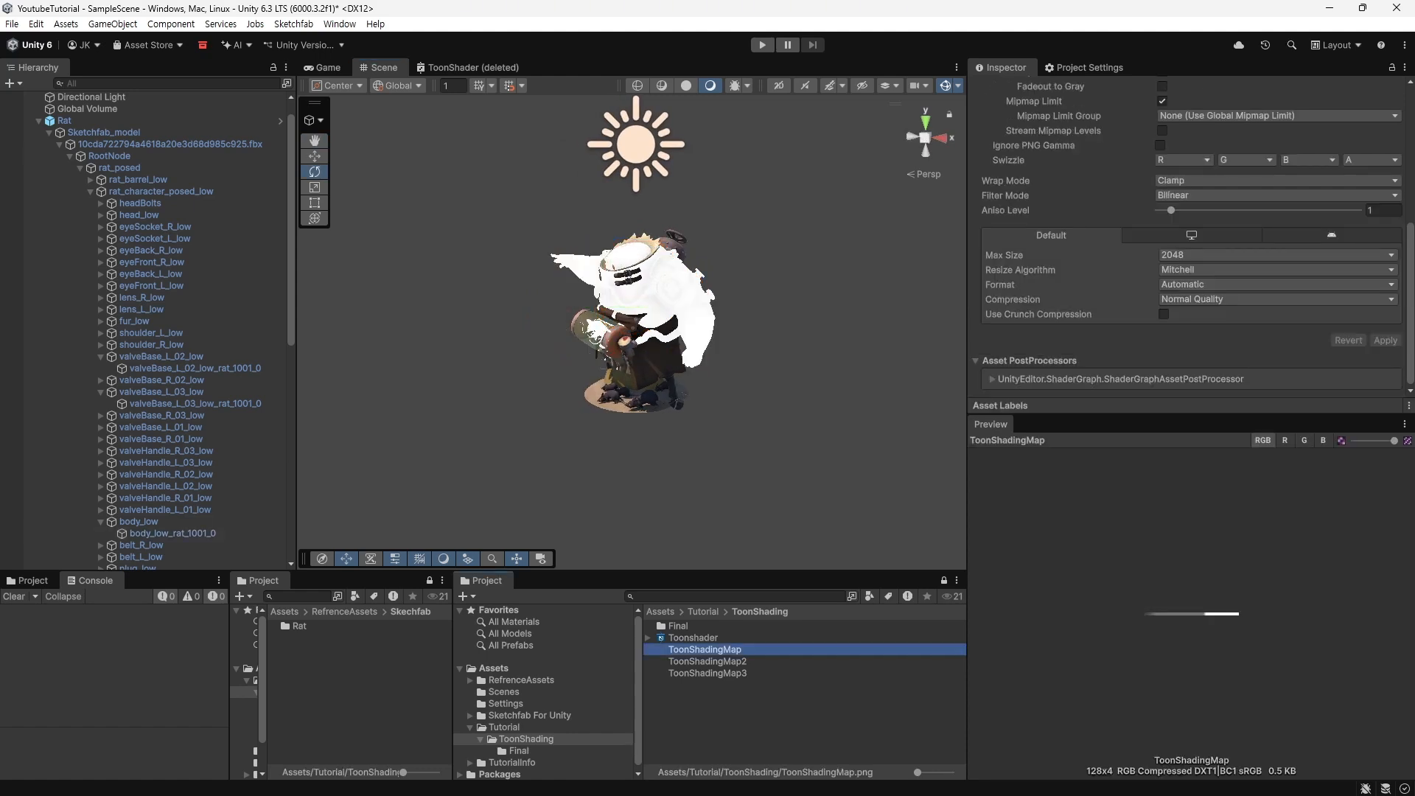
pyautogui.click(707, 661)
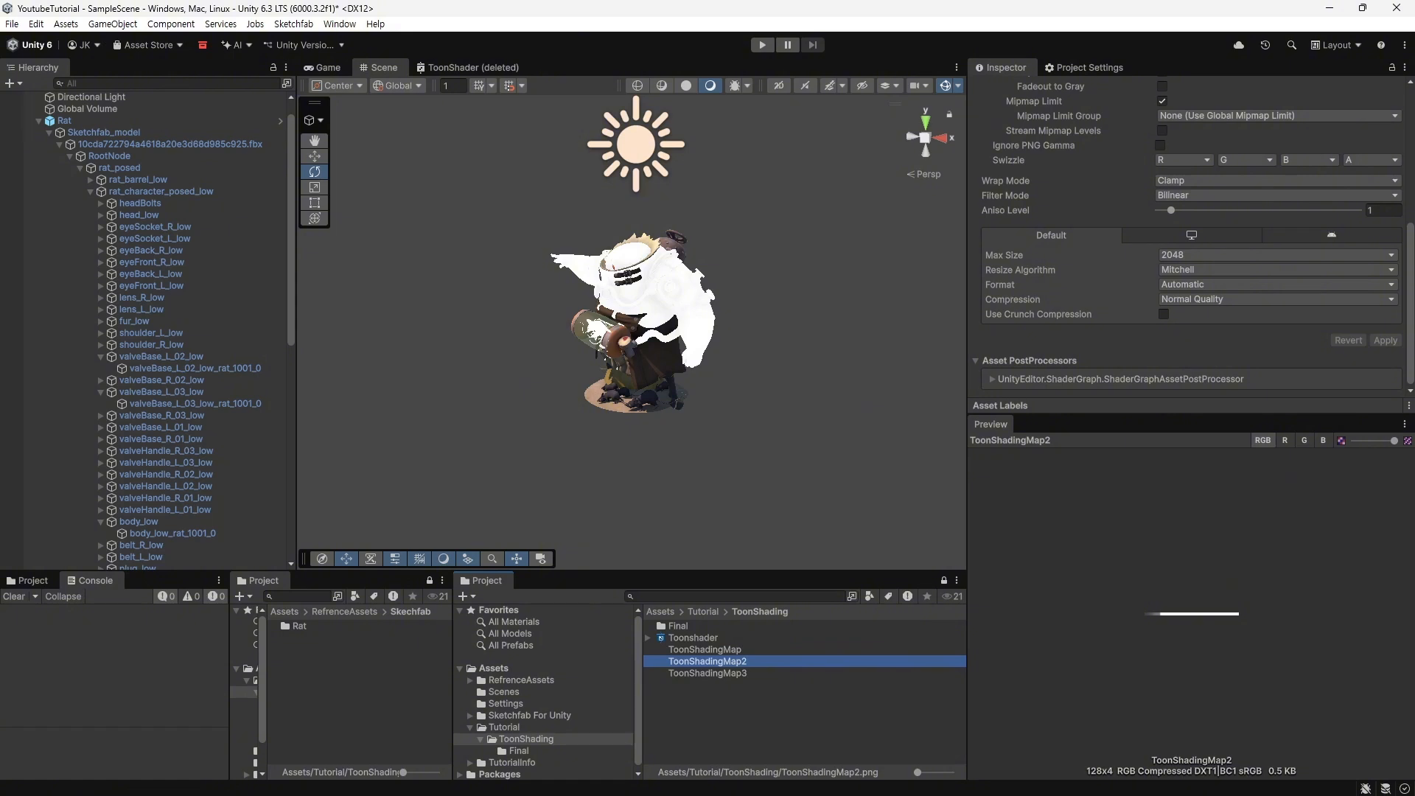
pyautogui.click(708, 672)
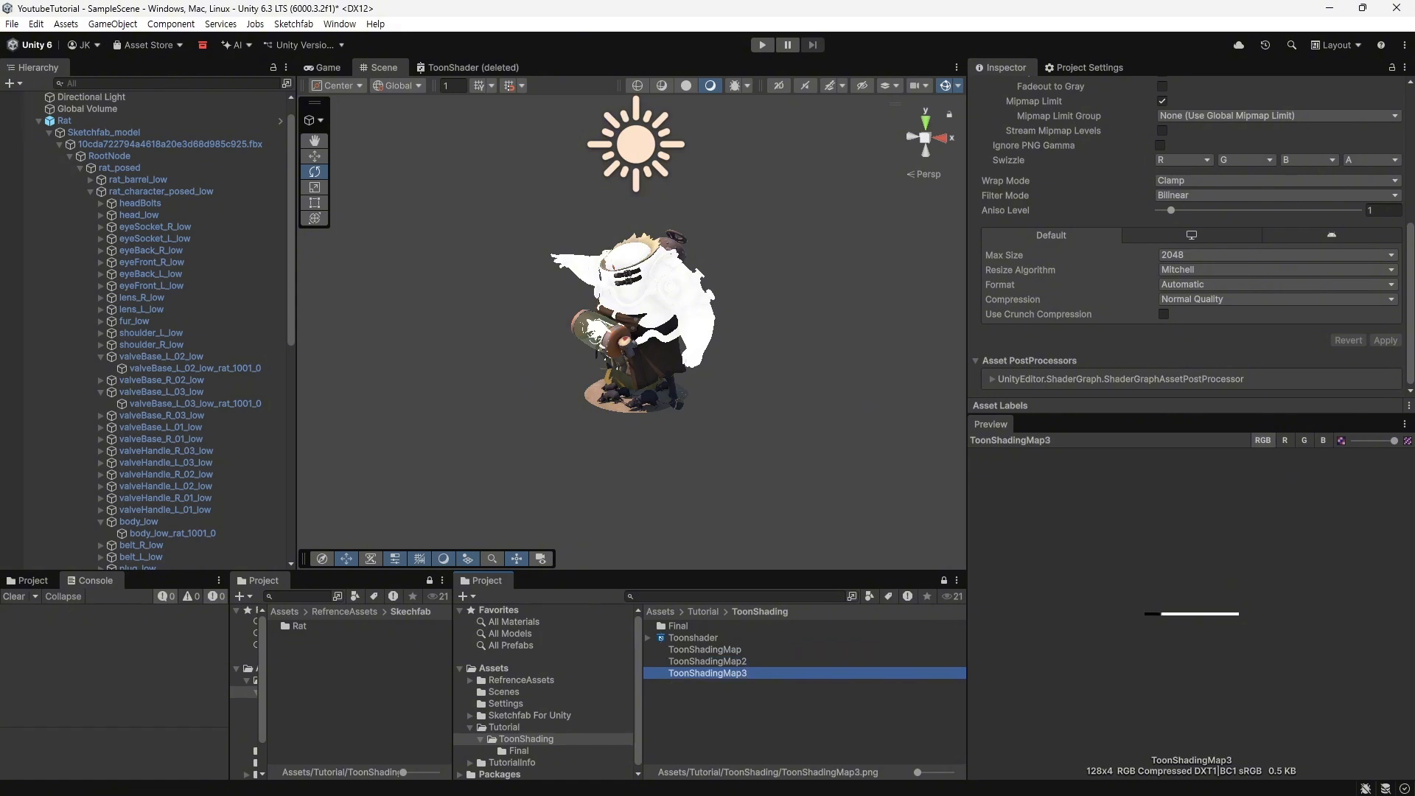
pyautogui.click(705, 649)
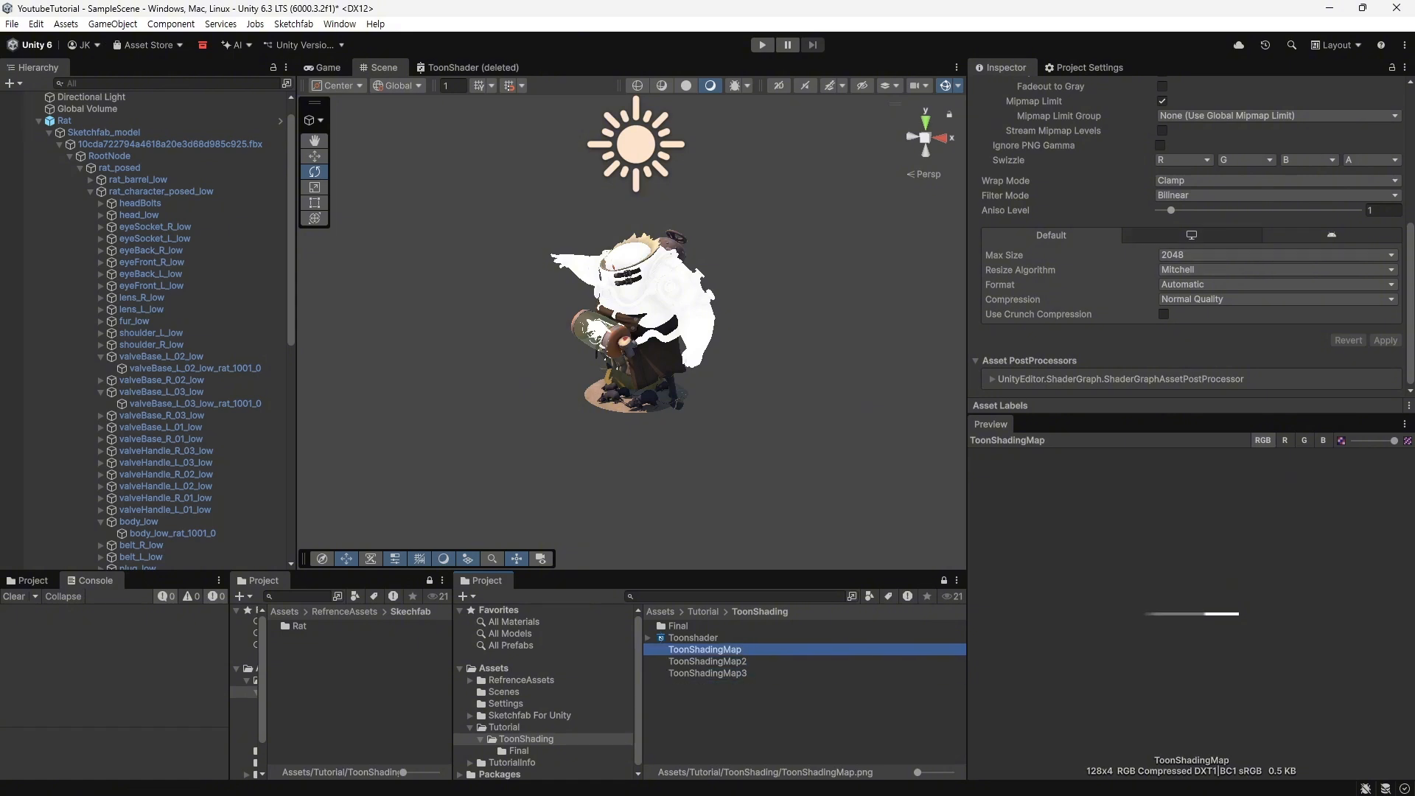
# Step: Select the rat's body mesh and assign ToonShadingMap to the ShadingMap input of its rat_1001_1 material
pyautogui.scroll(3, 634, 317)
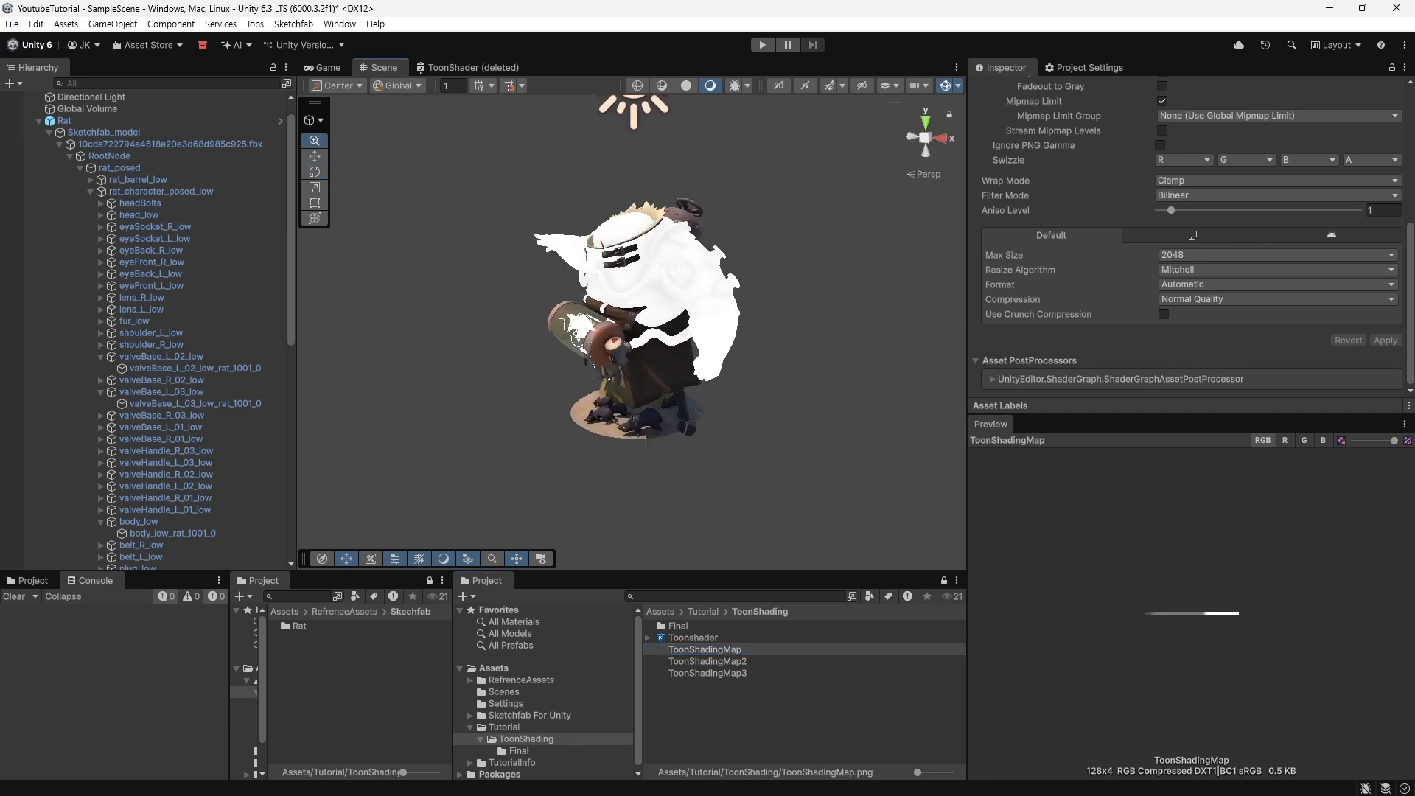
pyautogui.click(685, 280)
pyautogui.click(685, 280)
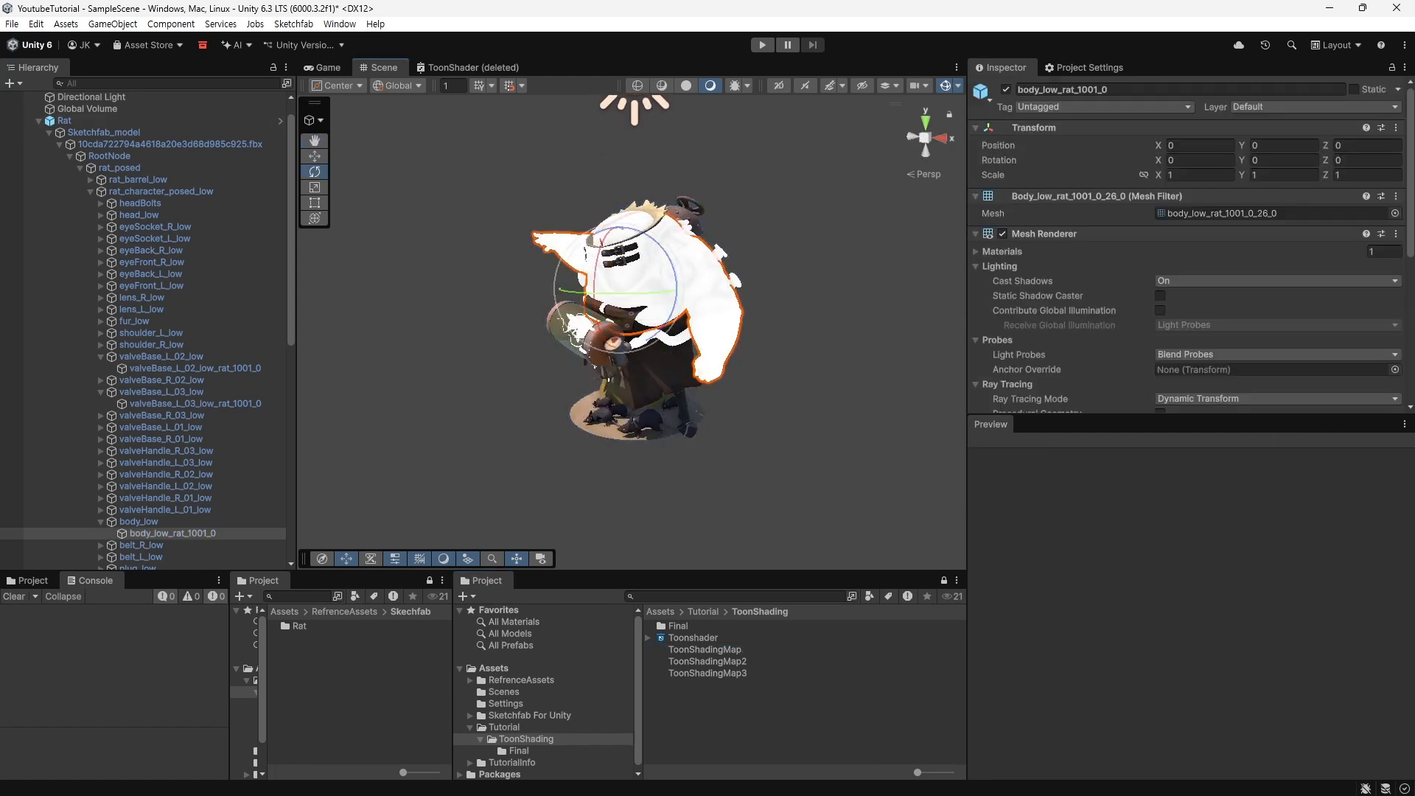
pyautogui.scroll(-7, 1186, 258)
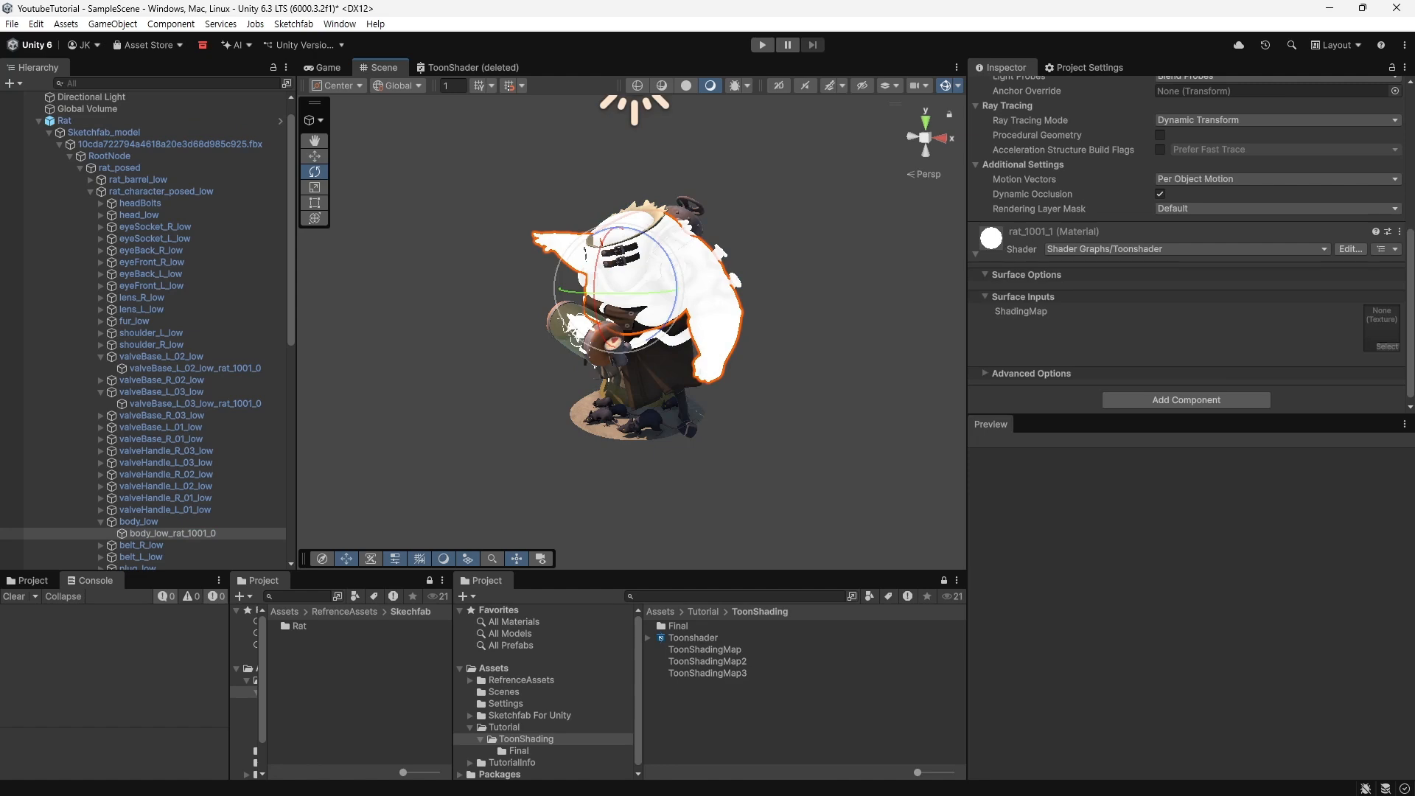
pyautogui.moveTo(1377, 327); pyautogui.dragTo(1381, 328)
# Step: Select the Directional Light and rotate it to check the toon shading on the rat's body
pyautogui.keyDown('alt'); pyautogui.moveTo(634, 316); pyautogui.dragTo(759, 361); pyautogui.keyUp('alt')
pyautogui.moveTo(759, 361); pyautogui.dragTo(760, 411, button='middle')
pyautogui.click(684, 136)
pyautogui.moveTo(684, 135); pyautogui.dragTo(686, 150)
pyautogui.keyDown('alt'); pyautogui.moveTo(737, 310); pyautogui.dragTo(648, 317); pyautogui.keyUp('alt')
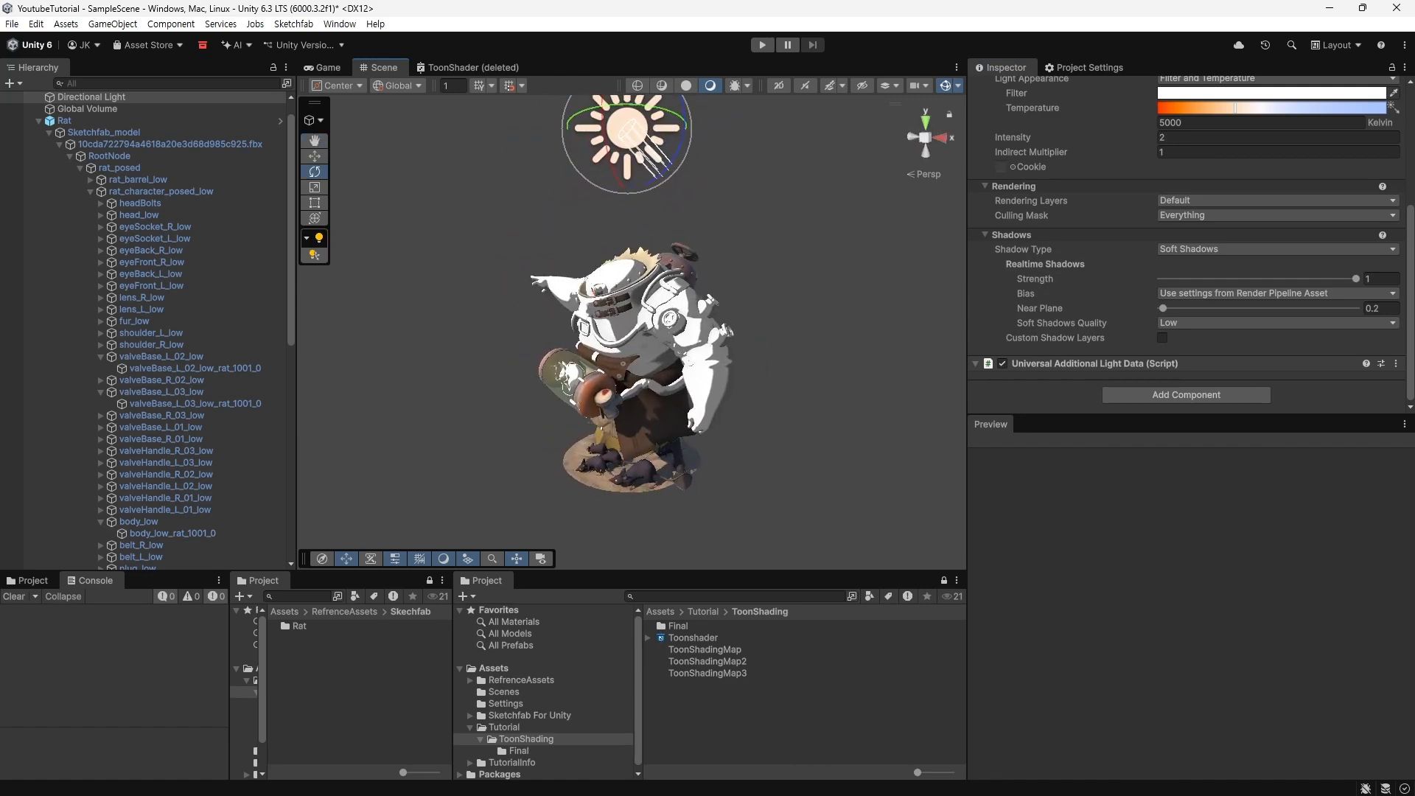
# Step: Reselect the rat's body mesh, try another toon shading texture in its ShadingMap input, and restore ToonShadingMap
pyautogui.click(663, 325)
pyautogui.click(664, 324)
pyautogui.scroll(-2, 1179, 280)
pyautogui.scroll(-5, 1187, 250)
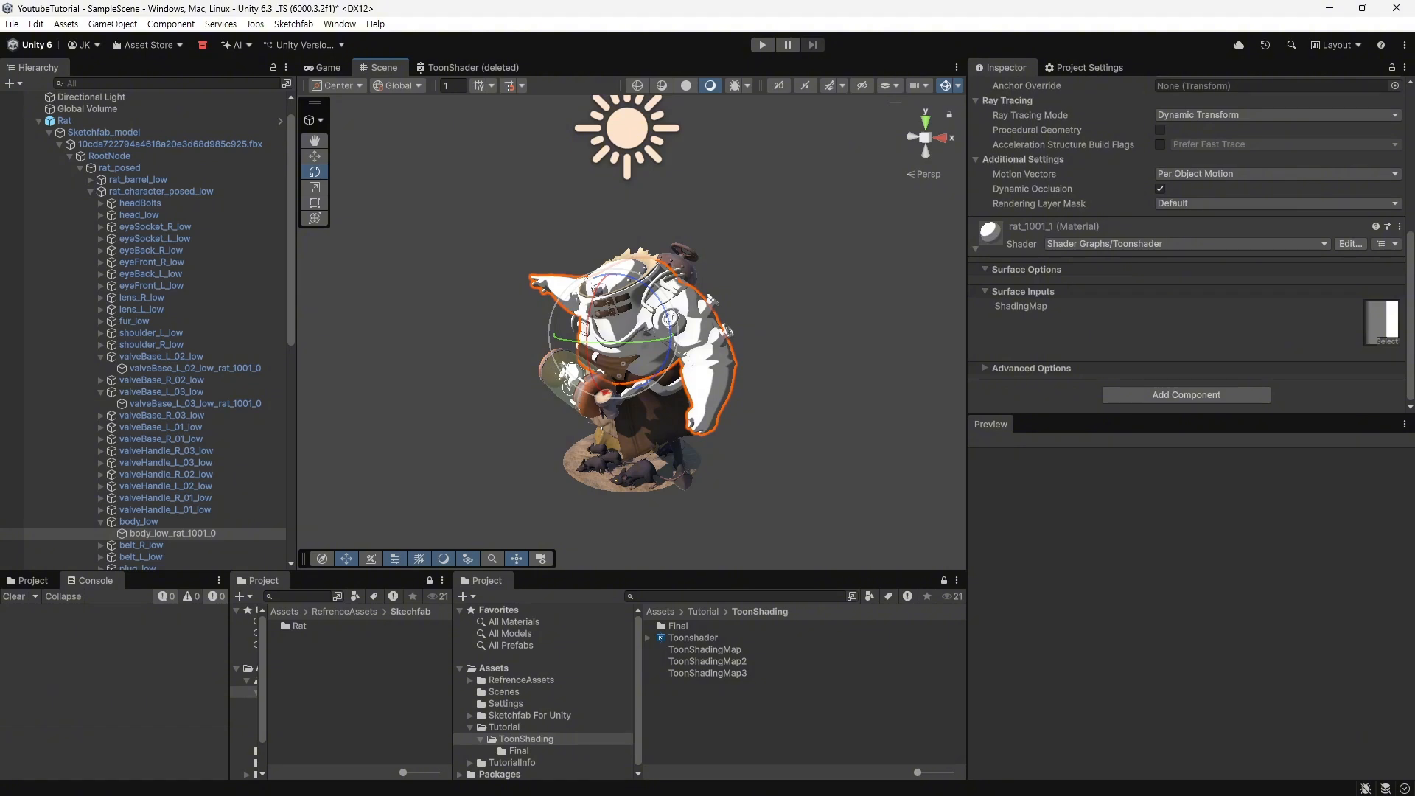
pyautogui.moveTo(1375, 324); pyautogui.dragTo(1381, 321)
pyautogui.keyDown('alt'); pyautogui.moveTo(574, 316); pyautogui.dragTo(770, 273); pyautogui.keyUp('alt')
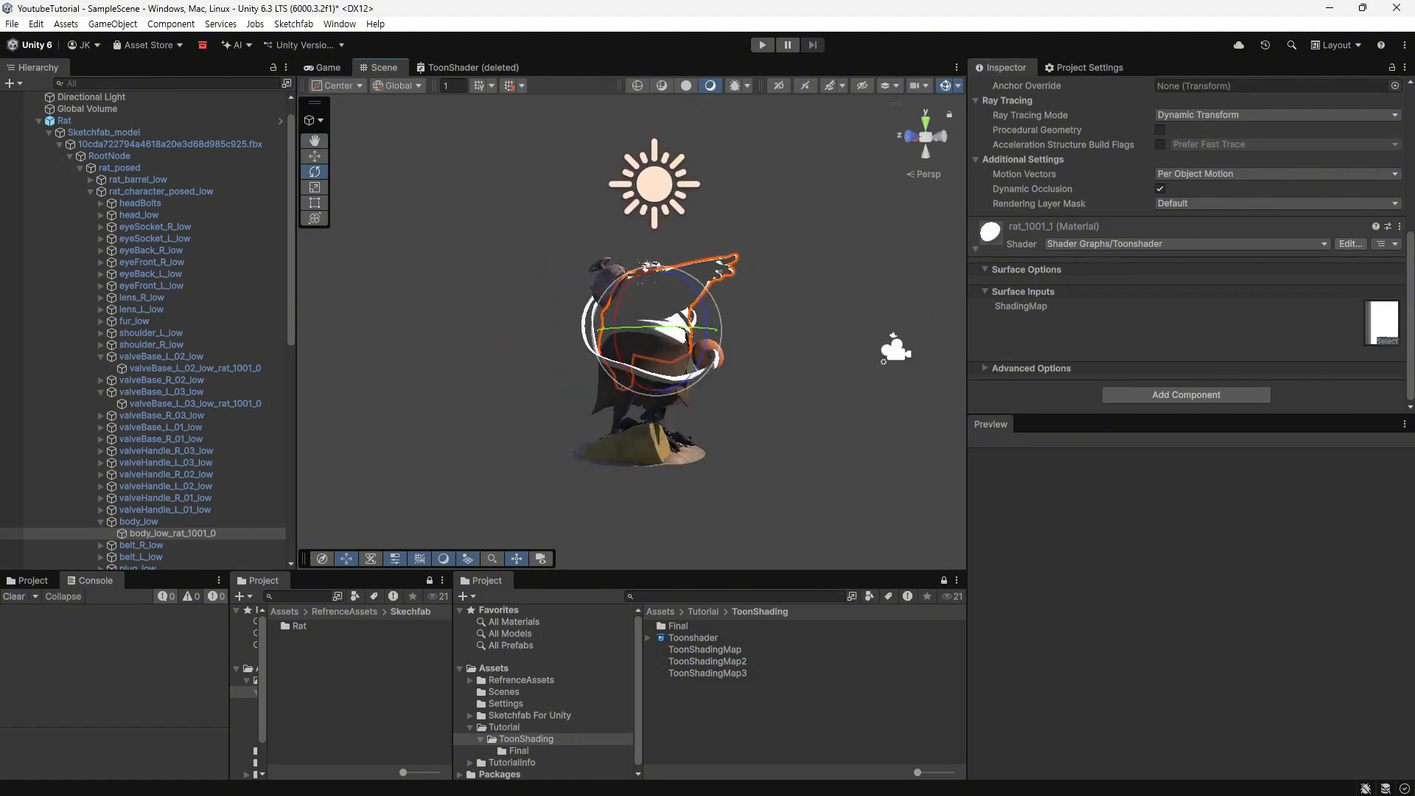
pyautogui.moveTo(1382, 325); pyautogui.dragTo(1381, 323)
pyautogui.keyDown('alt'); pyautogui.moveTo(869, 294); pyautogui.dragTo(509, 323); pyautogui.keyUp('alt')
# Step: Reopen the Toonshader graph from the rat body's material in a floating window
pyautogui.rightClick(1022, 237)
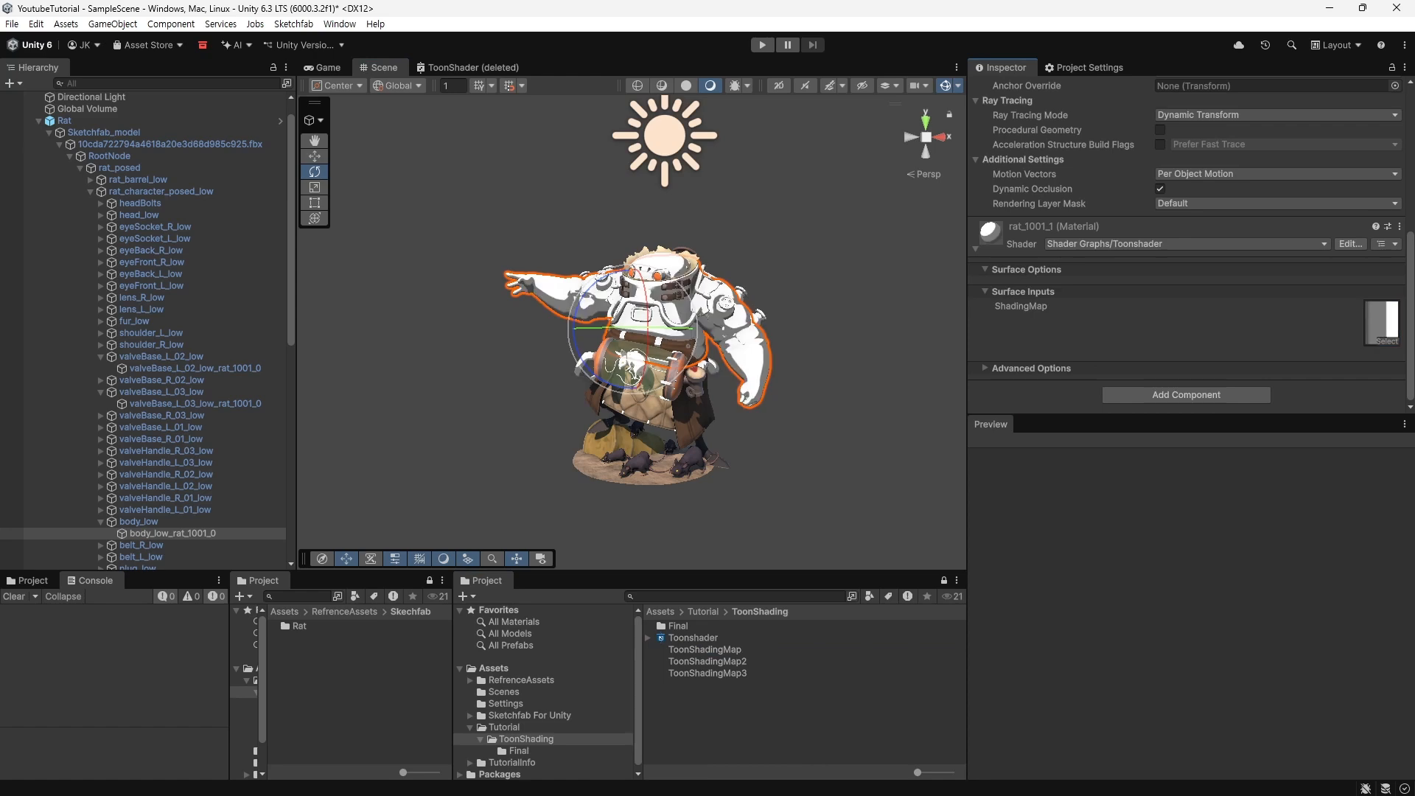
pyautogui.rightClick(1009, 230)
pyautogui.click(1061, 257)
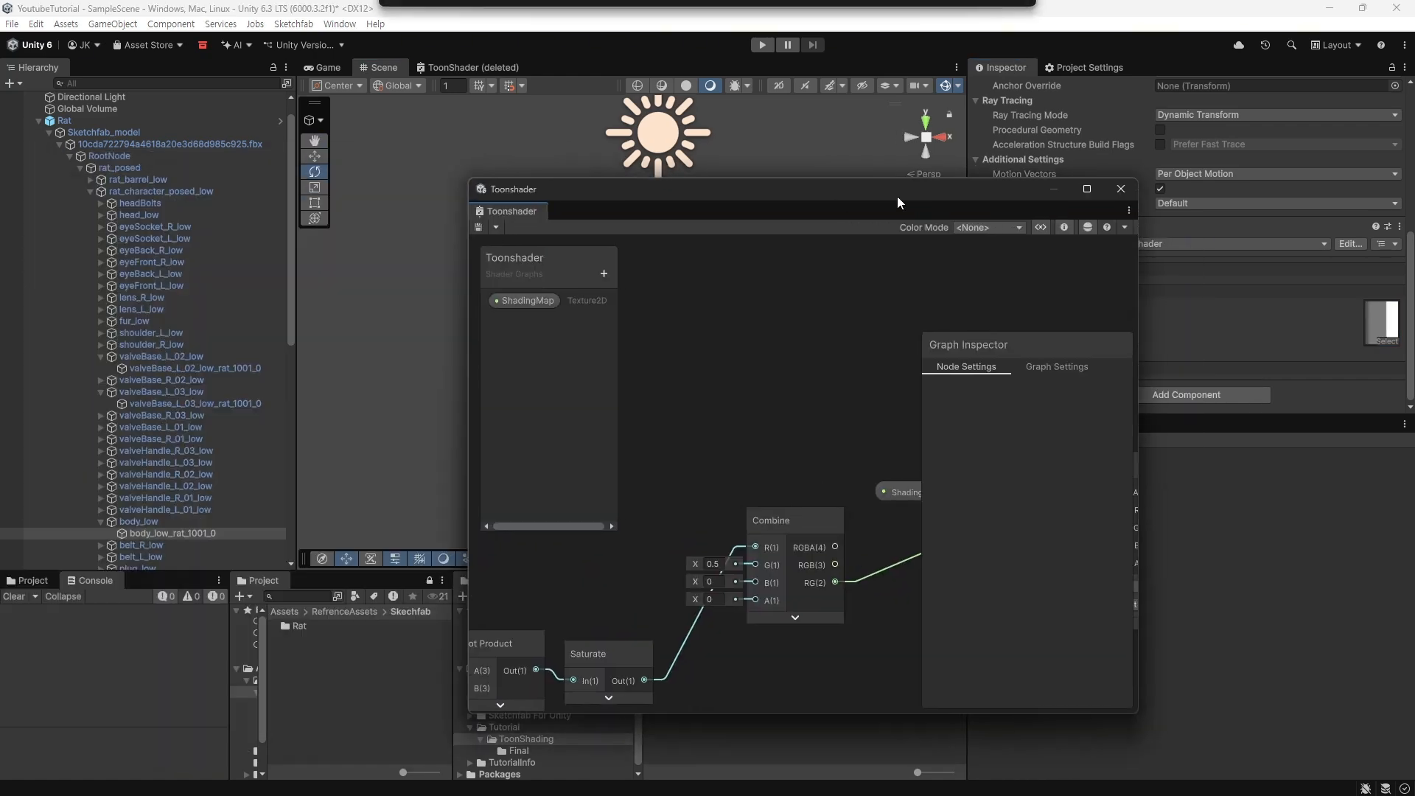
# Step: Maximize the Toonshader graph window, add a Texture 2D property named BaseMap, and place it in the graph above ShadingMap
pyautogui.moveTo(897, 195); pyautogui.dragTo(752, 170)
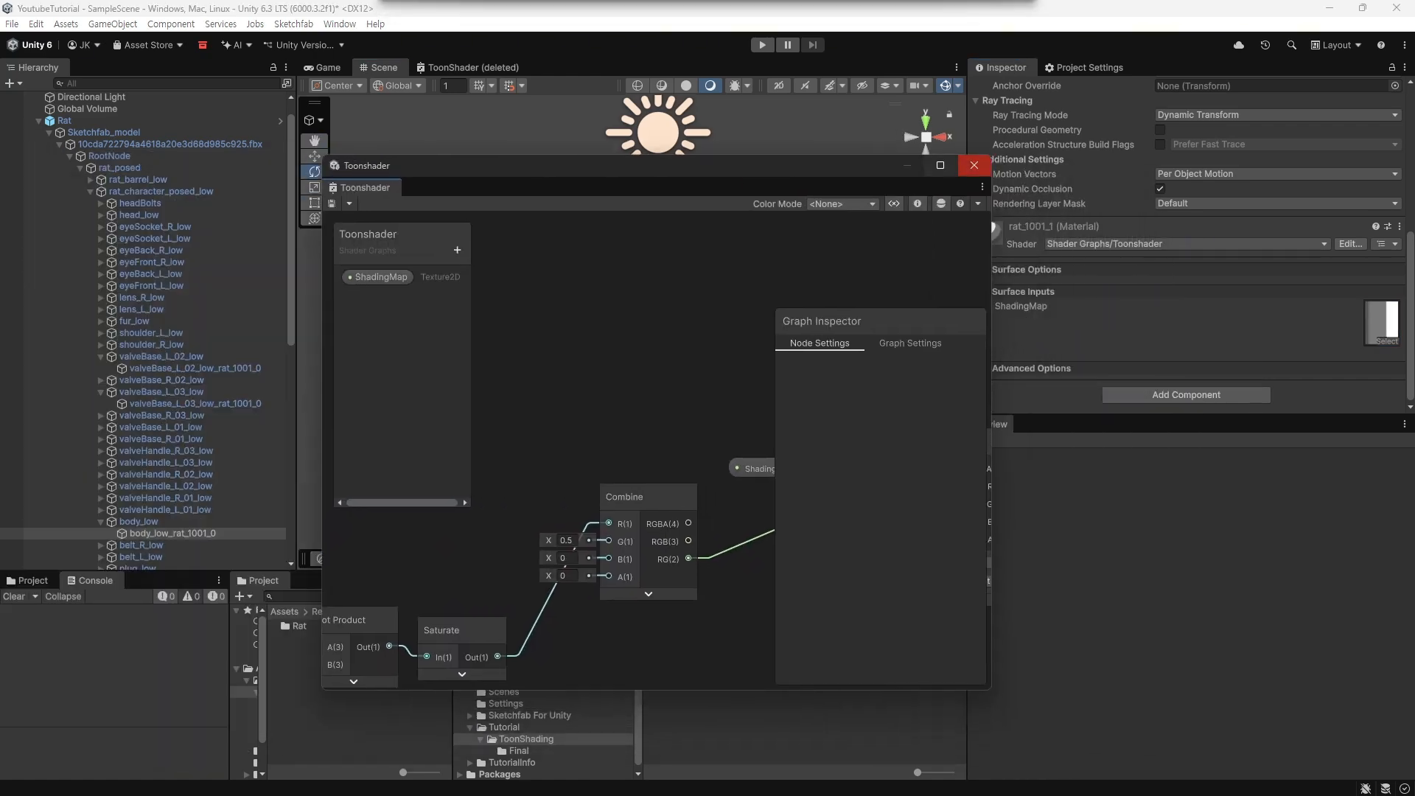
pyautogui.click(940, 166)
pyautogui.moveTo(634, 368); pyautogui.dragTo(757, 437, button='middle')
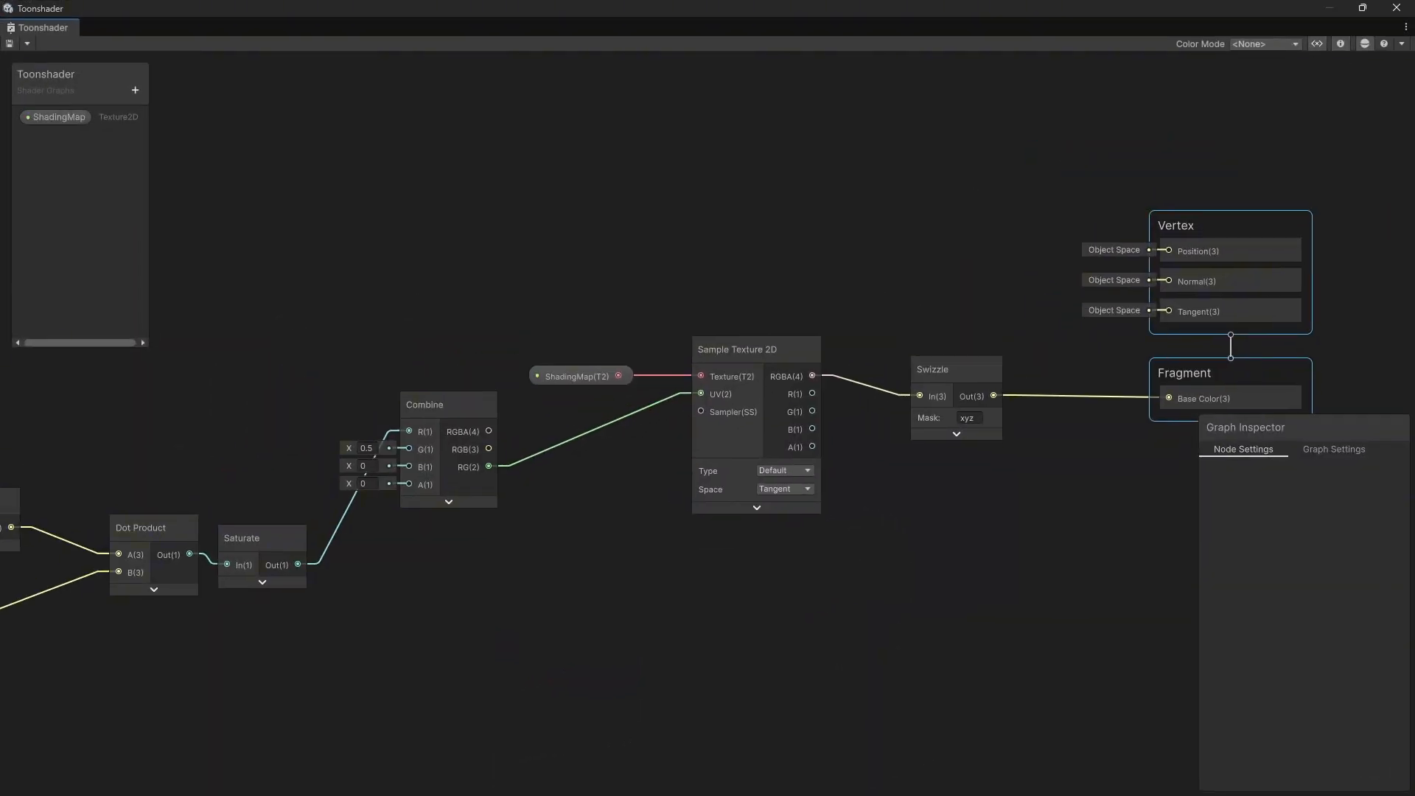
pyautogui.click(136, 92)
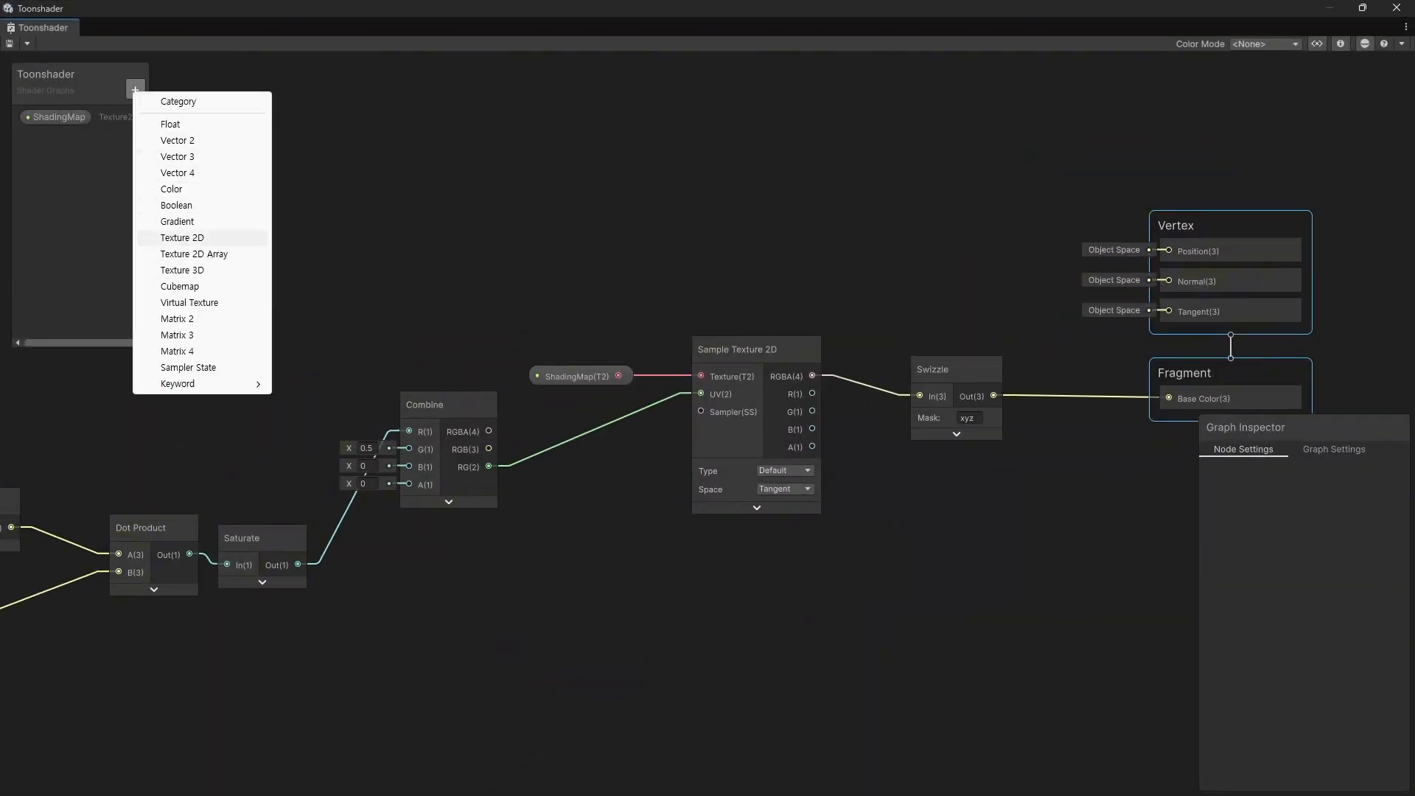
pyautogui.click(184, 238)
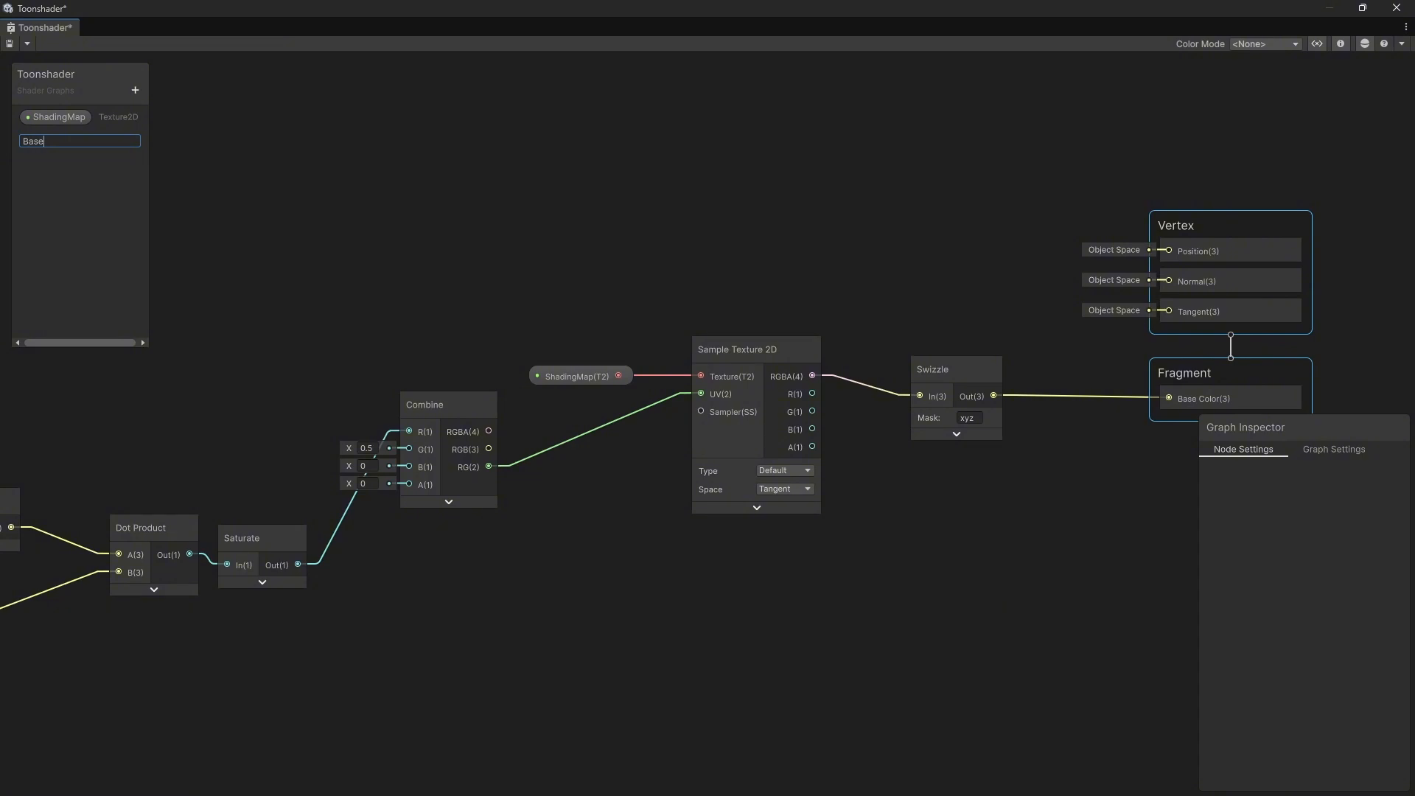
pyautogui.press('Return')
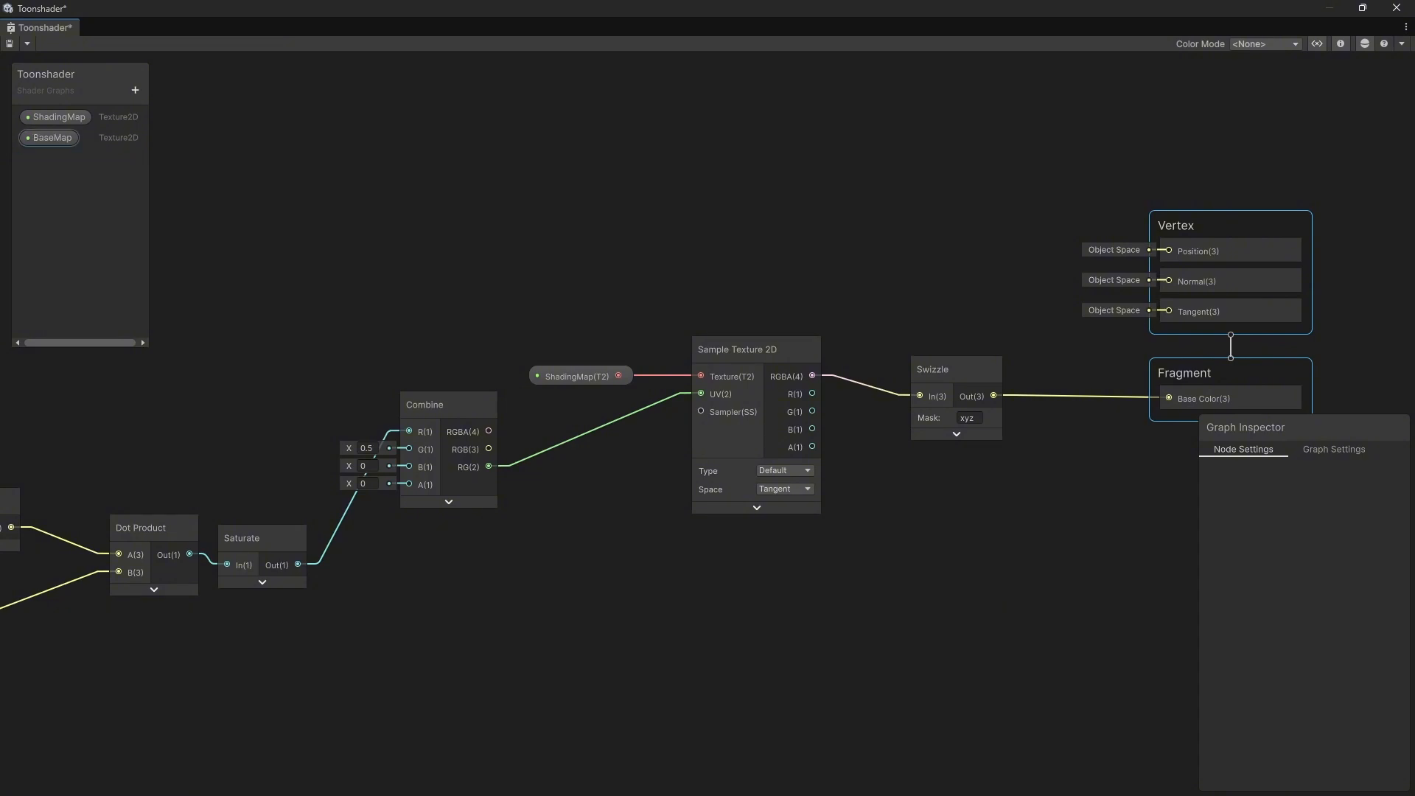
pyautogui.moveTo(53, 138); pyautogui.dragTo(510, 191)
# Step: Add a Sample Texture 2D node above the existing one, collapse its preview, and connect BaseMap to its Texture input
pyautogui.moveTo(712, 196); pyautogui.dragTo(602, 227, button='middle')
pyautogui.click(602, 227)
pyautogui.press('space')
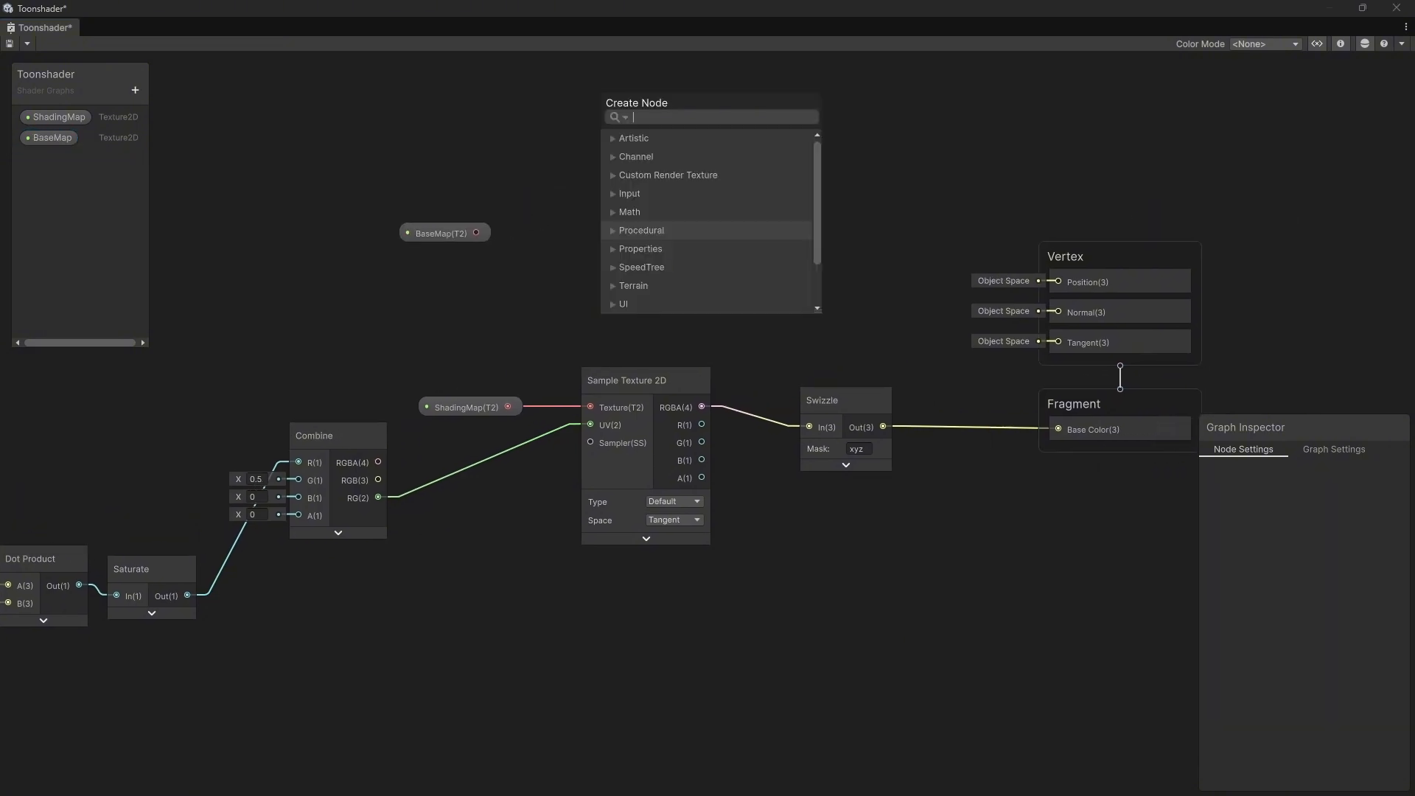
pyautogui.write('sample')
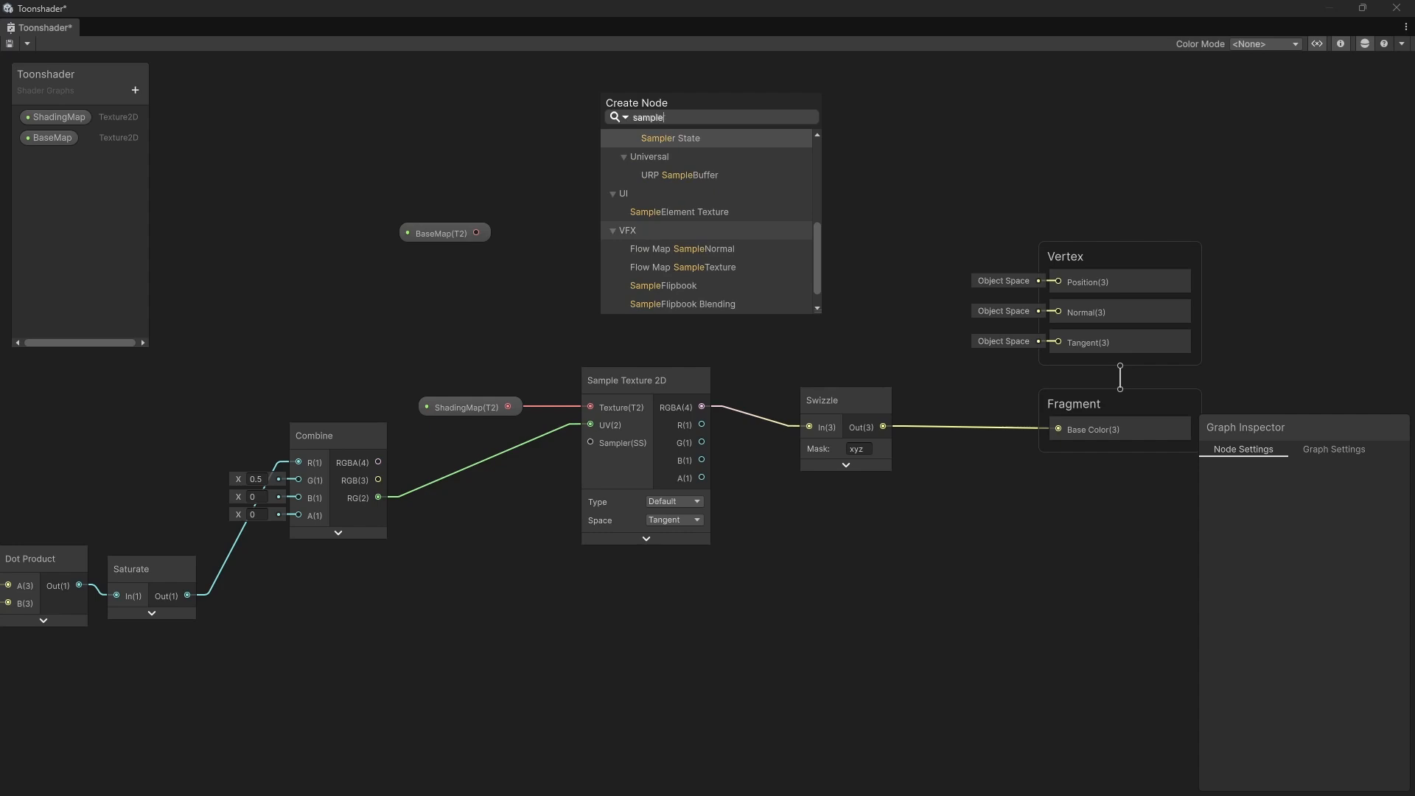
pyautogui.write(' 2d')
pyautogui.press('Return')
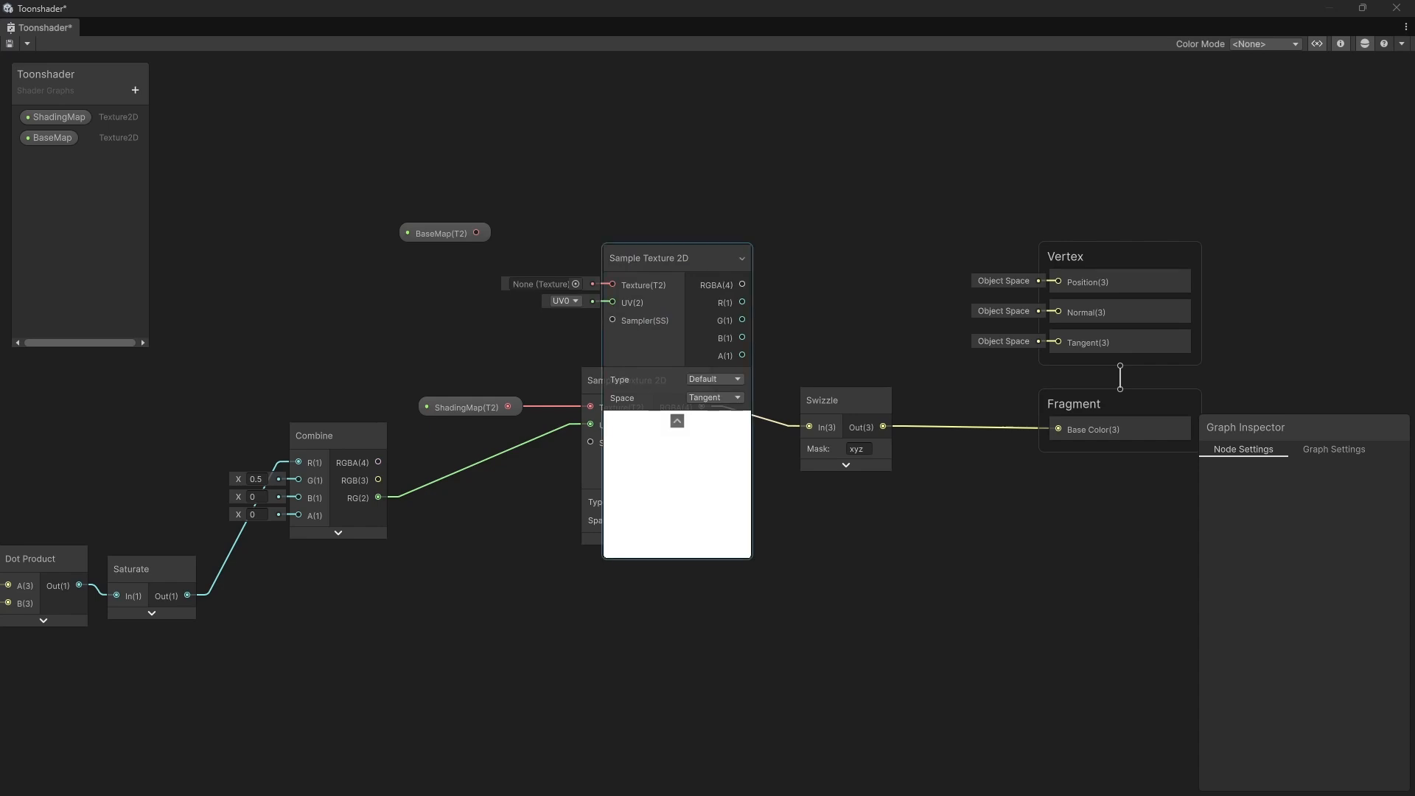
pyautogui.click(677, 421)
pyautogui.moveTo(667, 259); pyautogui.dragTo(708, 158)
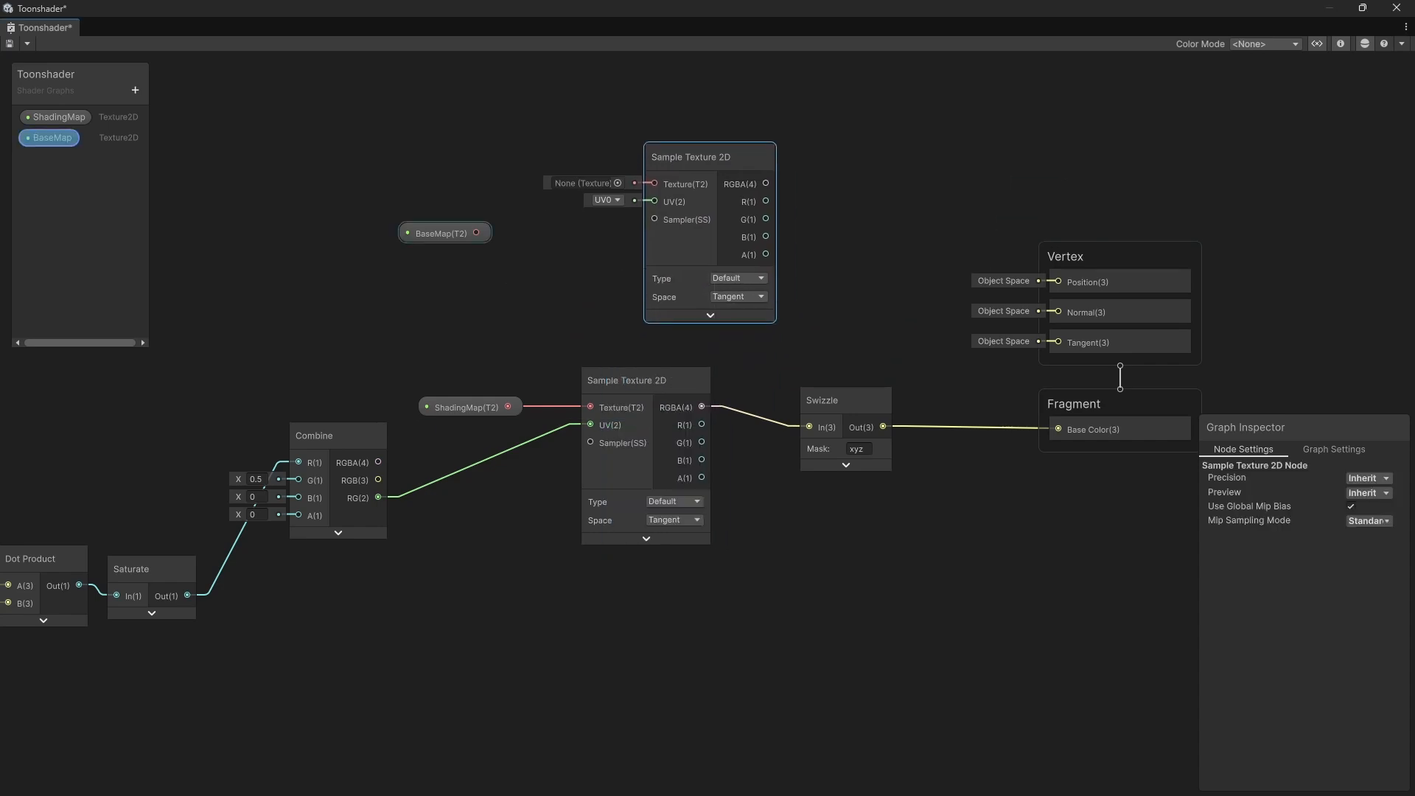
pyautogui.moveTo(476, 232); pyautogui.dragTo(469, 183)
pyautogui.click(567, 239)
# Step: Move the Vertex and Fragment blocks farther from the Swizzle node to make room for more nodes
pyautogui.moveTo(884, 295); pyautogui.dragTo(687, 303, button='middle')
pyautogui.click(693, 304)
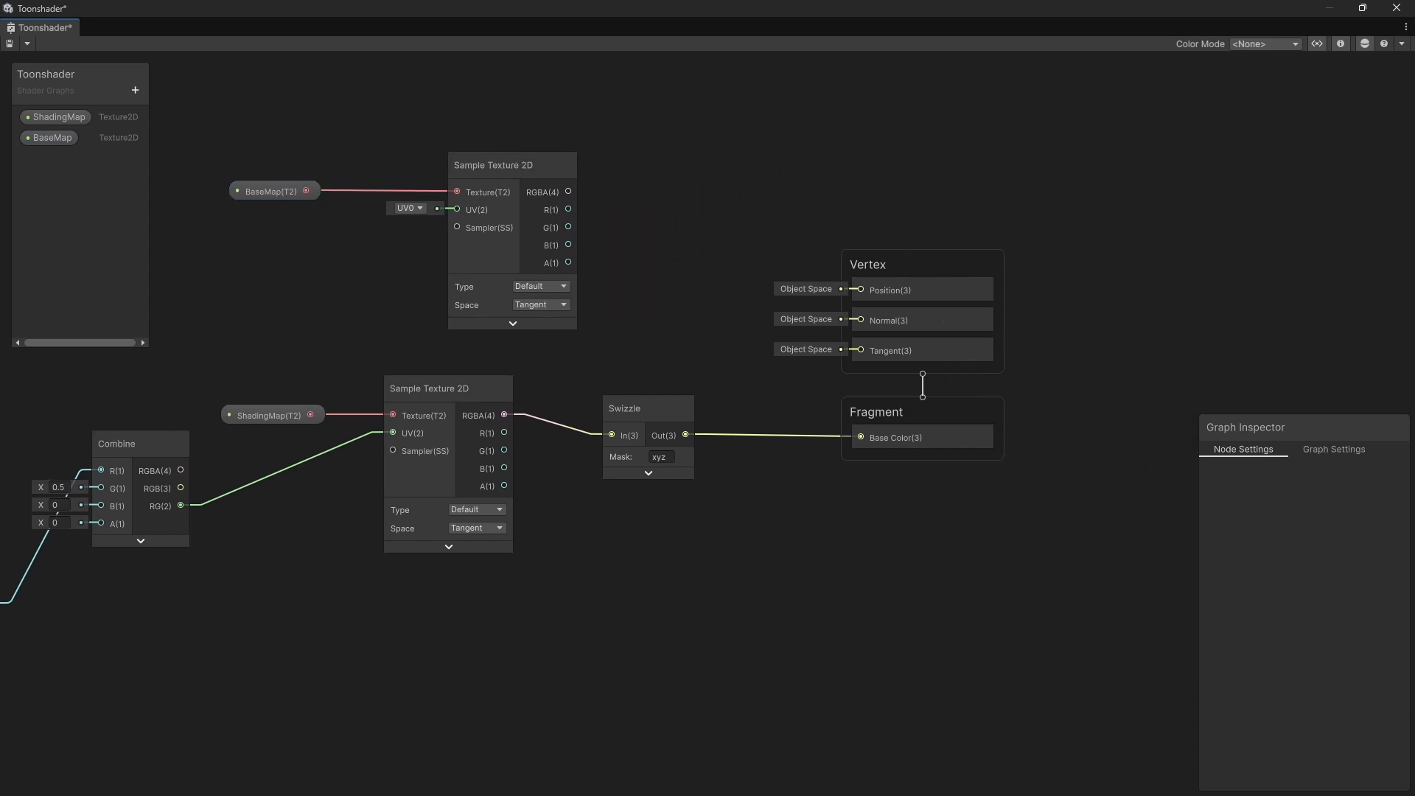
pyautogui.moveTo(1019, 174); pyautogui.dragTo(908, 449)
pyautogui.moveTo(914, 413); pyautogui.dragTo(1103, 406)
pyautogui.click(958, 501)
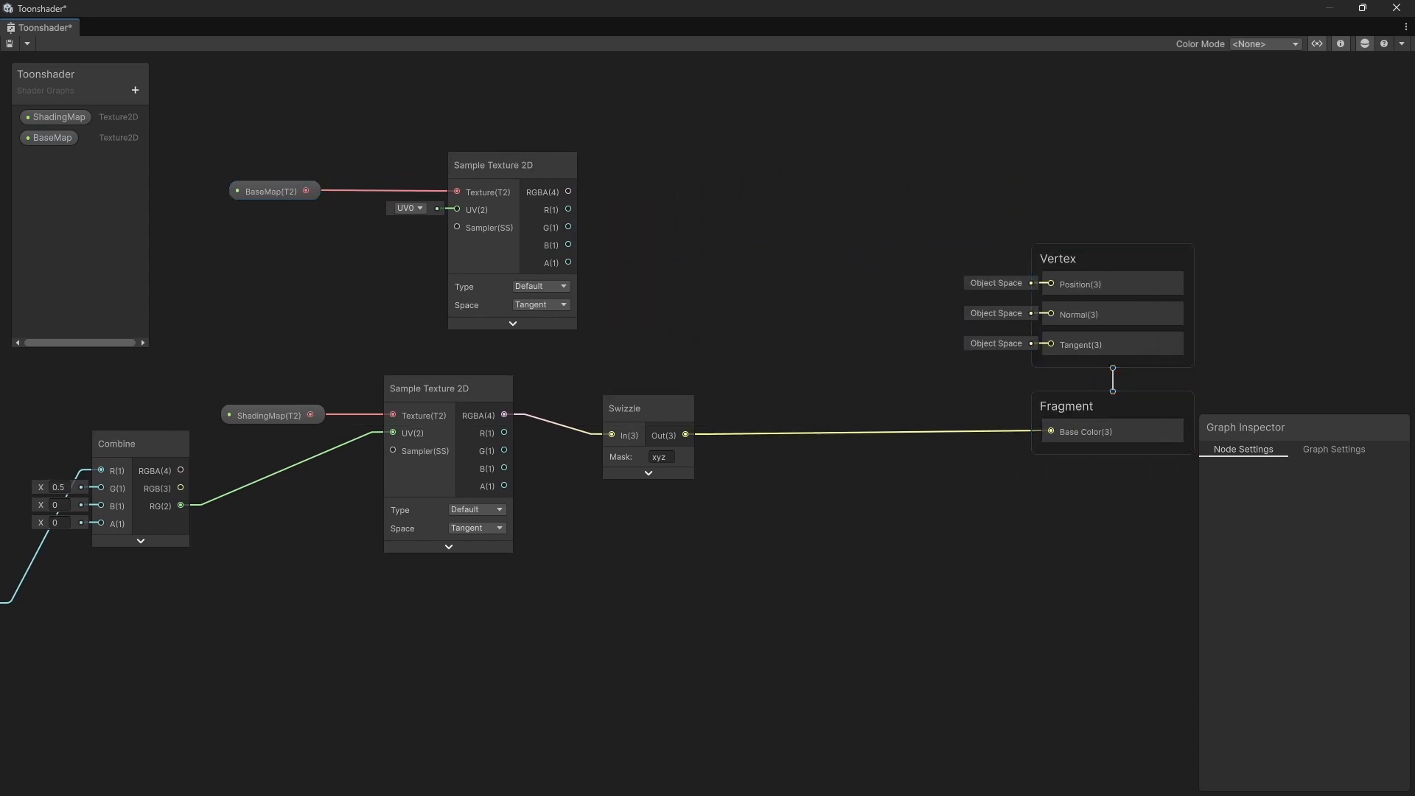
# Step: Duplicate the Swizzle node, feed it the BaseMap sample's RGBA output, and collapse its preview beside that sample node
pyautogui.click(641, 410)
pyautogui.hotkey('ctrl', 'd')
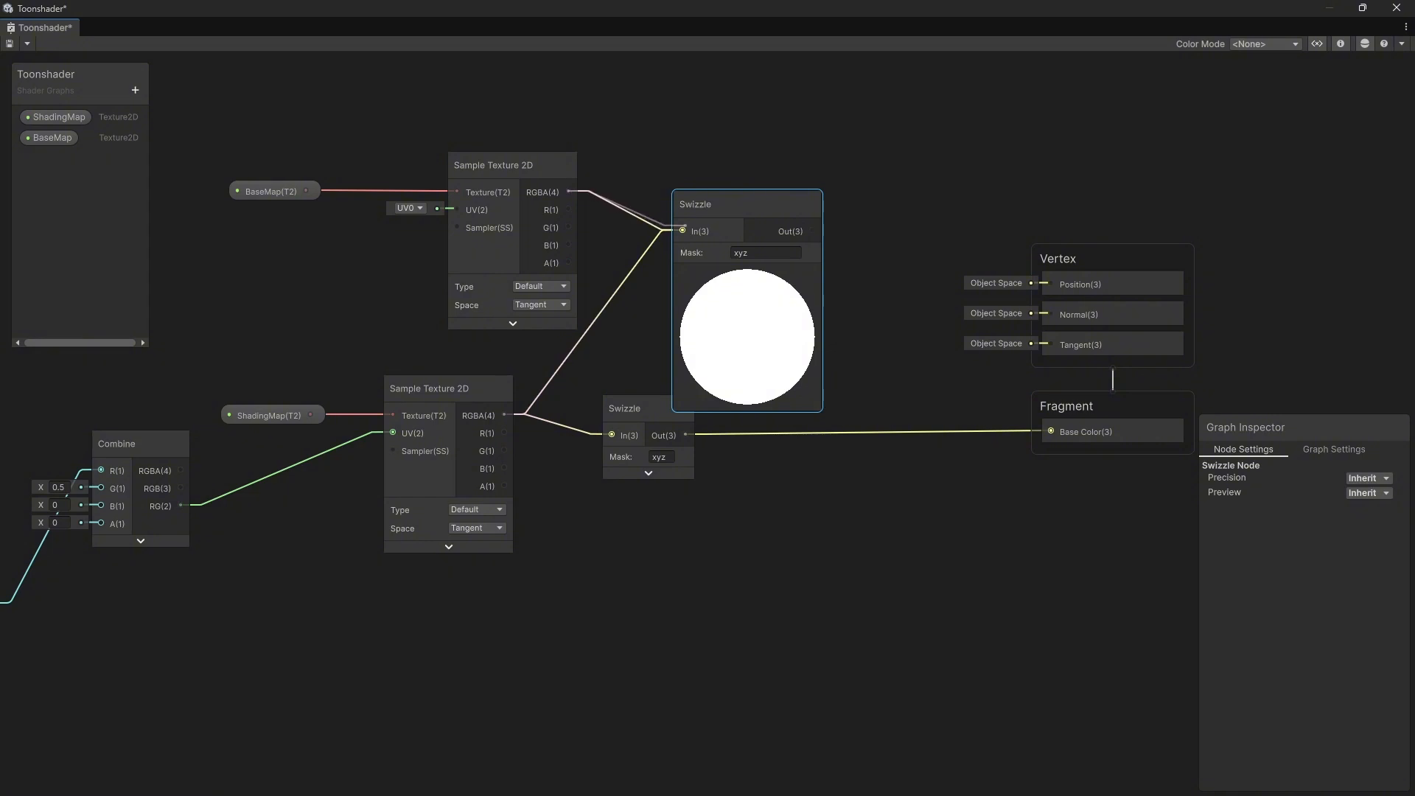
pyautogui.moveTo(685, 226); pyautogui.dragTo(684, 229)
pyautogui.moveTo(711, 205); pyautogui.dragTo(668, 176)
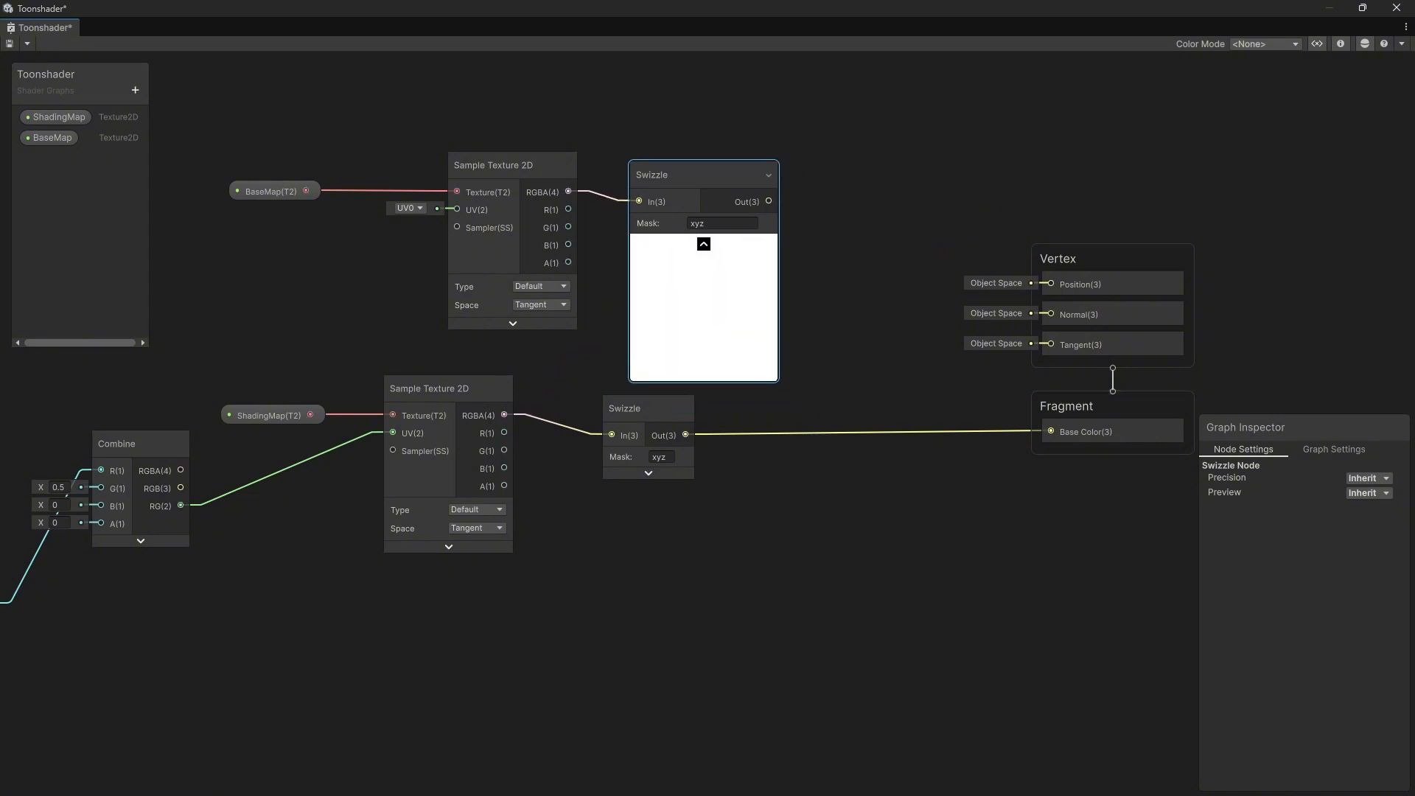
pyautogui.click(703, 244)
# Step: Add a Multiply node combining both Swizzle outputs, collapse its preview, and connect its result to the Fragment's Base Color
pyautogui.click(804, 245)
pyautogui.press('space')
pyautogui.write('mul')
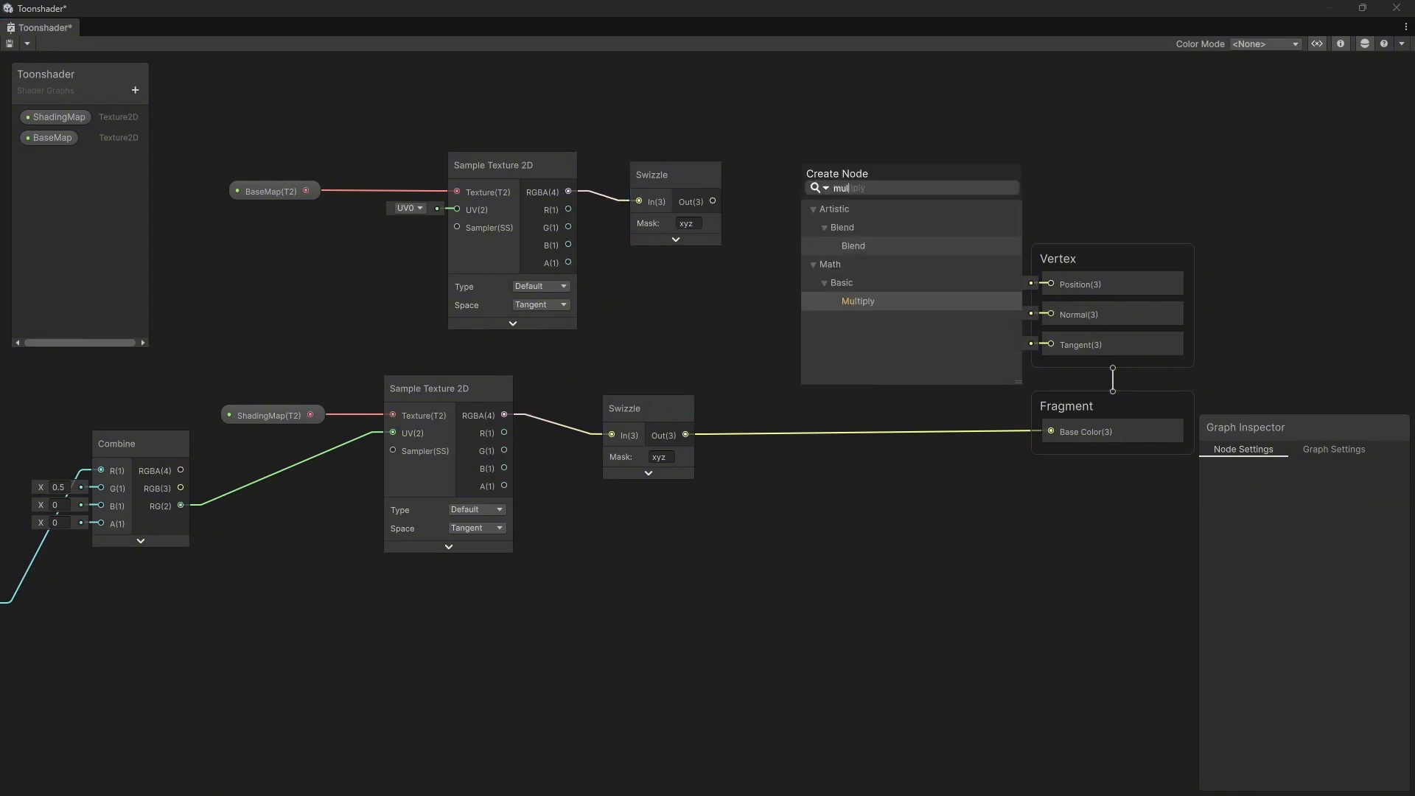
pyautogui.press('Return')
pyautogui.moveTo(712, 201); pyautogui.dragTo(685, 435)
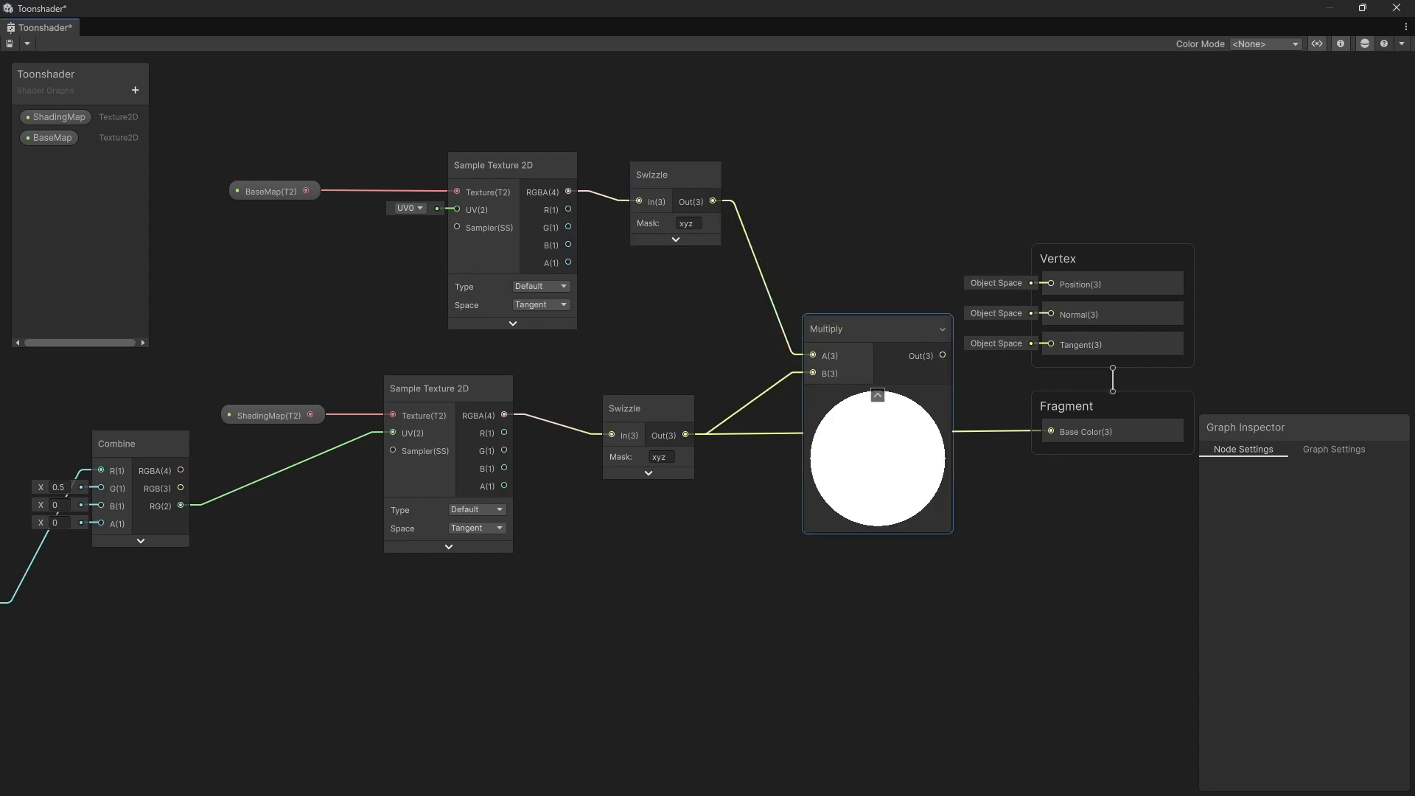
pyautogui.click(877, 395)
pyautogui.moveTo(885, 355); pyautogui.dragTo(1051, 431)
# Step: Select the Vertex and Fragment blocks, save the Toonshader graph, and move its window out of the way
pyautogui.moveTo(1052, 431); pyautogui.dragTo(940, 502, button='middle')
pyautogui.moveTo(1068, 589); pyautogui.dragTo(998, 255)
pyautogui.hotkey('ctrl', 's')
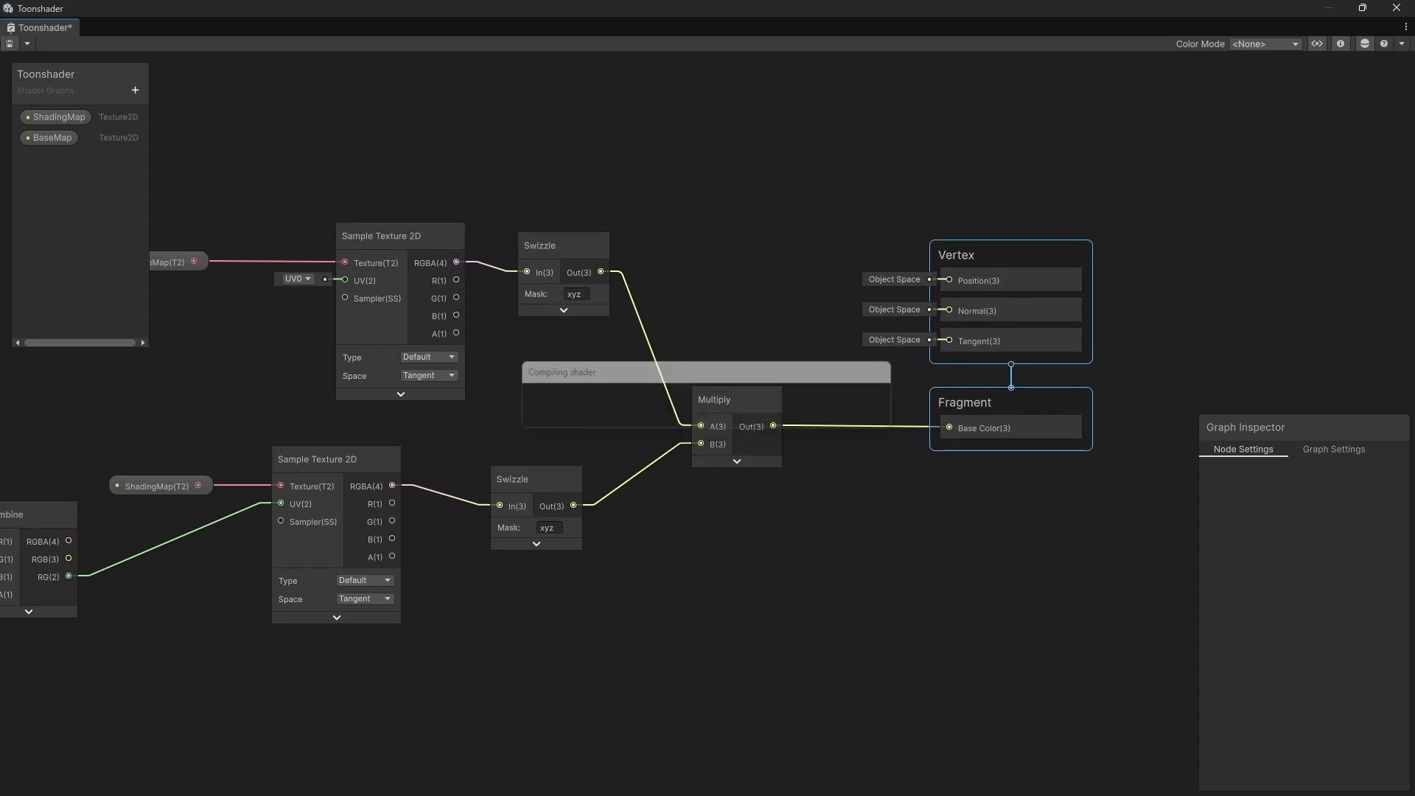
pyautogui.moveTo(859, 9); pyautogui.dragTo(1, 59)
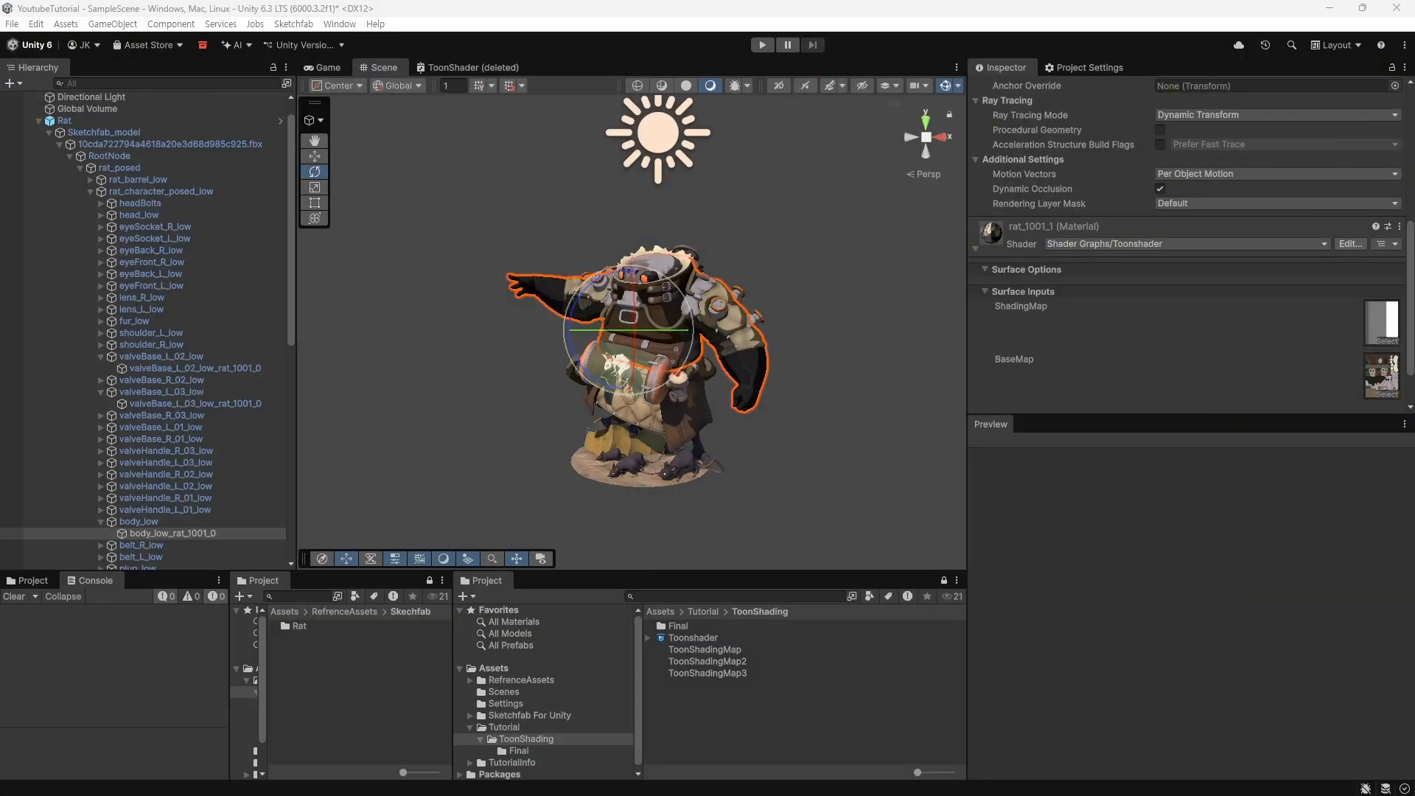
# Step: Select the Directional Light and examine the textured toon shading on the rat's body up close
pyautogui.click(826, 354)
pyautogui.keyDown('alt'); pyautogui.moveTo(825, 354); pyautogui.dragTo(759, 398); pyautogui.keyUp('alt')
pyautogui.click(654, 168)
pyautogui.moveTo(654, 168)
pyautogui.mouseDown()
pyautogui.moveTo(627, 177)
pyautogui.moveTo(674, 188)
pyautogui.mouseUp()
pyautogui.scroll(5, 631, 332)
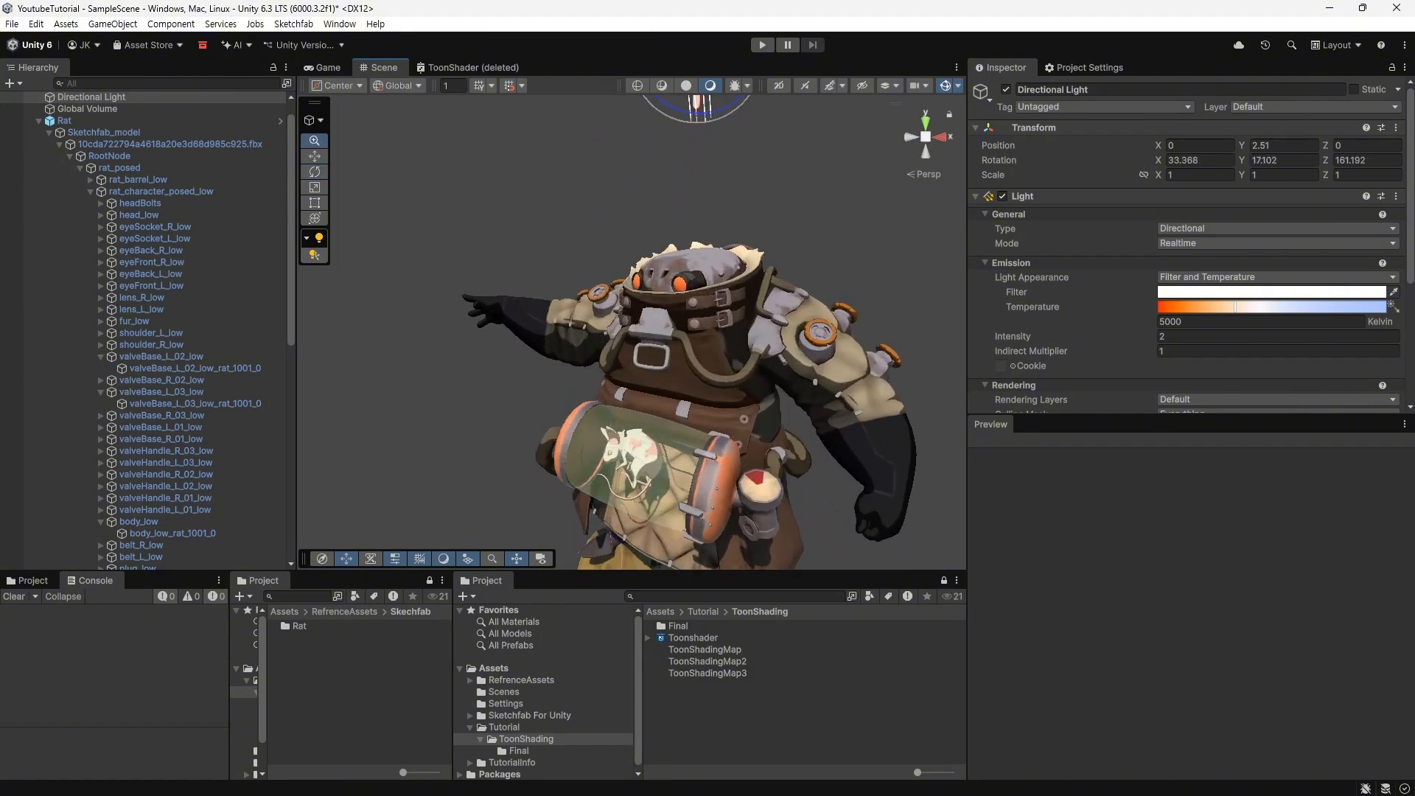
# Step: Select the rat's skirt mesh, apply the Toonshader to its rat_1002_3 material, and assign ToonShadingMap as the ShadingMap
pyautogui.moveTo(751, 520); pyautogui.dragTo(695, 369, button='middle')
pyautogui.click(695, 376)
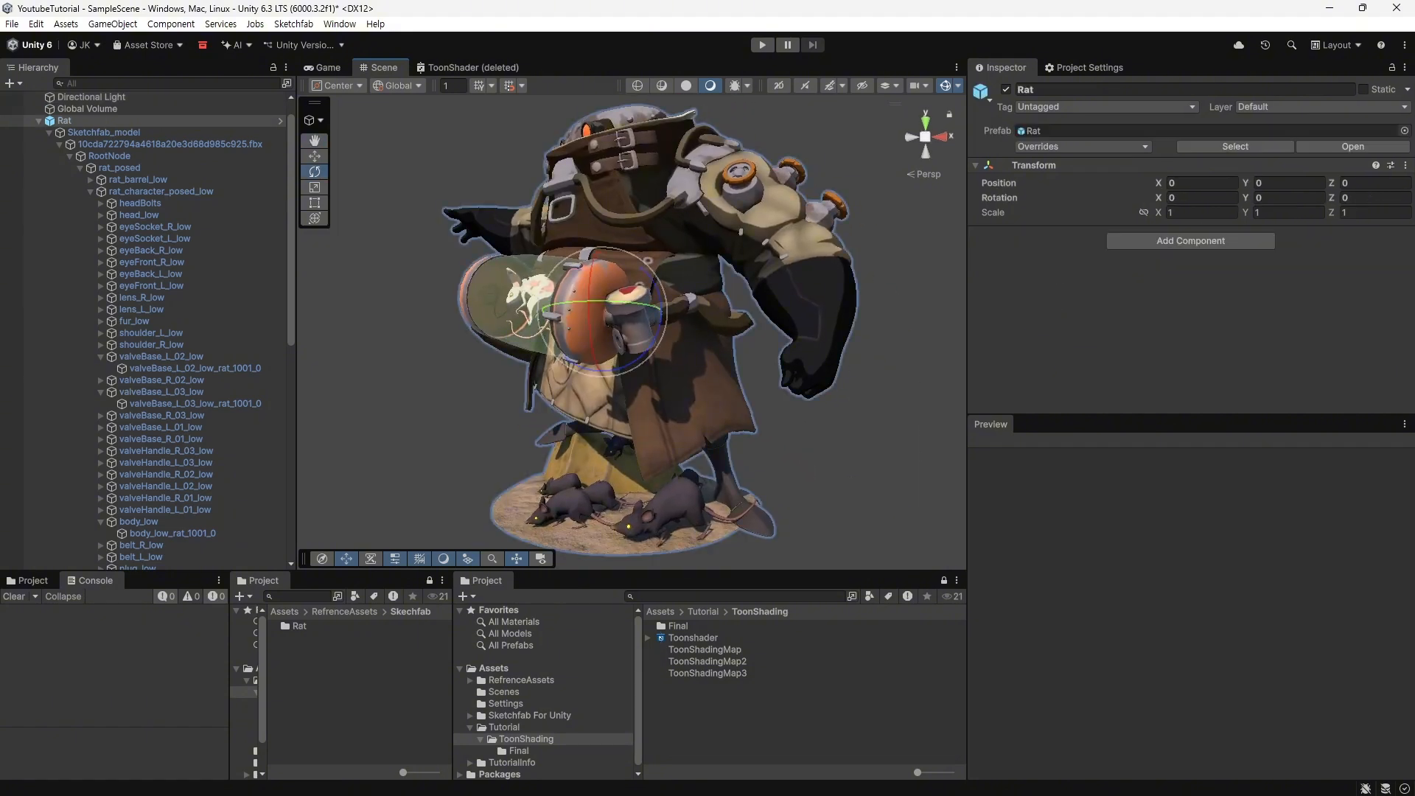
pyautogui.click(695, 375)
pyautogui.scroll(-3, 1179, 294)
pyautogui.scroll(-2, 1186, 243)
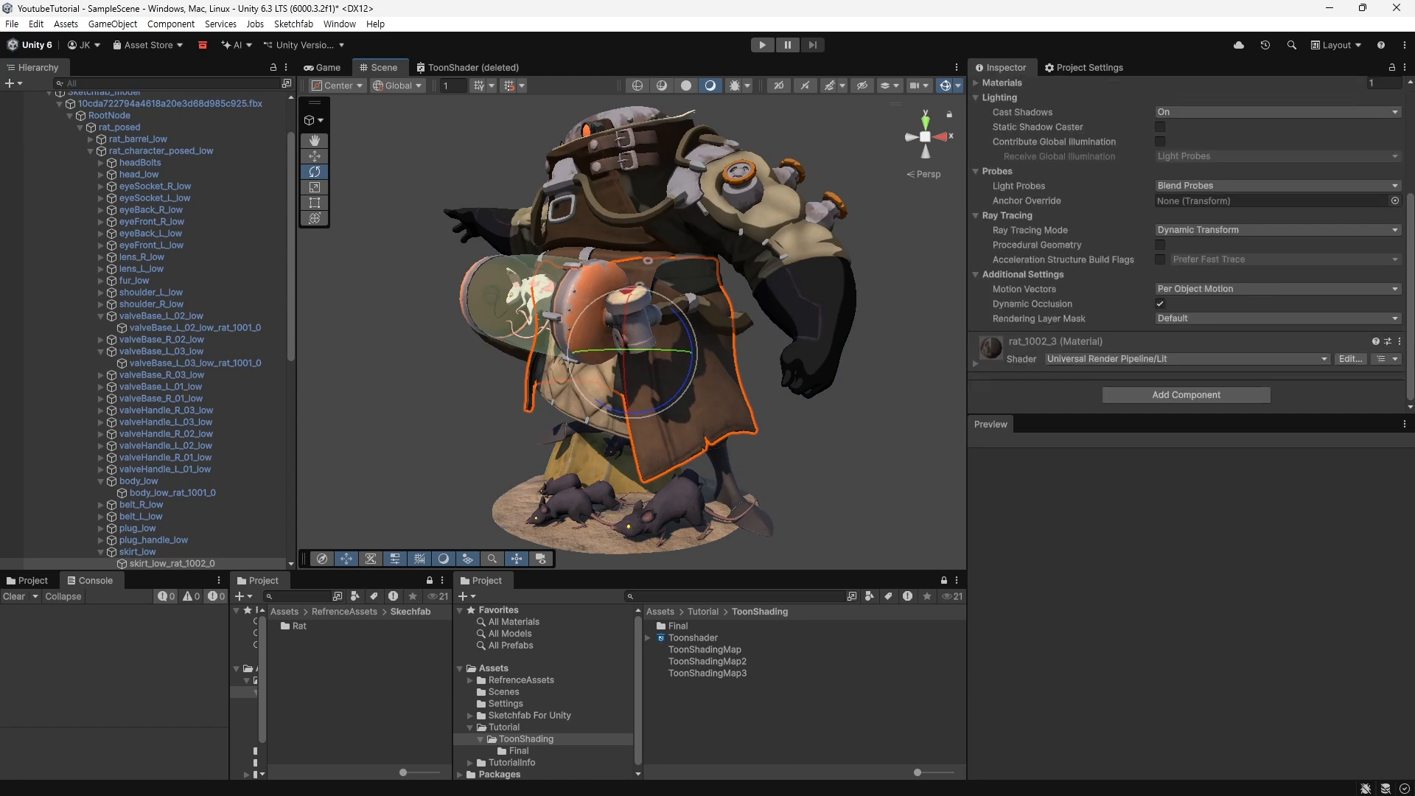
pyautogui.moveTo(693, 637); pyautogui.dragTo(1068, 346)
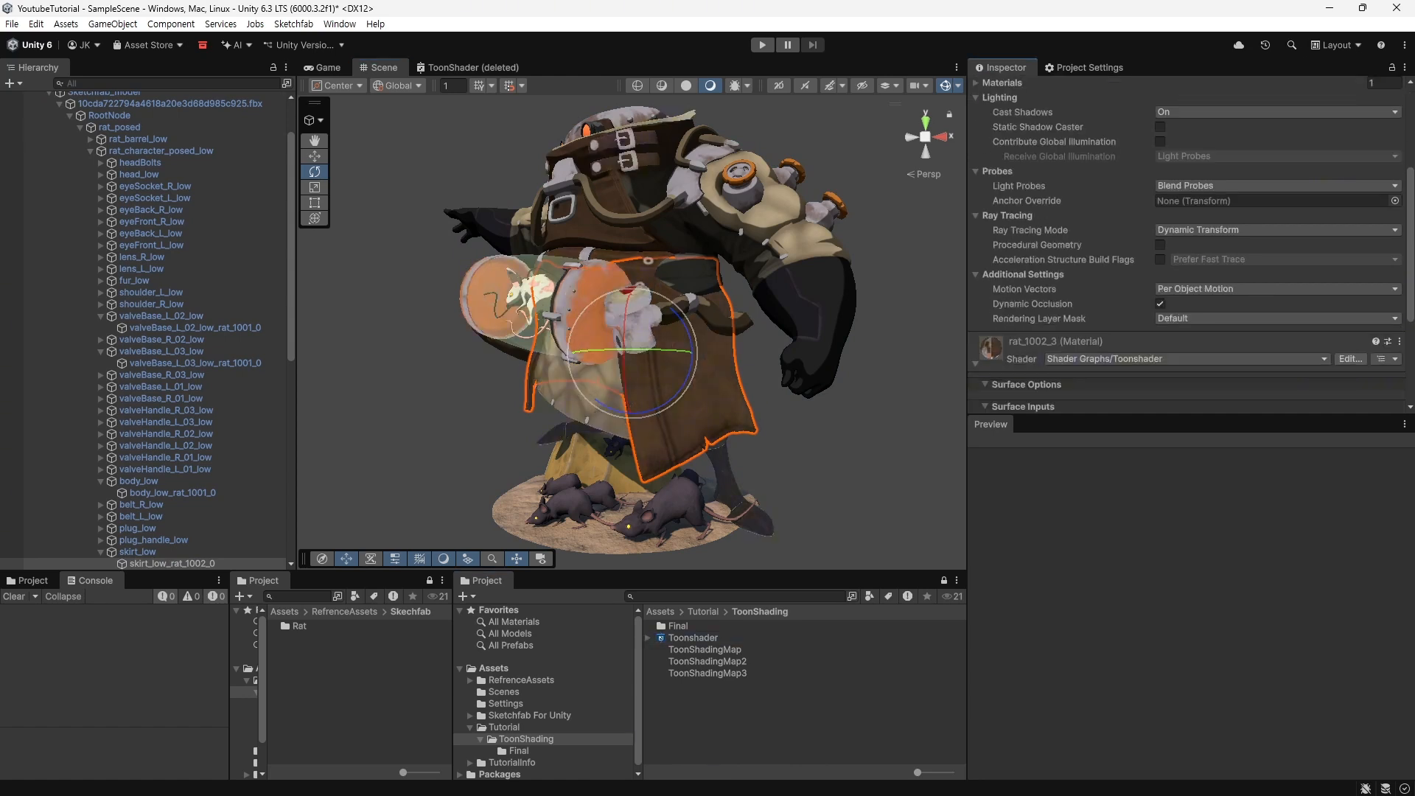
pyautogui.scroll(-5, 1370, 384)
pyautogui.scroll(-2, 1371, 383)
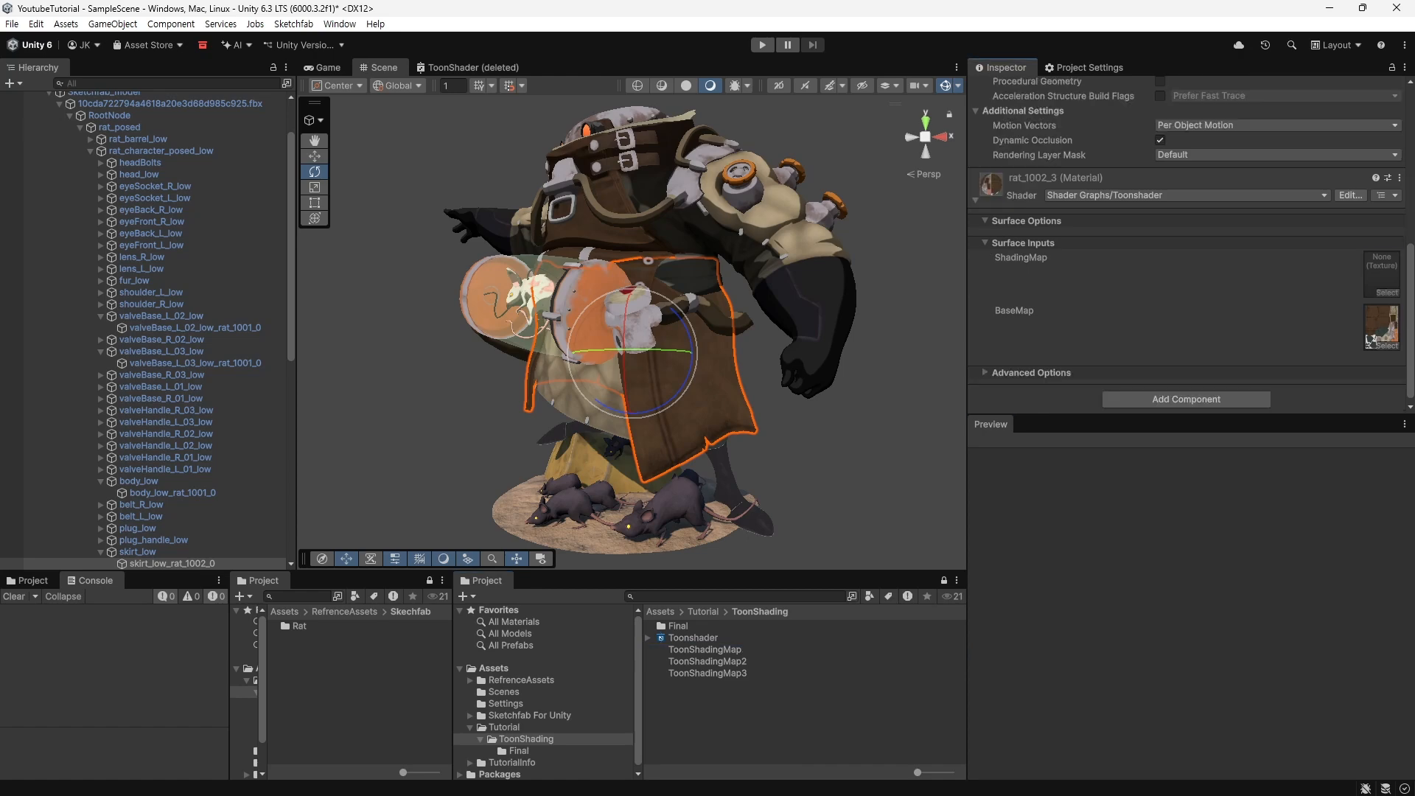
pyautogui.moveTo(1381, 277); pyautogui.dragTo(1381, 274)
pyautogui.keyDown('alt'); pyautogui.moveTo(663, 317); pyautogui.dragTo(825, 353); pyautogui.keyUp('alt')
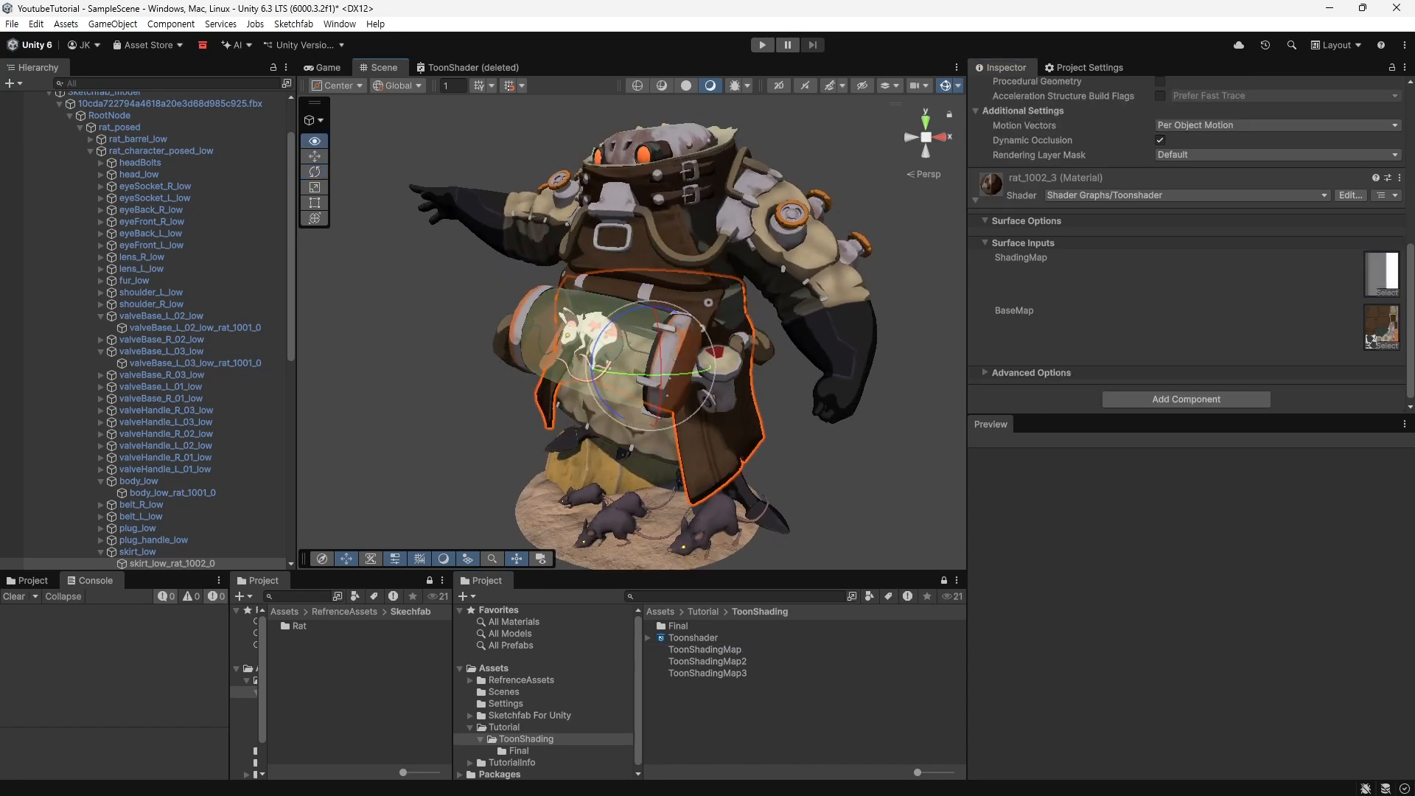
# Step: Unlock the Project view that shows the Sketchfab assets and reveal the skirt's rat_1002_3 material in its folder
pyautogui.rightClick(1027, 183)
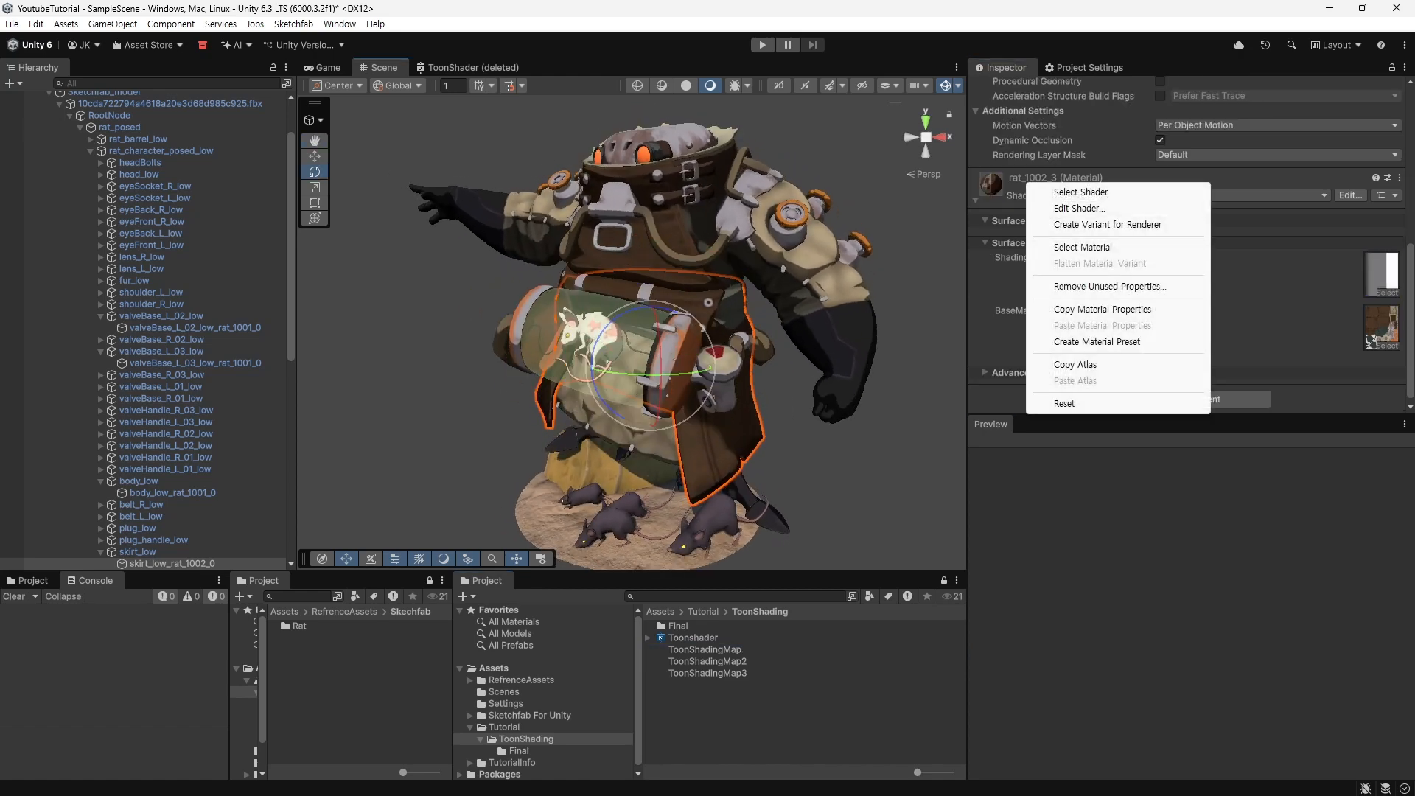
pyautogui.click(429, 580)
pyautogui.rightClick(1020, 185)
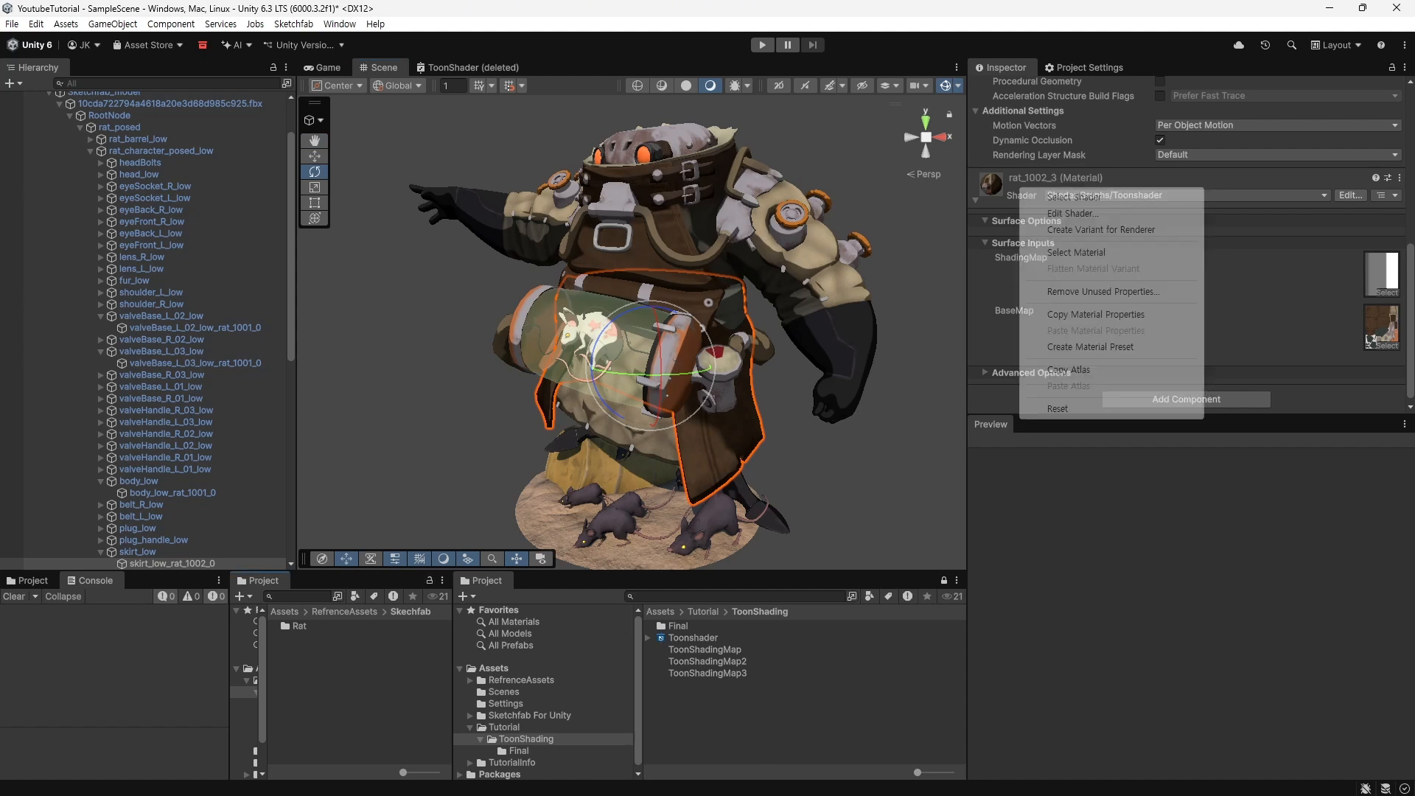
pyautogui.click(1076, 252)
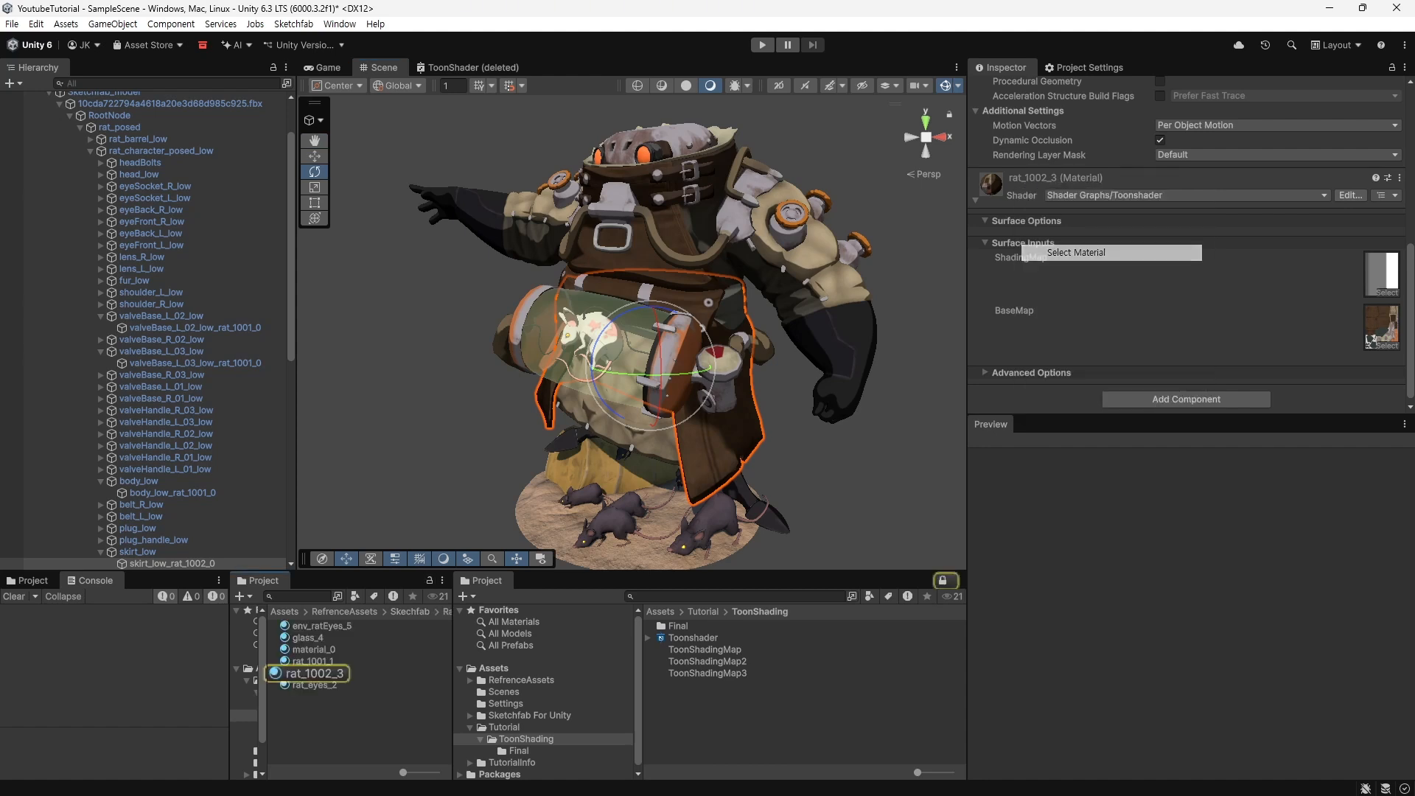
pyautogui.click(358, 722)
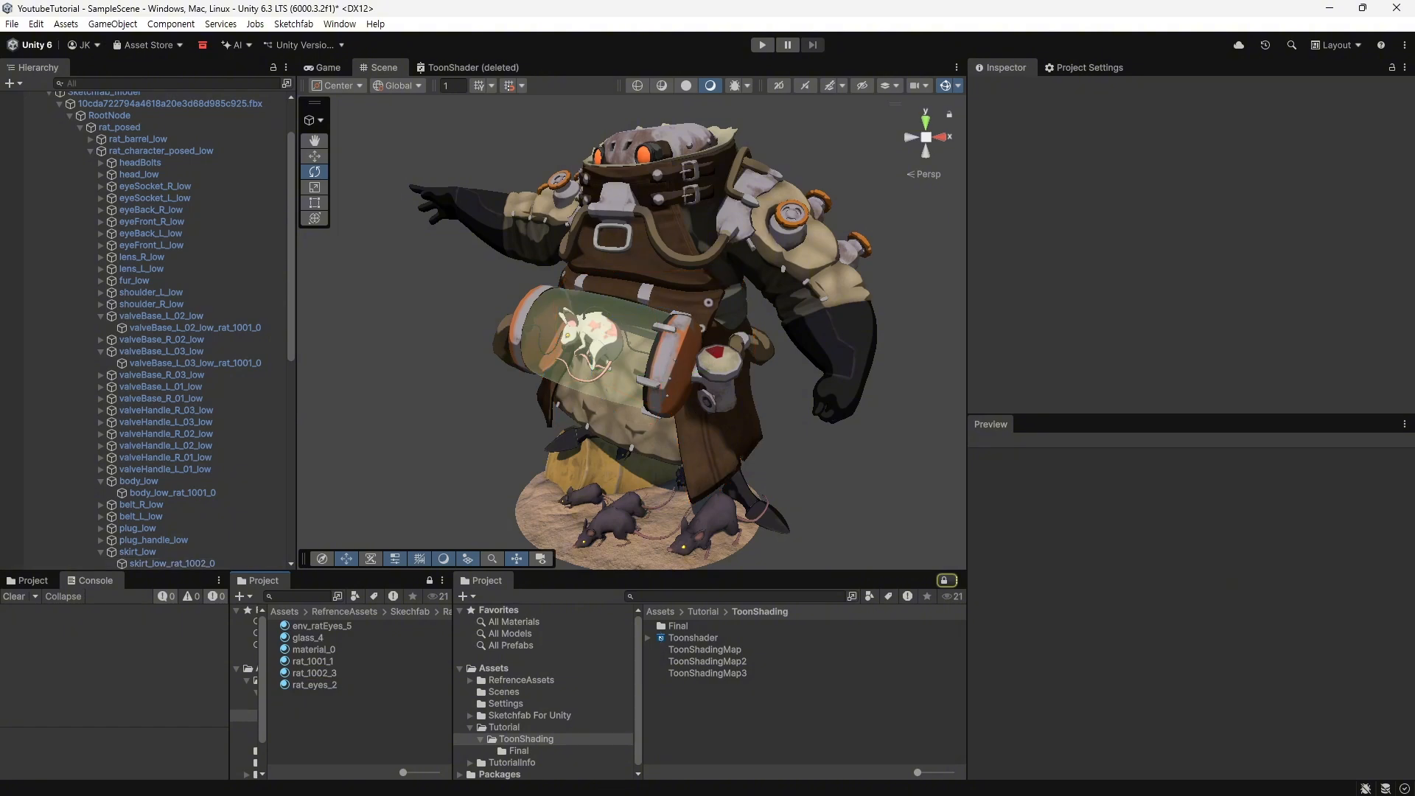
# Step: Apply the Toonshader to the env_ratEyes_5 material and assign ToonShadingMap to its ShadingMap input
pyautogui.click(321, 625)
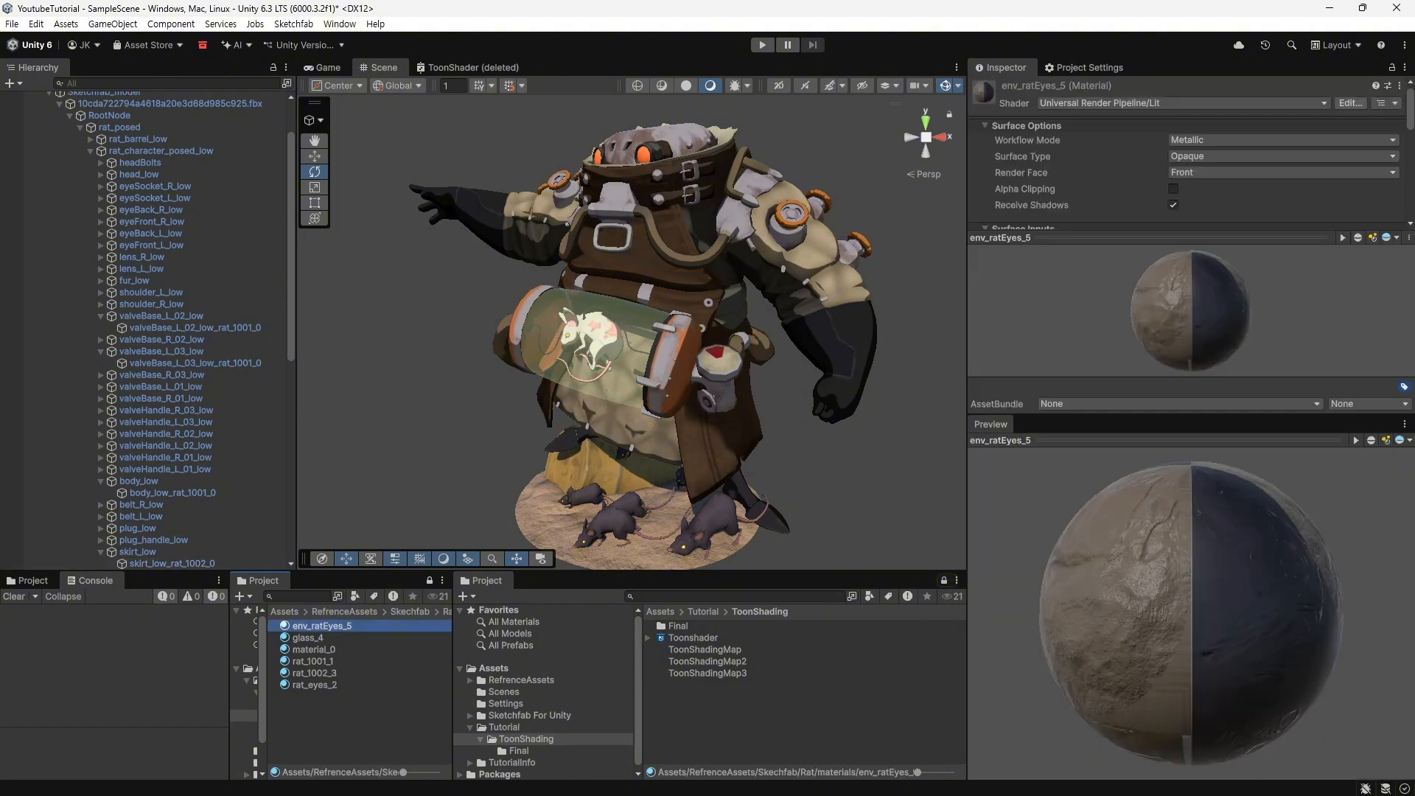
pyautogui.moveTo(693, 637); pyautogui.dragTo(1076, 210)
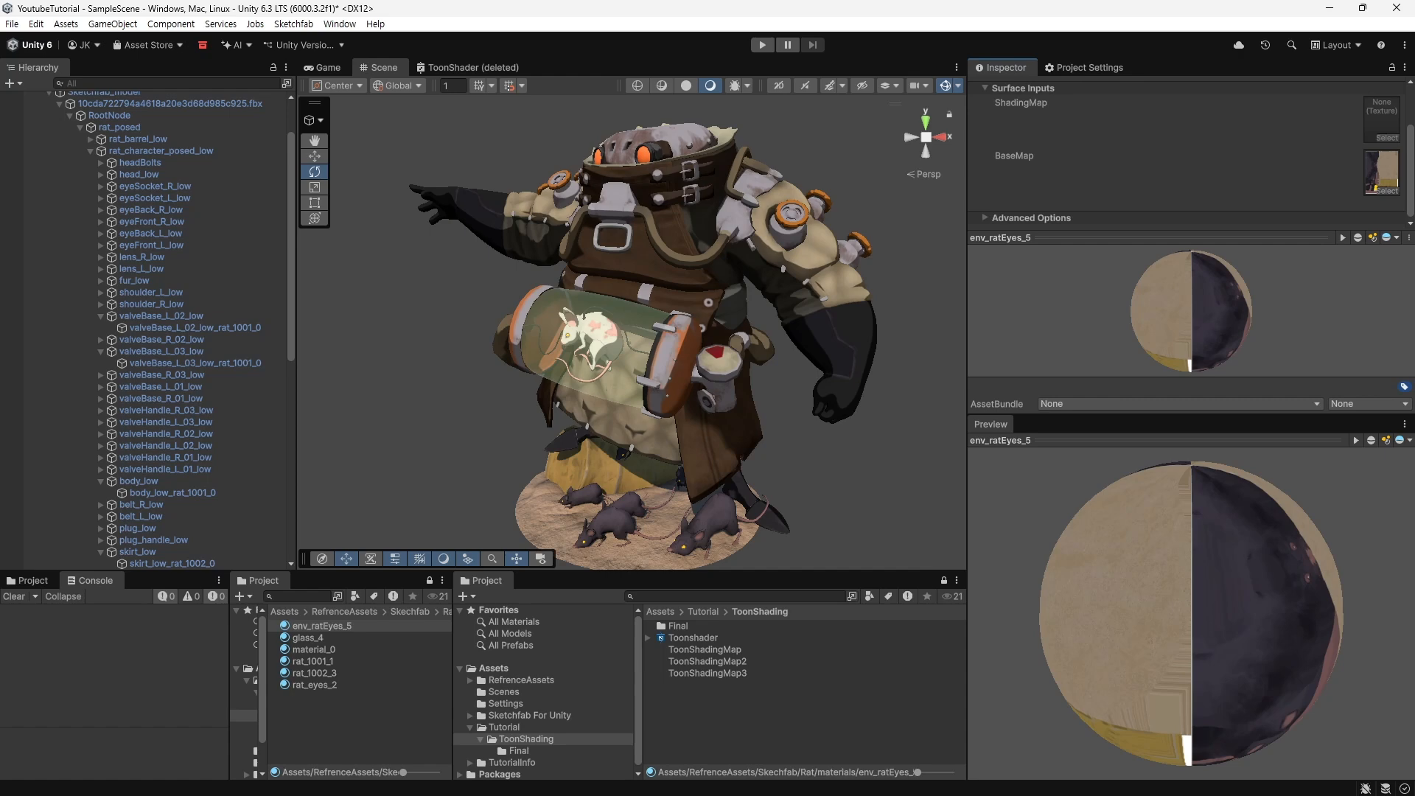
pyautogui.moveTo(705, 649); pyautogui.dragTo(1381, 119)
# Step: Enlarge the Inspector's property area, apply the Toonshader to material_0, and assign ToonShadingMap as its ShadingMap
pyautogui.click(314, 649)
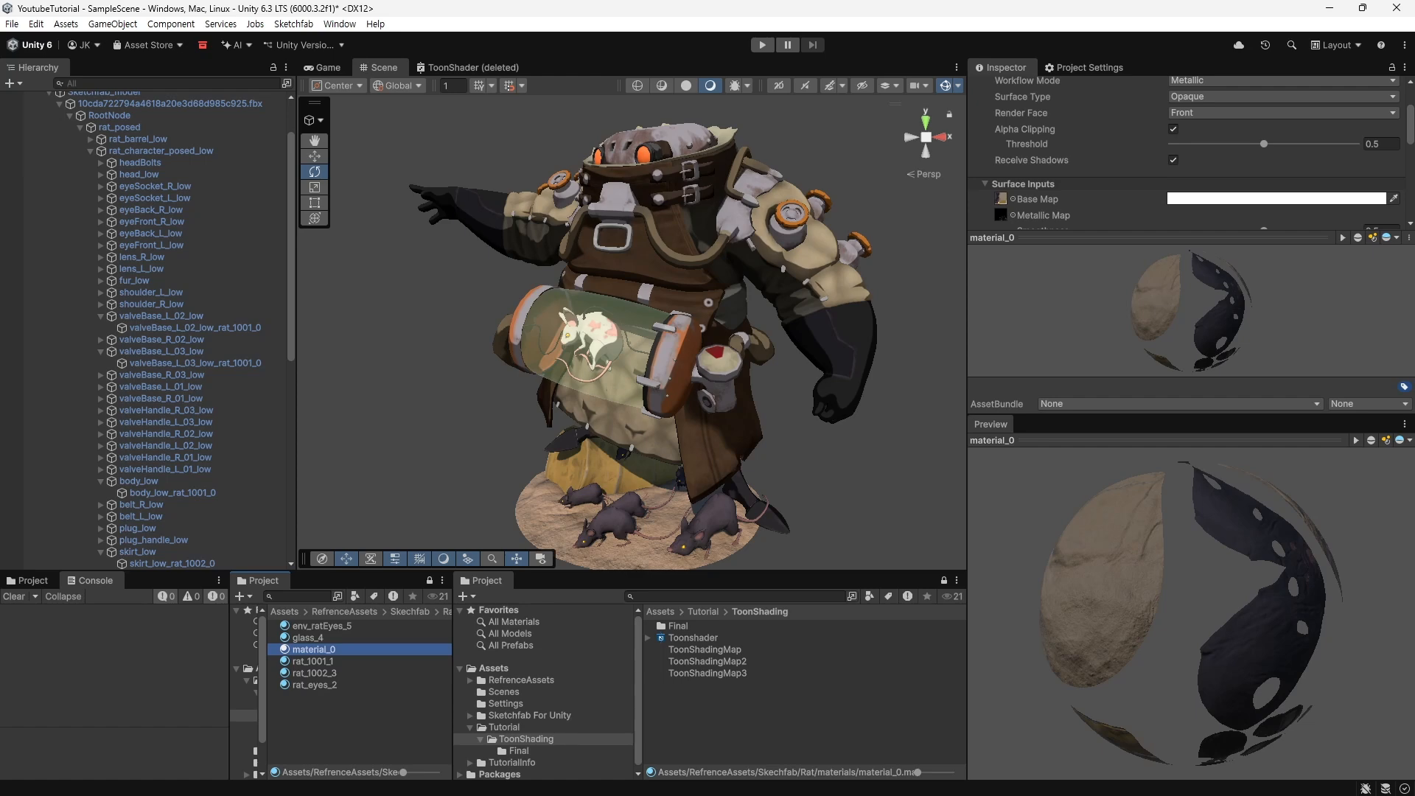
pyautogui.moveTo(1179, 414); pyautogui.dragTo(1179, 605)
pyautogui.scroll(2, 1178, 294)
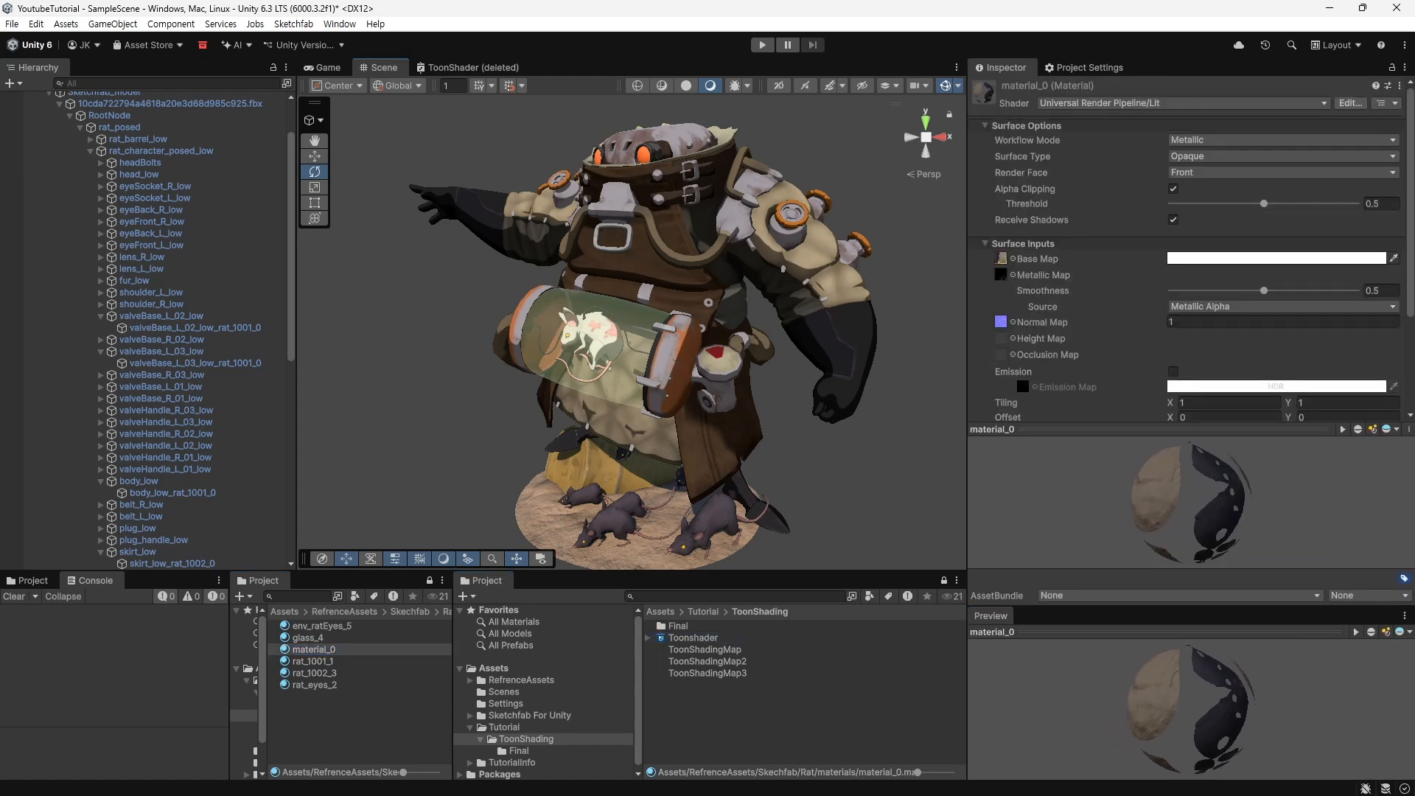
pyautogui.moveTo(693, 637); pyautogui.dragTo(322, 649)
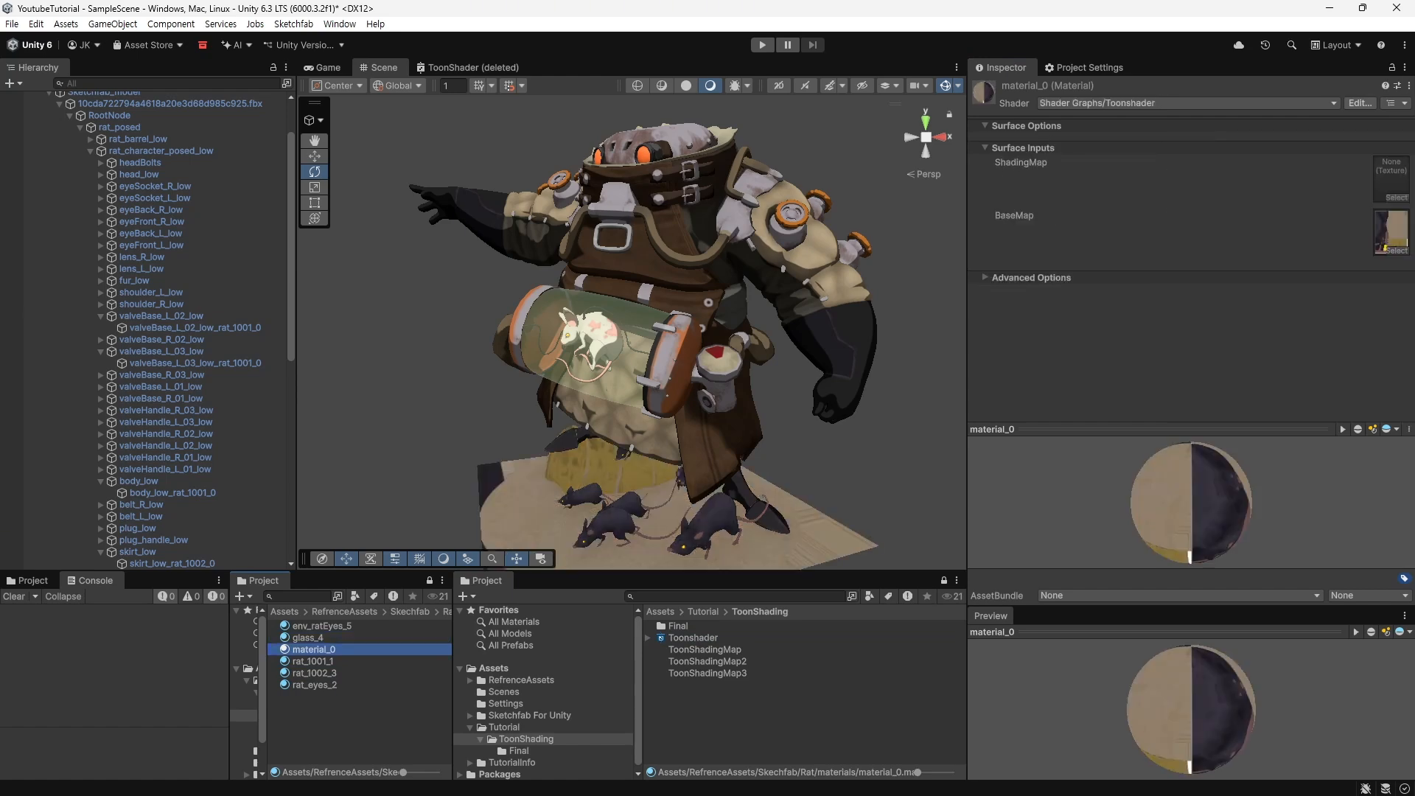
pyautogui.moveTo(705, 649); pyautogui.dragTo(1389, 177)
# Step: Check the rat_1001_1 and rat_1002_3 materials, then apply the Toonshader to rat_eyes_2 and assign ToonShadingMap as its ShadingMap
pyautogui.click(314, 661)
pyautogui.click(315, 673)
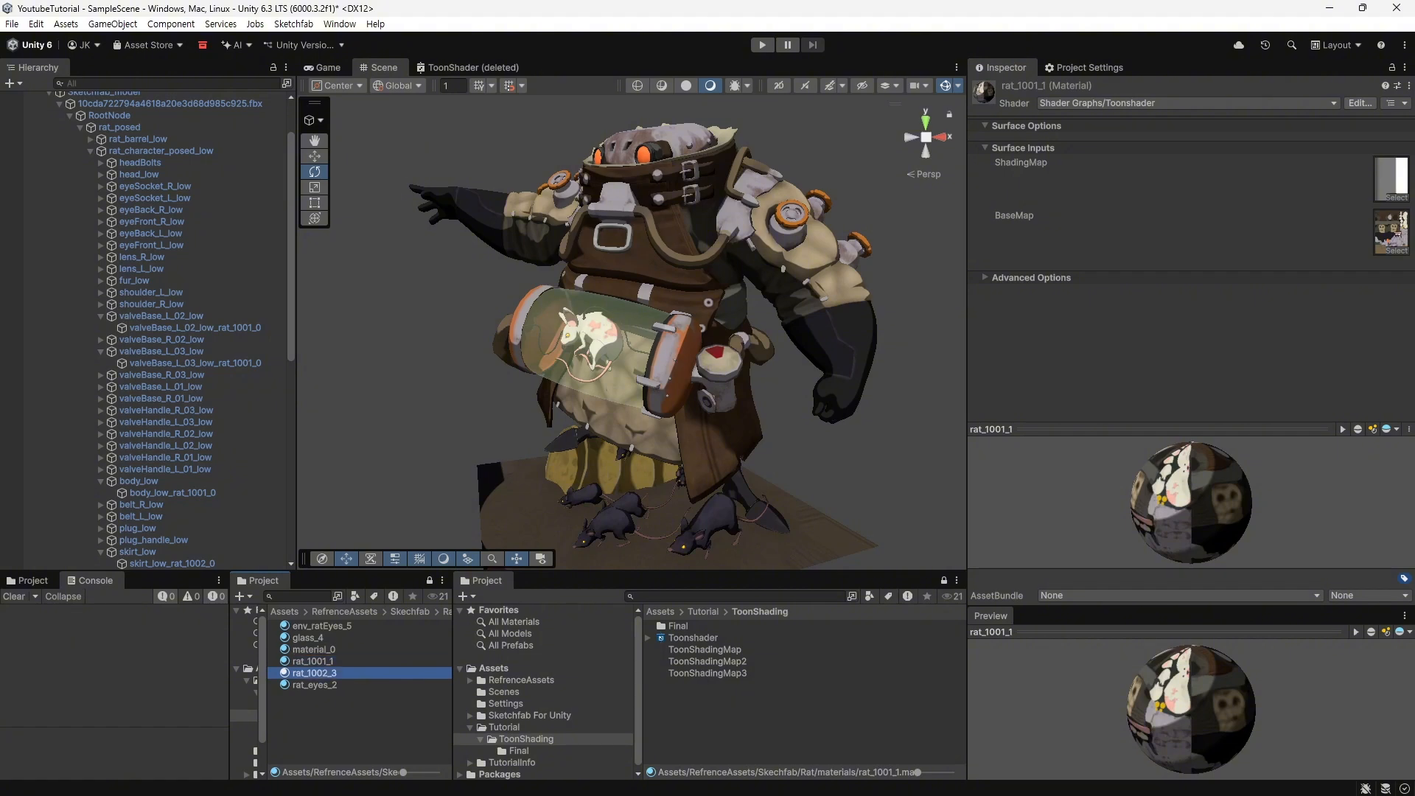
pyautogui.click(314, 685)
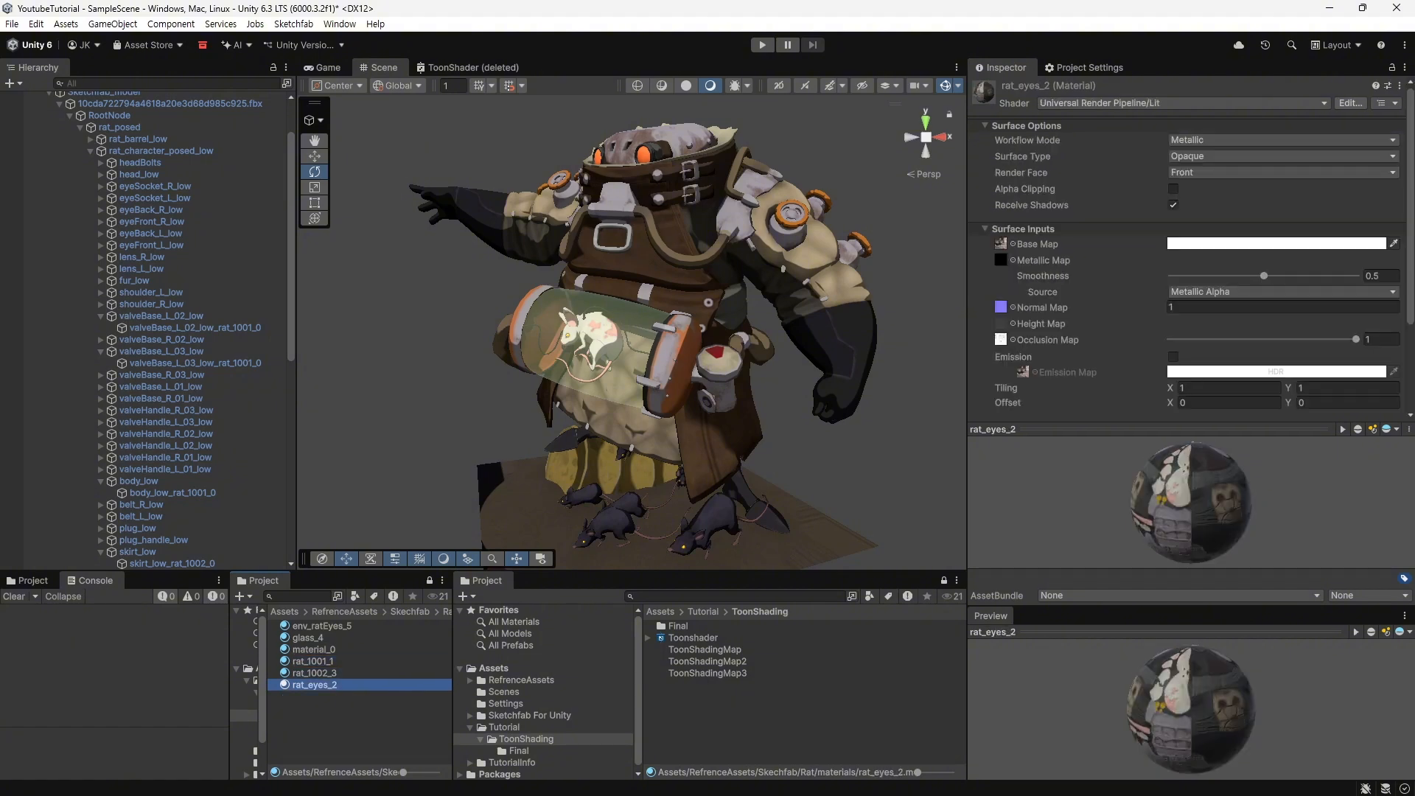
pyautogui.moveTo(692, 637); pyautogui.dragTo(314, 684)
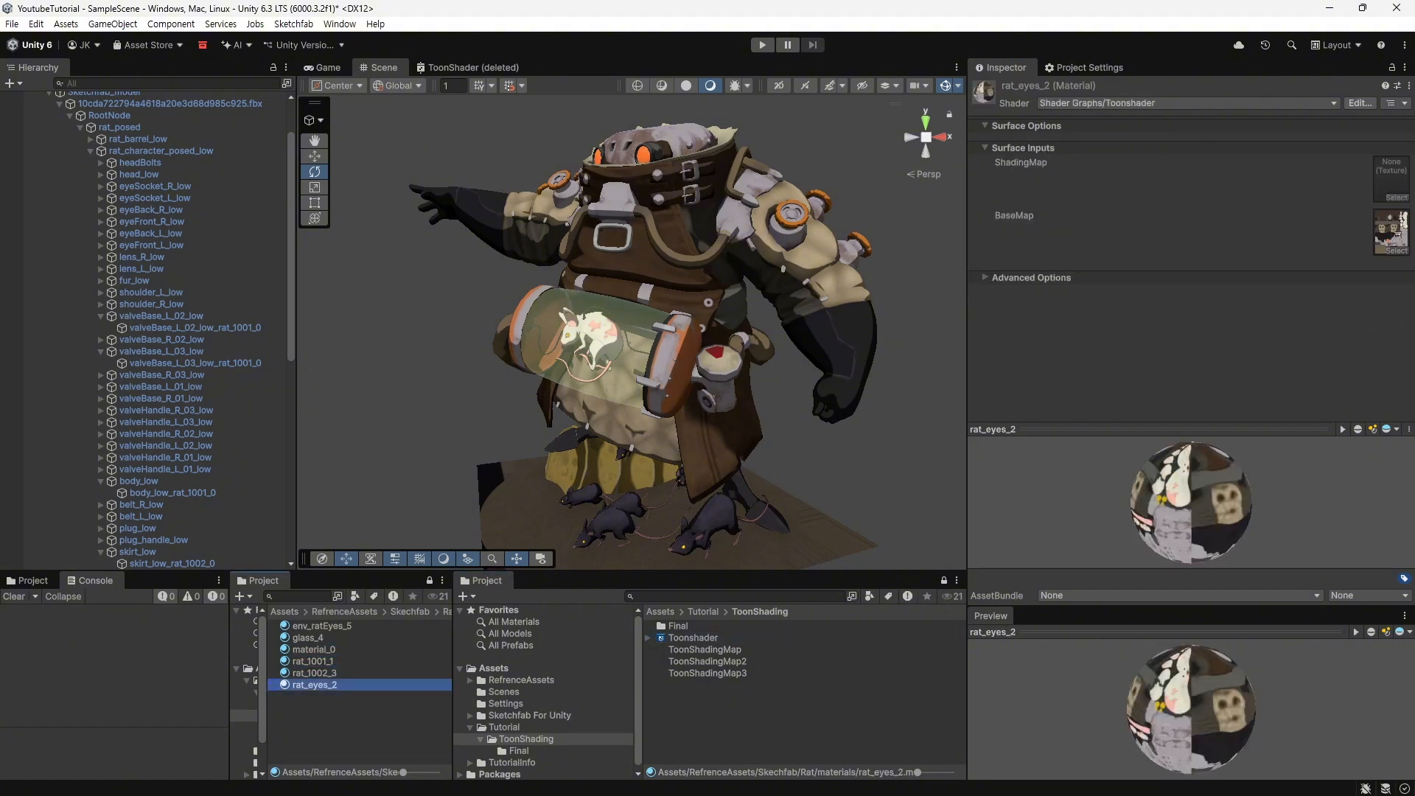
pyautogui.moveTo(704, 650); pyautogui.dragTo(1390, 177)
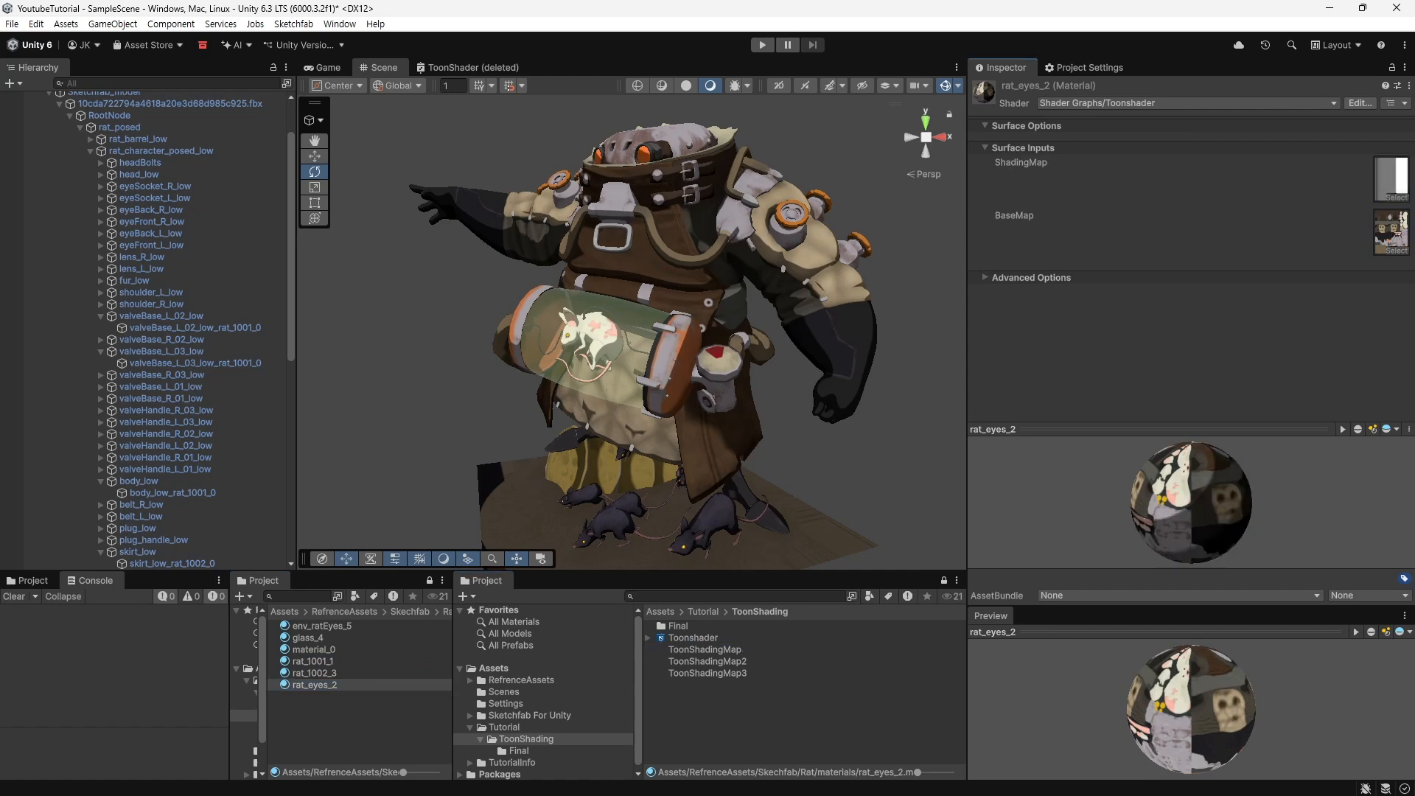
# Step: Select the Directional Light above the rat and rotate it to change the direction of the toon shading
pyautogui.click(906, 295)
pyautogui.keyDown('alt'); pyautogui.moveTo(906, 295); pyautogui.dragTo(899, 331); pyautogui.keyUp('alt')
pyautogui.scroll(-6, 632, 332)
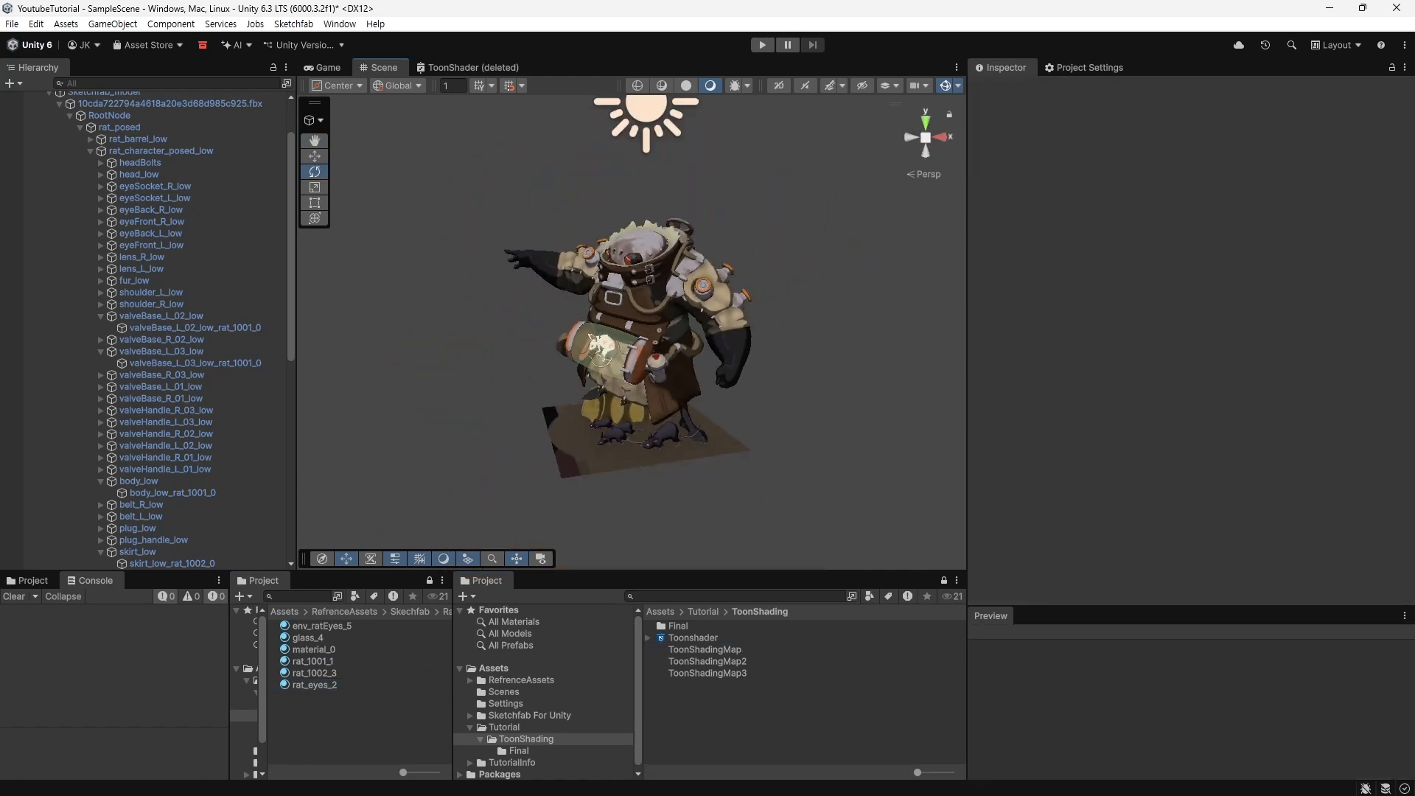
pyautogui.keyDown('alt'); pyautogui.moveTo(632, 332); pyautogui.dragTo(737, 420); pyautogui.keyUp('alt')
pyautogui.click(689, 117)
pyautogui.moveTo(681, 125); pyautogui.dragTo(659, 177, button='middle')
pyautogui.moveTo(660, 180); pyautogui.dragTo(627, 236)
pyautogui.scroll(4, 626, 236)
pyautogui.moveTo(626, 235); pyautogui.dragTo(636, 294, button='middle')
pyautogui.keyDown('alt'); pyautogui.moveTo(635, 295); pyautogui.dragTo(714, 236); pyautogui.keyUp('alt')
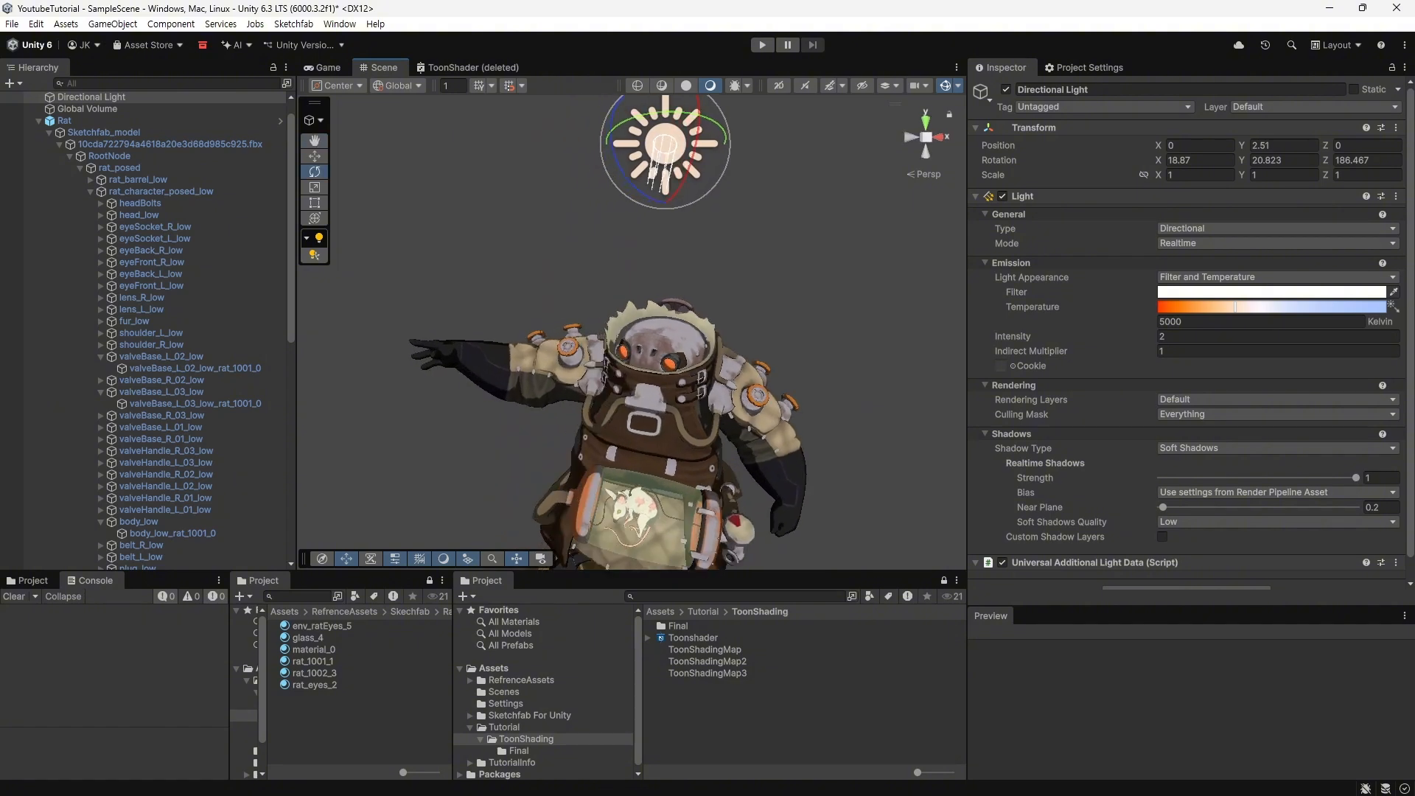
pyautogui.moveTo(663, 140)
pyautogui.mouseDown()
pyautogui.moveTo(666, 173)
pyautogui.moveTo(672, 147)
pyautogui.moveTo(641, 177)
pyautogui.moveTo(604, 158)
pyautogui.moveTo(619, 148)
pyautogui.mouseUp()
# Step: Select the ground mesh ground_low_env_0 beneath the rat
pyautogui.scroll(-4, 605, 159)
pyautogui.moveTo(626, 295); pyautogui.dragTo(659, 248, button='middle')
pyautogui.moveTo(660, 248)
pyautogui.keyDown('alt'); pyautogui.mouseDown()
pyautogui.moveTo(708, 250)
pyautogui.moveTo(656, 266)
pyautogui.mouseUp(); pyautogui.keyUp('alt')
pyautogui.click(655, 331)
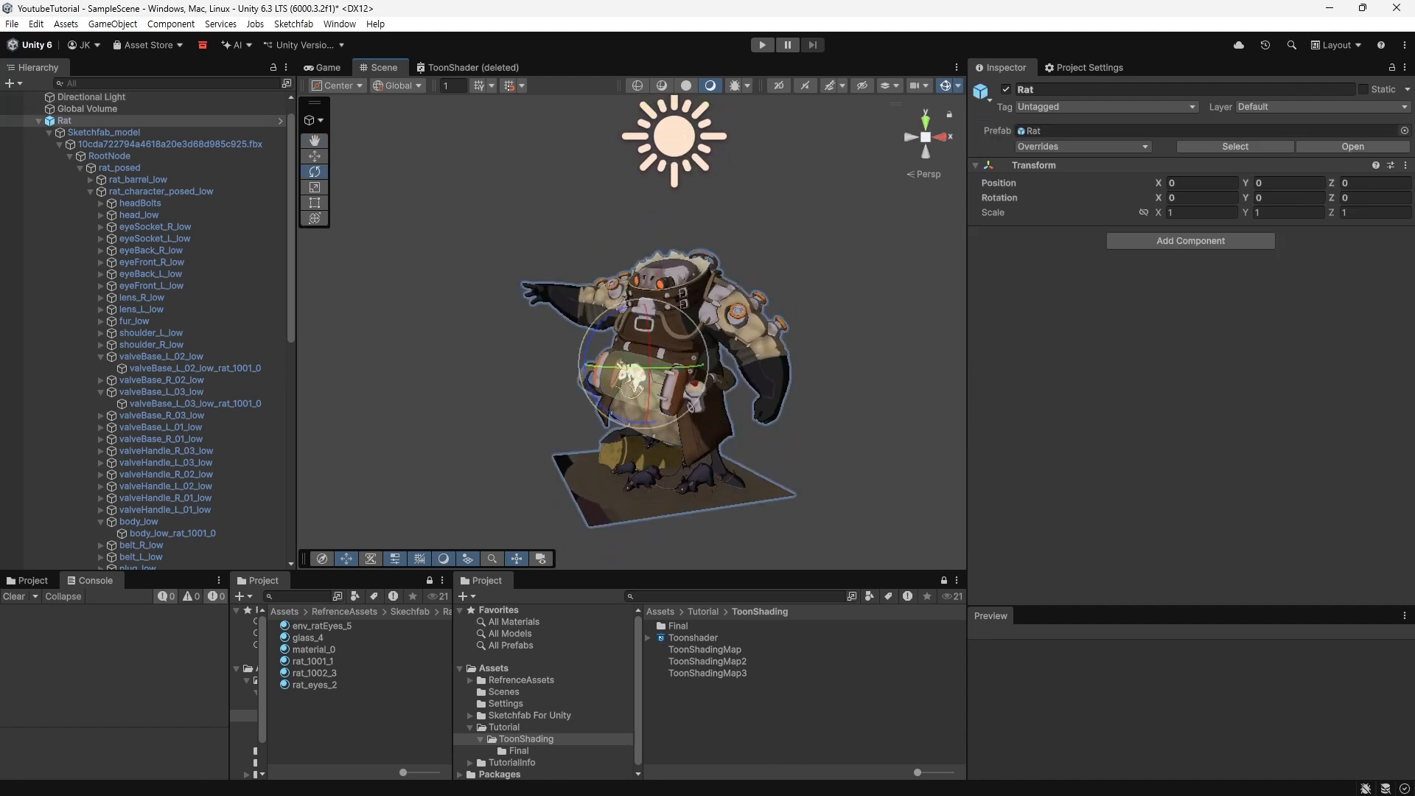
pyautogui.click(628, 507)
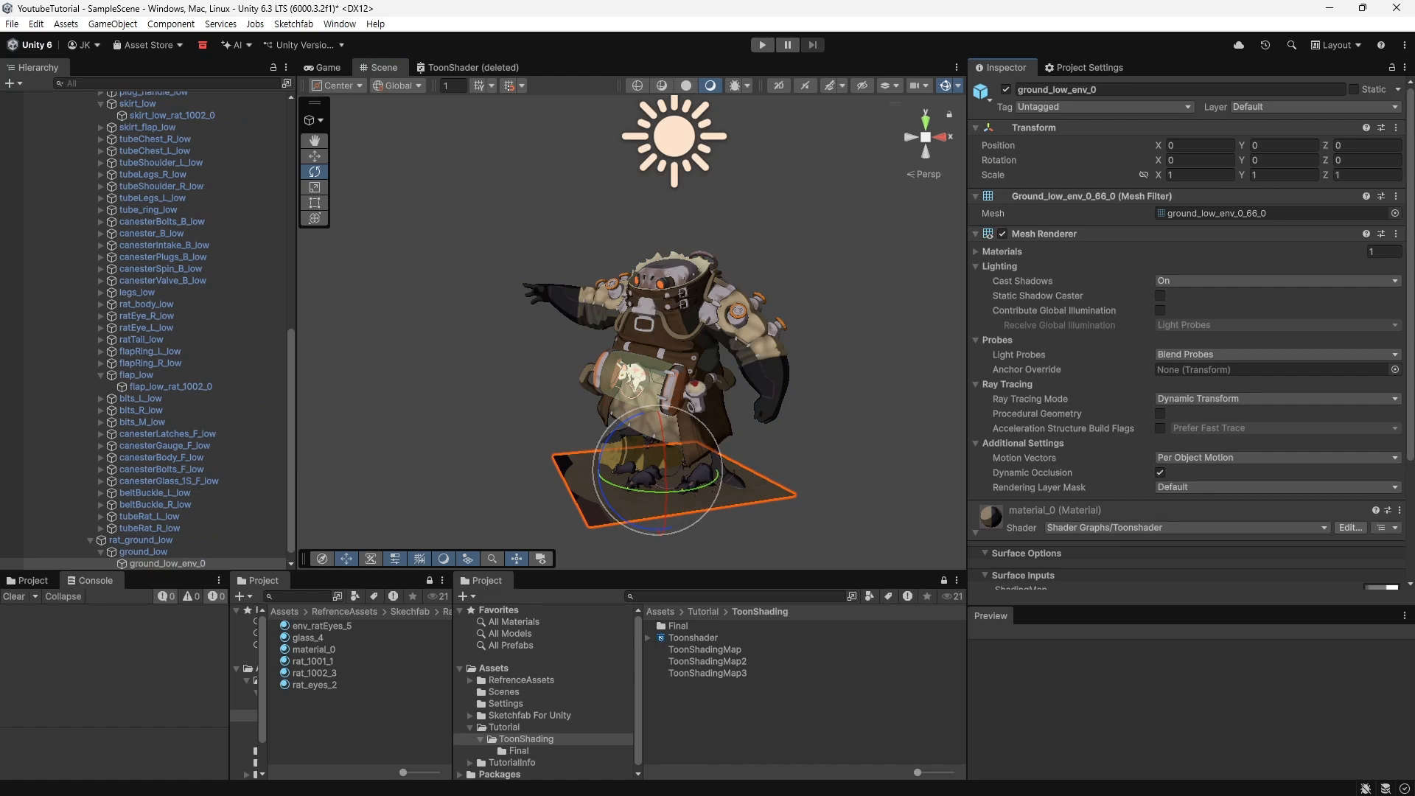
# Step: Open the Toonshader graph full-screen, enable Alpha Clipping in its Universal target settings, and save the graph
pyautogui.moveTo(0, 121); pyautogui.dragTo(536, 165)
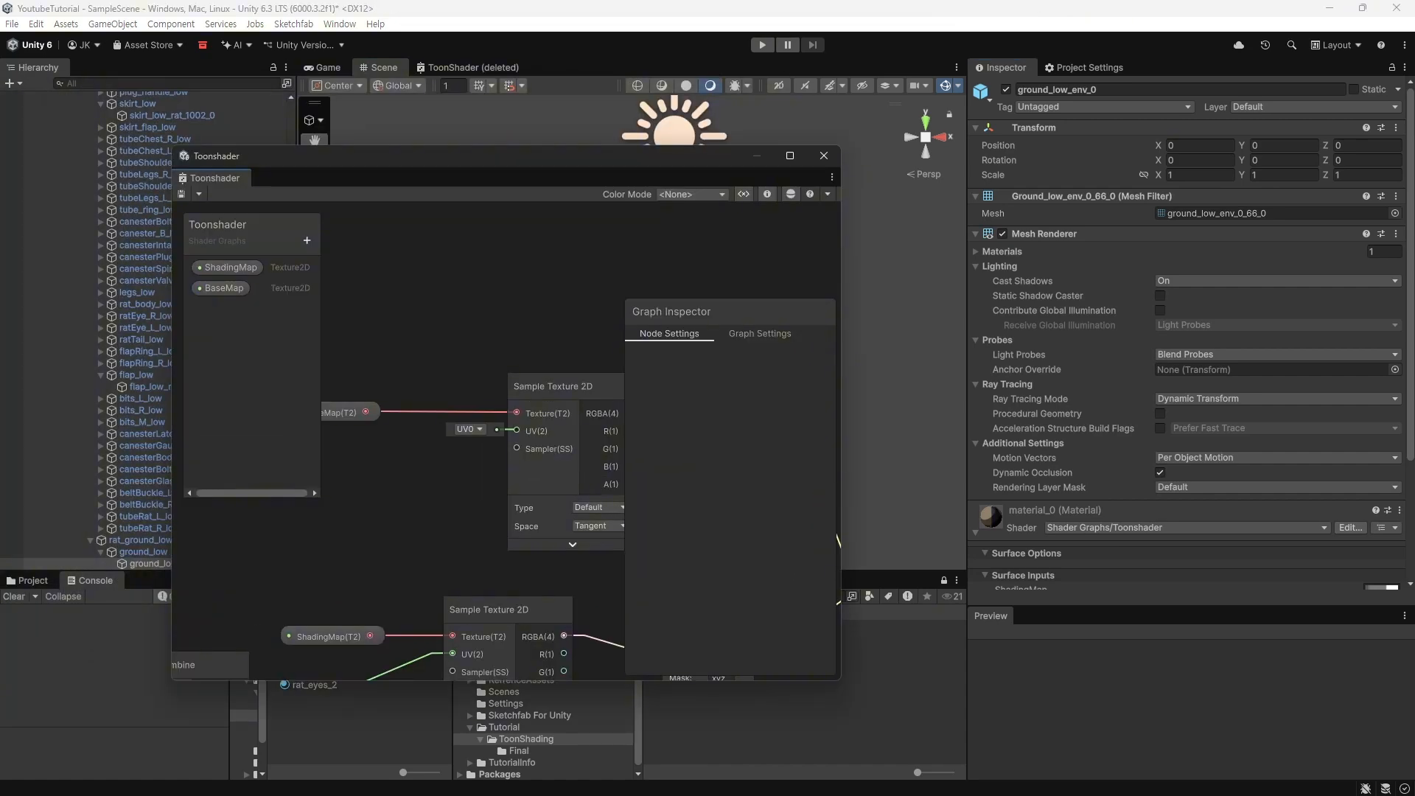
pyautogui.click(796, 155)
pyautogui.moveTo(1017, 428); pyautogui.dragTo(891, 413, button='middle')
pyautogui.click(888, 413)
pyautogui.moveTo(1010, 167); pyautogui.dragTo(936, 241)
pyautogui.click(1333, 449)
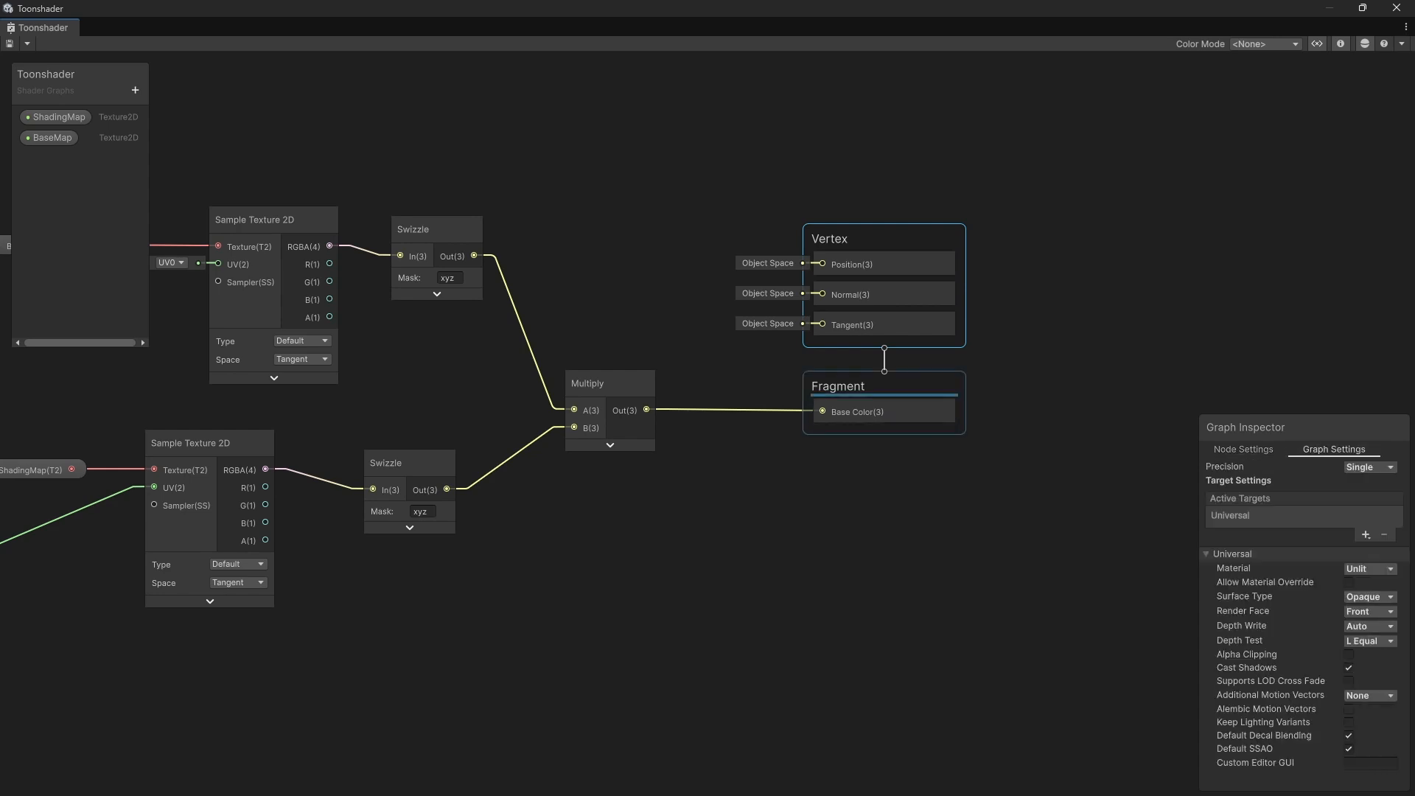
pyautogui.click(887, 388)
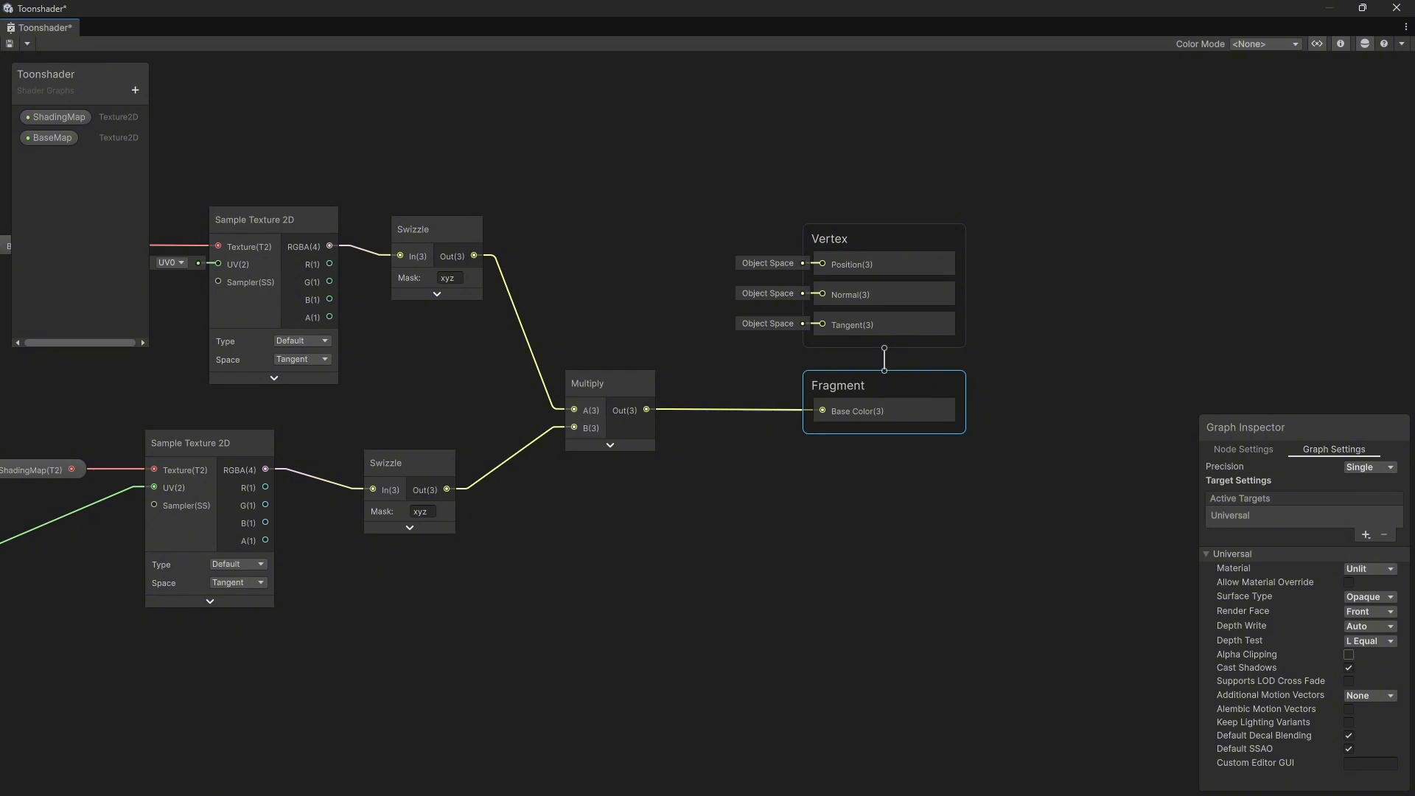
pyautogui.click(1348, 654)
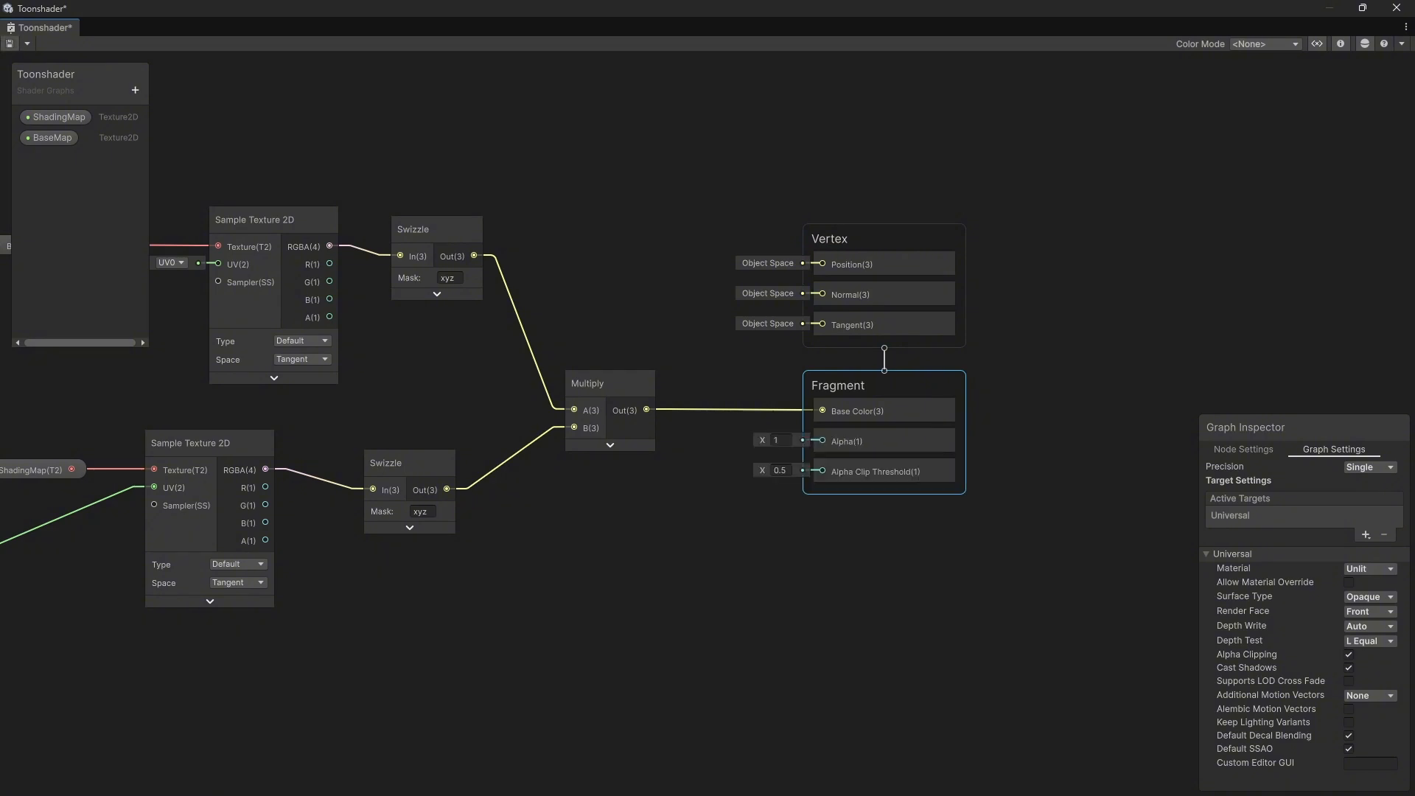
pyautogui.hotkey('ctrl', 's')
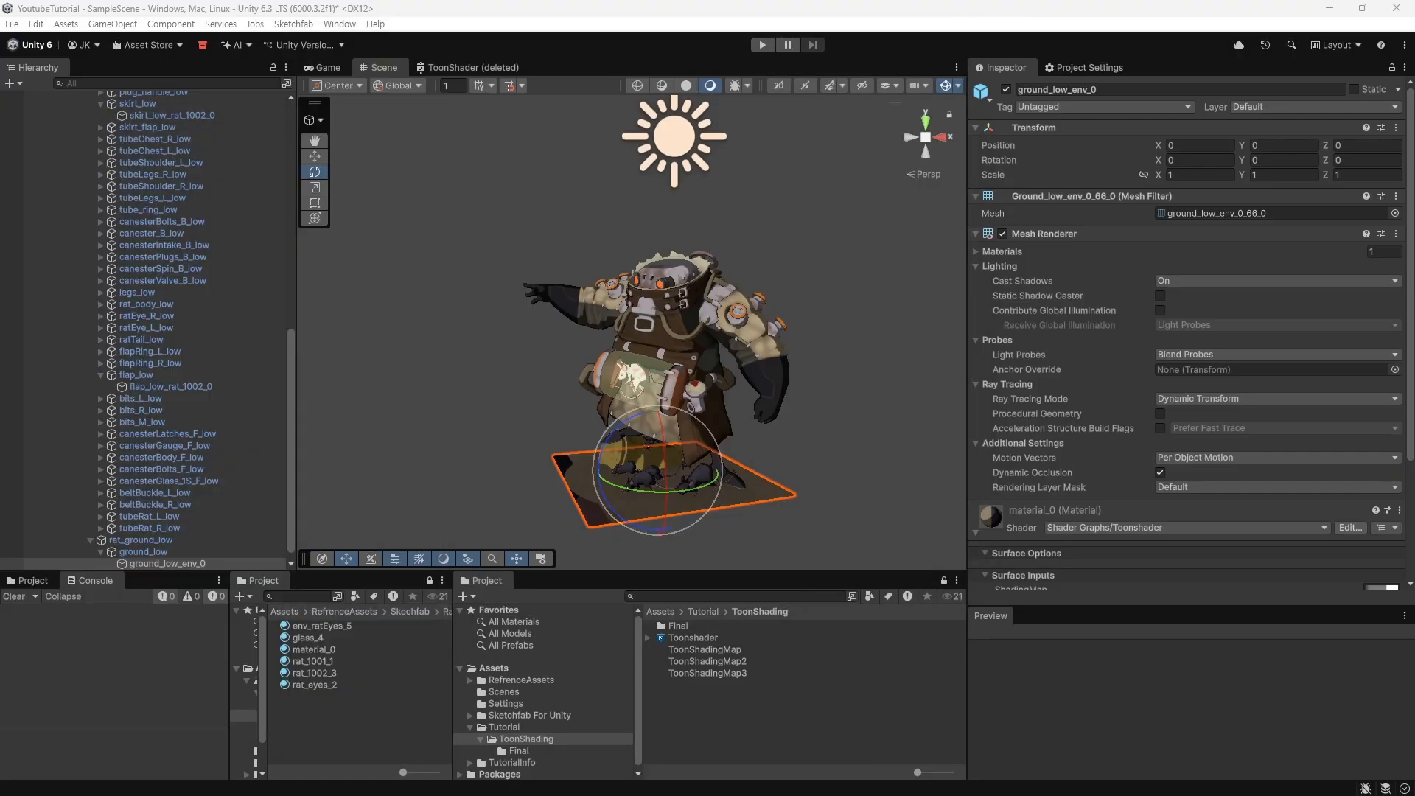
# Step: Connect the alpha output of the BaseMap's Sample Texture 2D node to the Fragment's Alpha input and save the Toonshader graph
pyautogui.moveTo(0, 171); pyautogui.dragTo(910, 143)
pyautogui.doubleClick(911, 143)
pyautogui.moveTo(899, 442); pyautogui.dragTo(807, 438, button='middle')
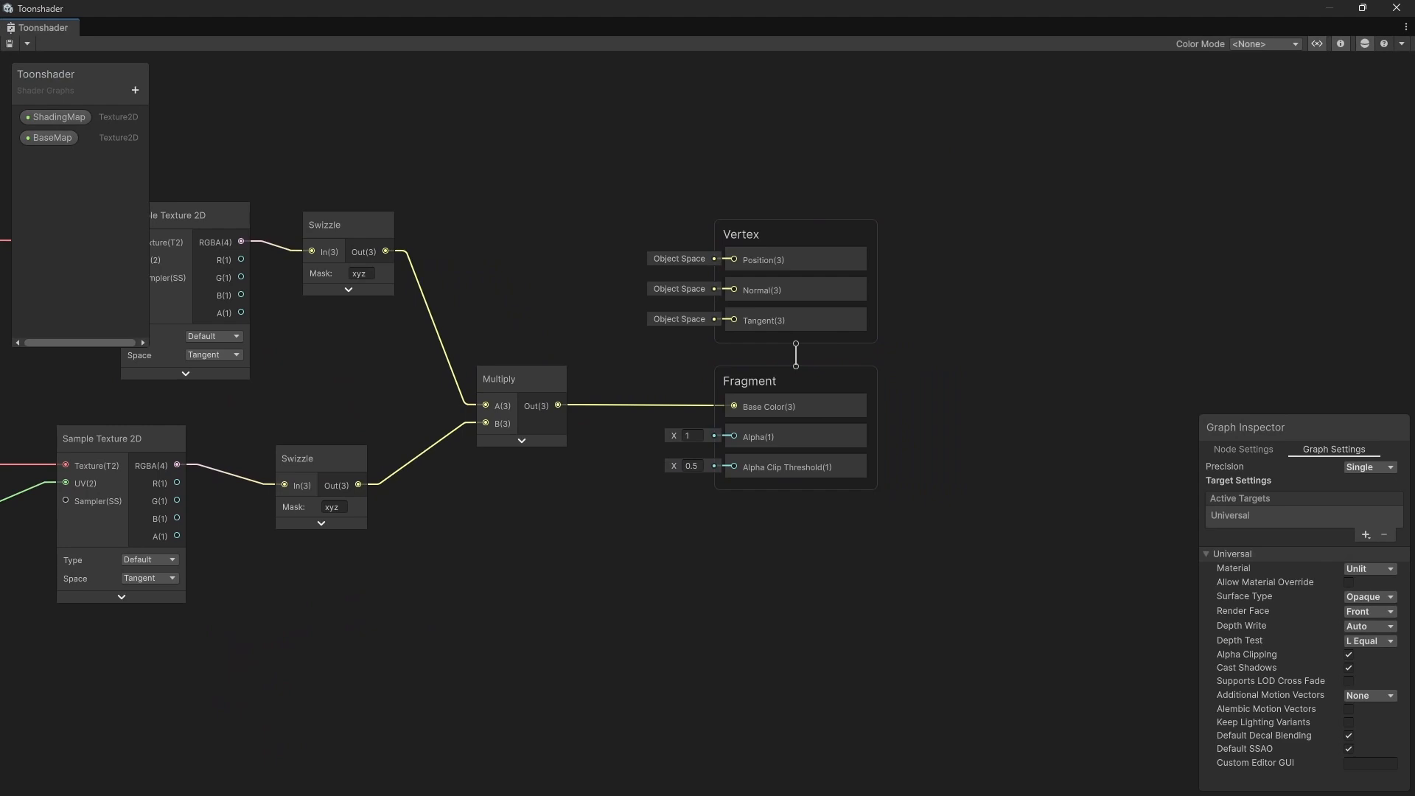
pyautogui.moveTo(185, 285); pyautogui.dragTo(295, 265, button='middle')
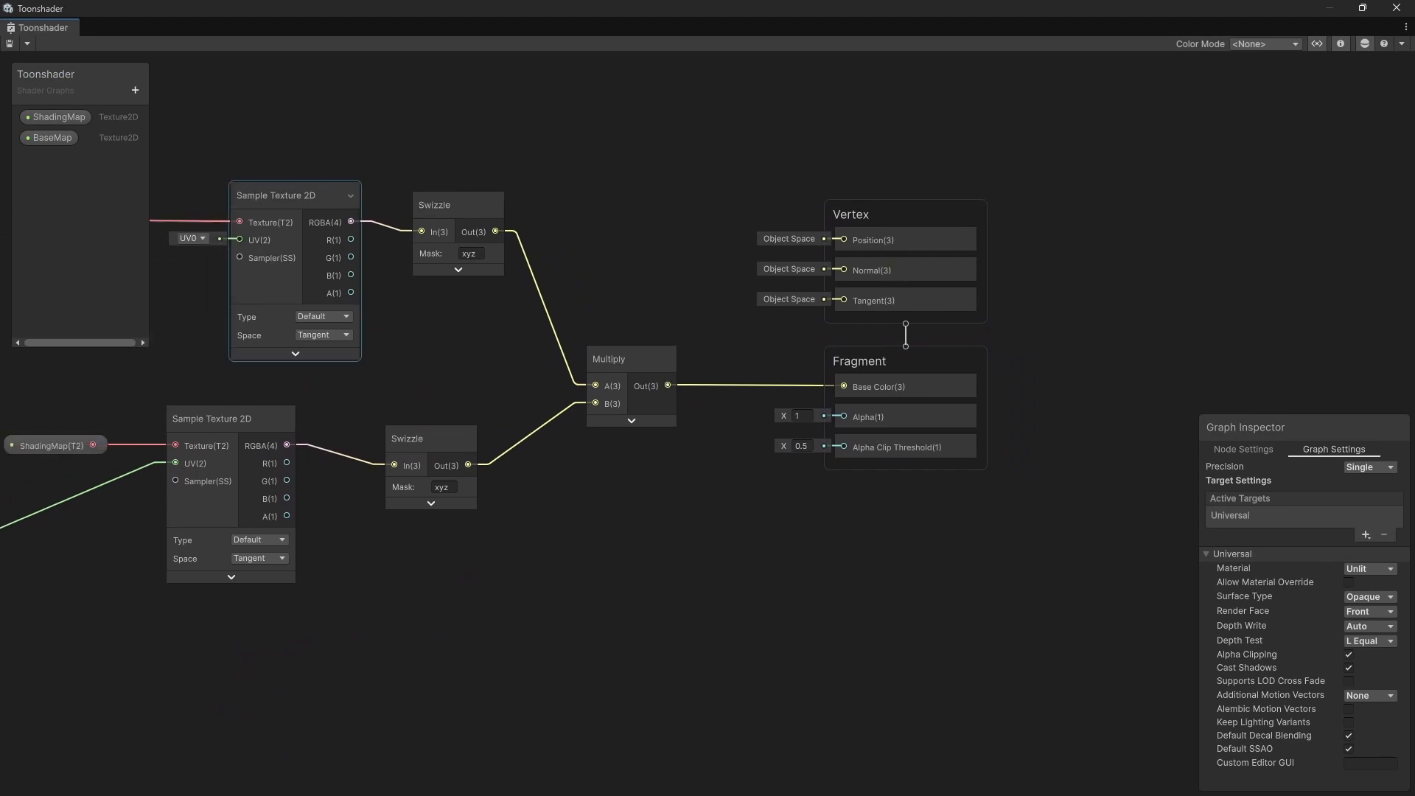
pyautogui.moveTo(351, 293); pyautogui.dragTo(844, 416)
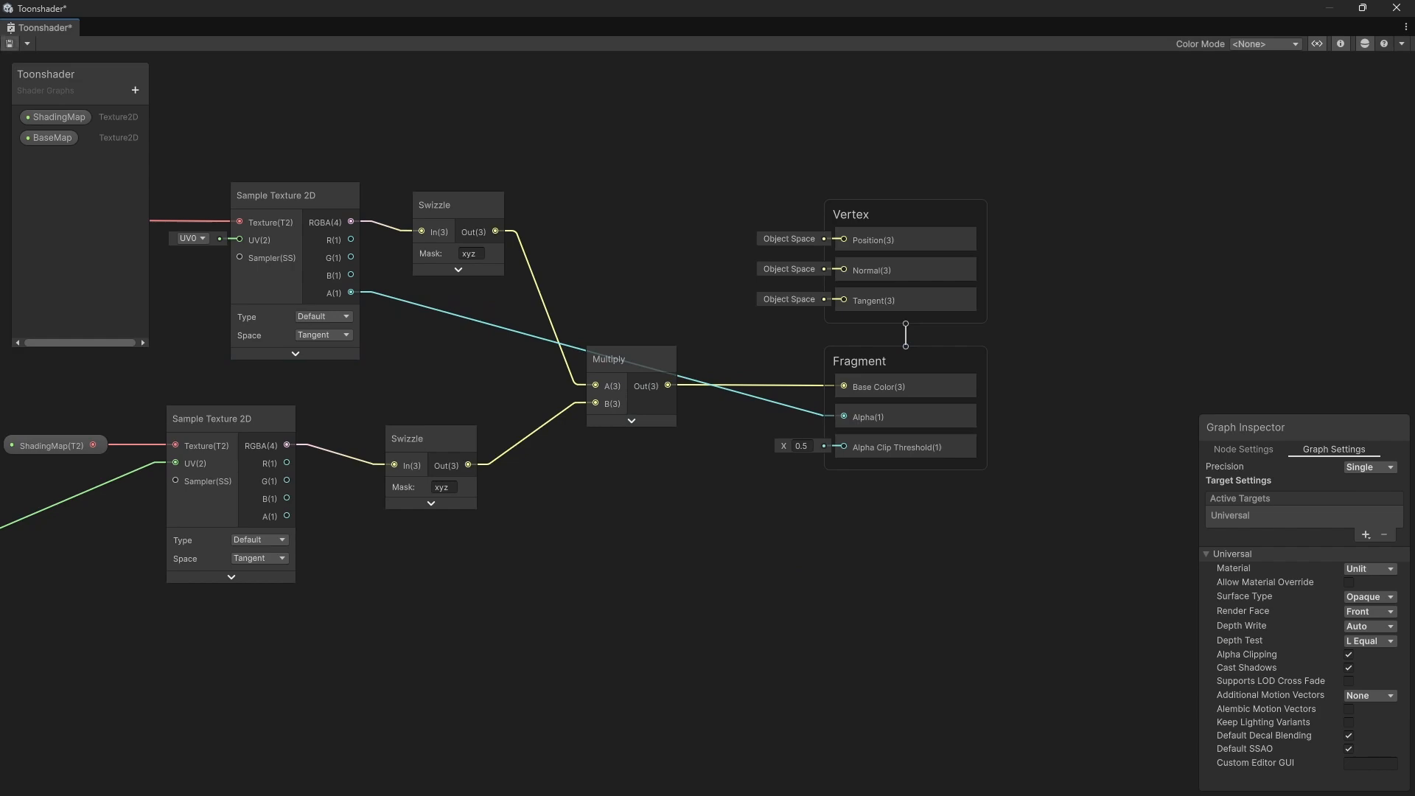
pyautogui.click(9, 44)
pyautogui.moveTo(604, 9); pyautogui.dragTo(0, 269)
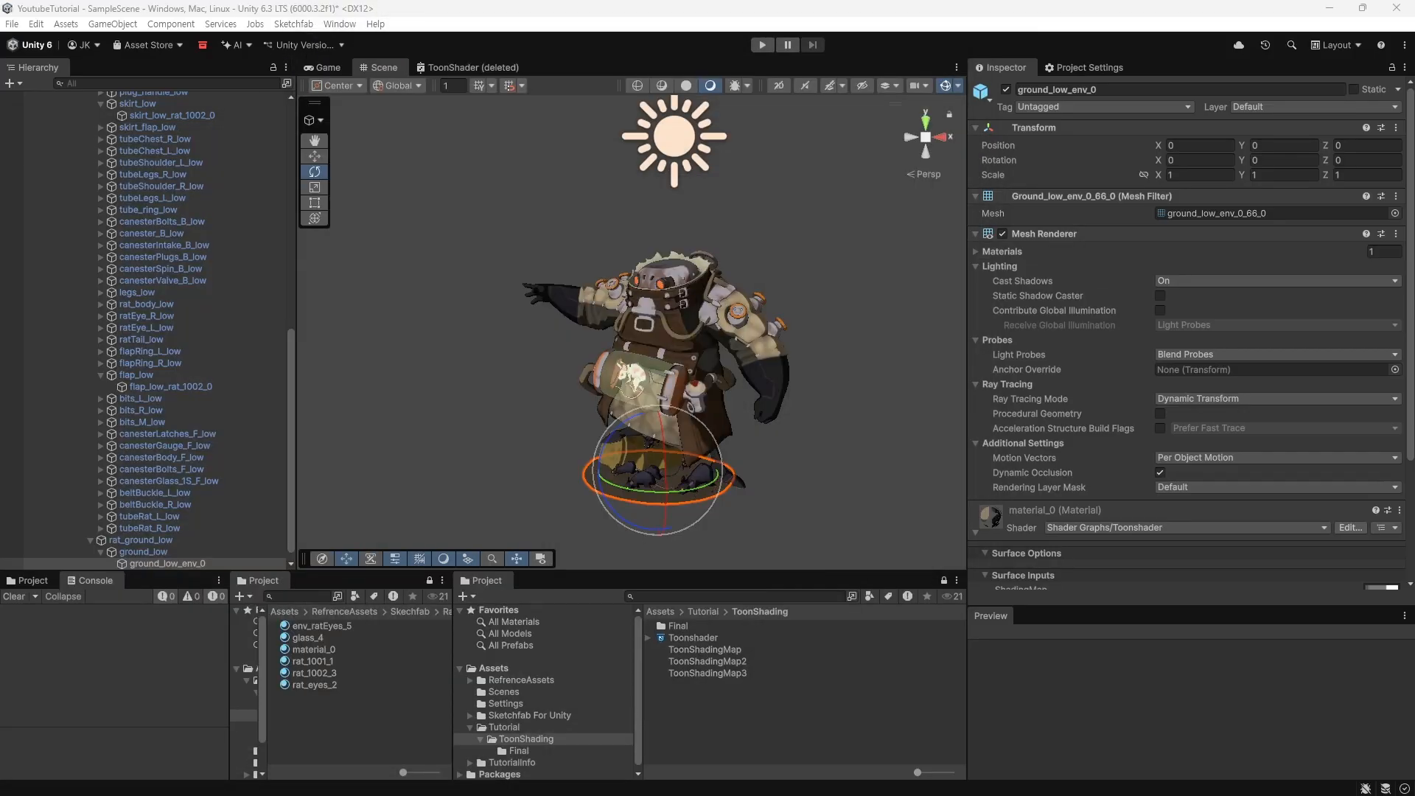
# Step: Select the rat's body mesh body_low_rat_1001_0 and replace its rat_1001_1 material's ShadingMap with the black-and-white ramp that has a narrow dark band
pyautogui.click(457, 332)
pyautogui.moveTo(457, 331)
pyautogui.keyDown('alt'); pyautogui.mouseDown()
pyautogui.moveTo(516, 369)
pyautogui.moveTo(458, 335)
pyautogui.mouseUp(); pyautogui.keyUp('alt')
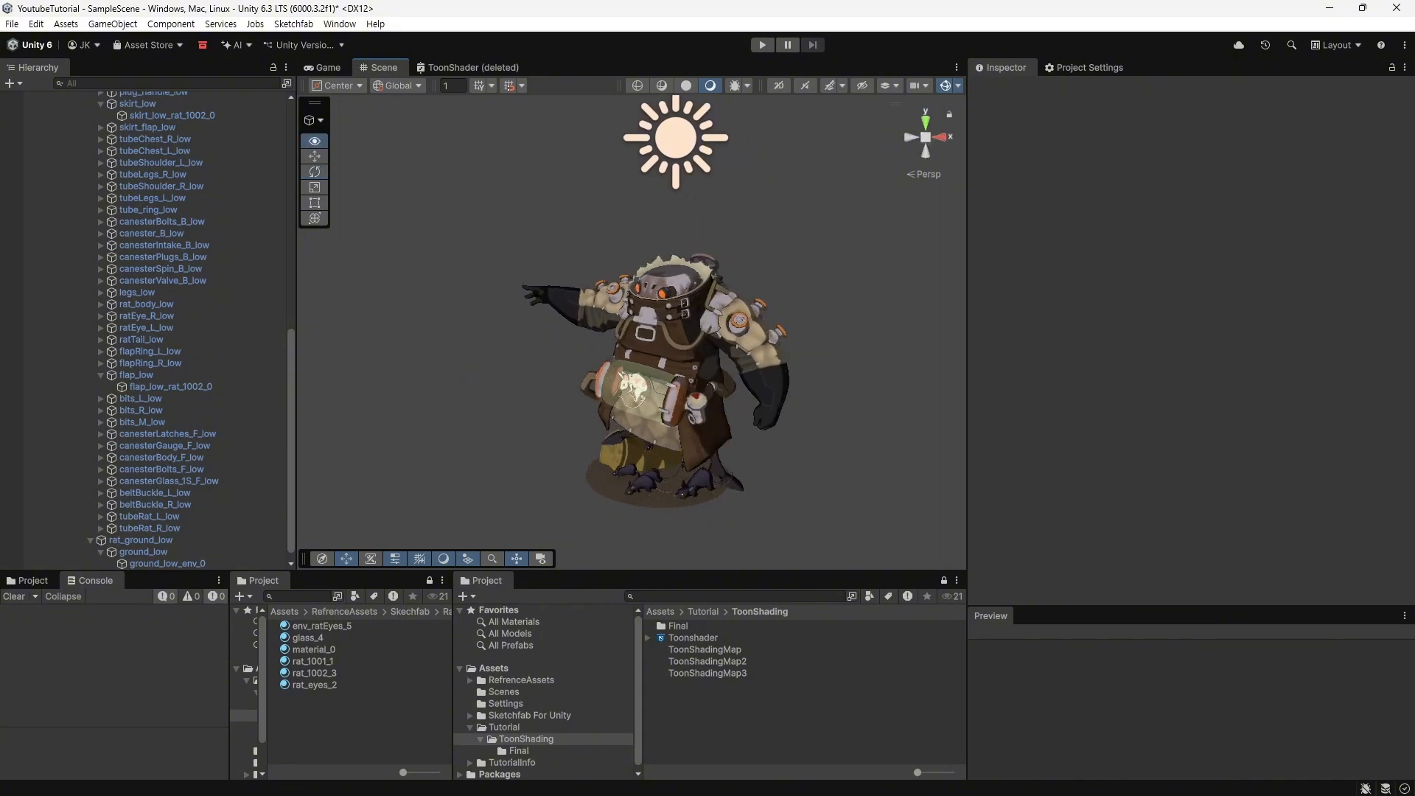
pyautogui.scroll(3, 632, 331)
pyautogui.click(663, 354)
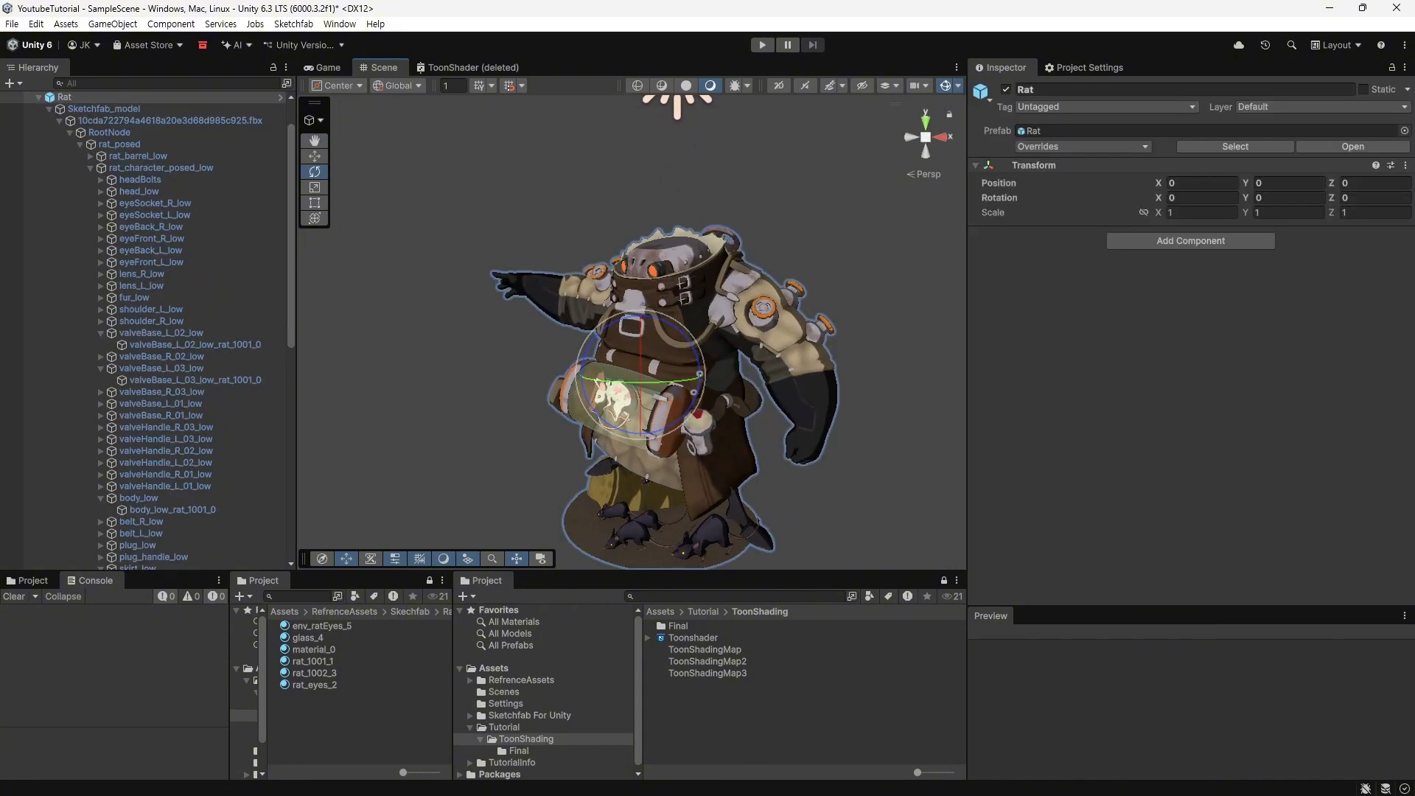
pyautogui.click(744, 332)
pyautogui.scroll(-5, 1190, 332)
pyautogui.click(1380, 444)
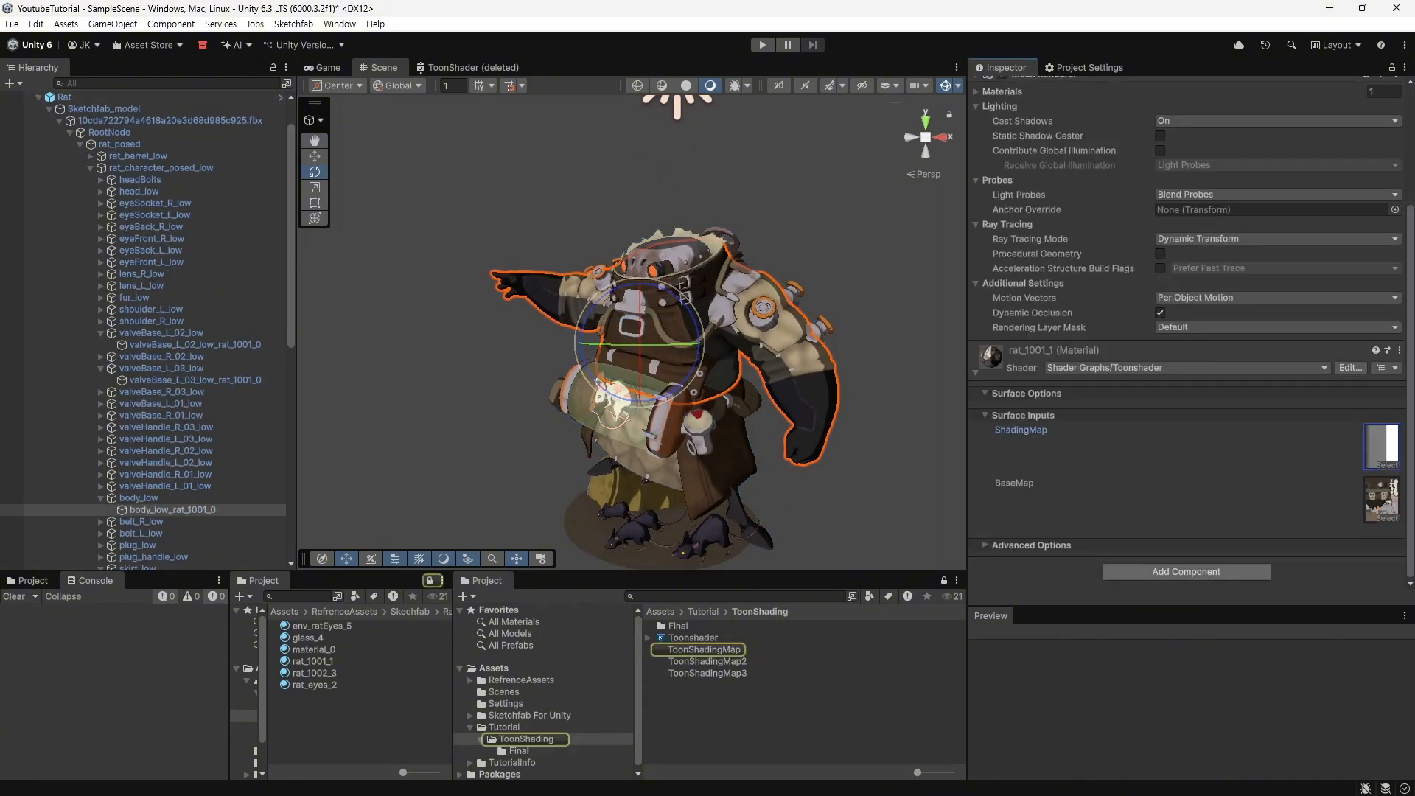
pyautogui.keyDown('alt'); pyautogui.moveTo(685, 479); pyautogui.dragTo(746, 483); pyautogui.keyUp('alt')
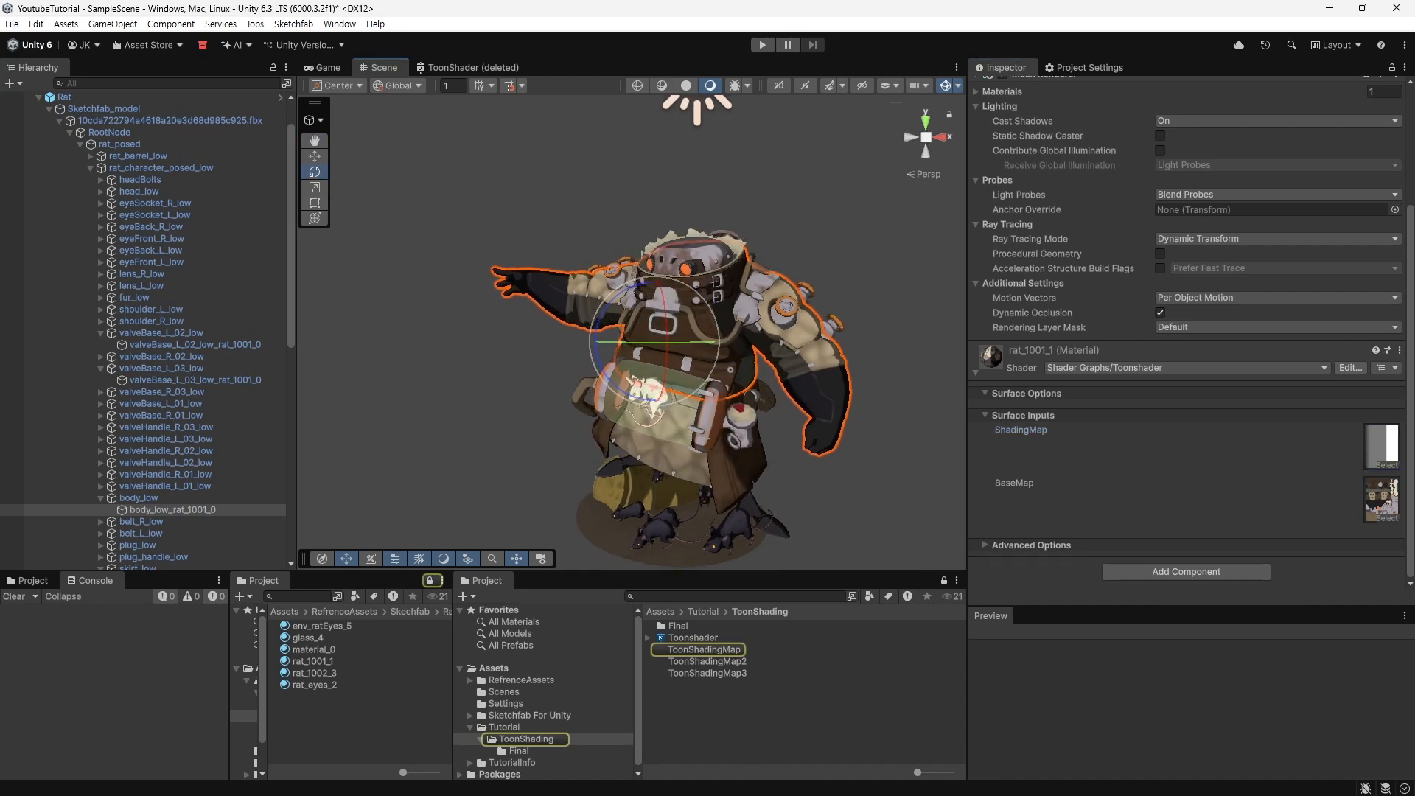
pyautogui.hotkey('ctrl', 'z')
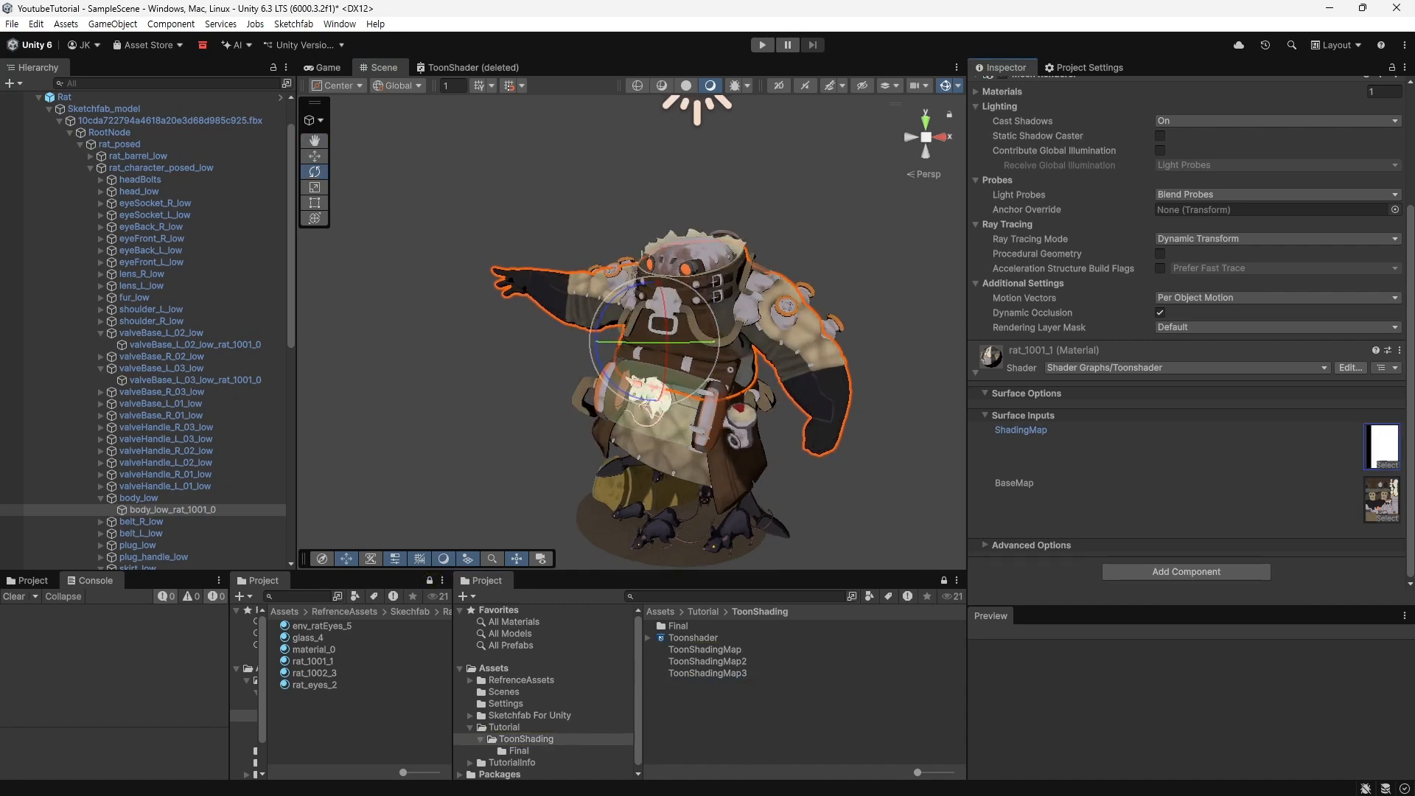